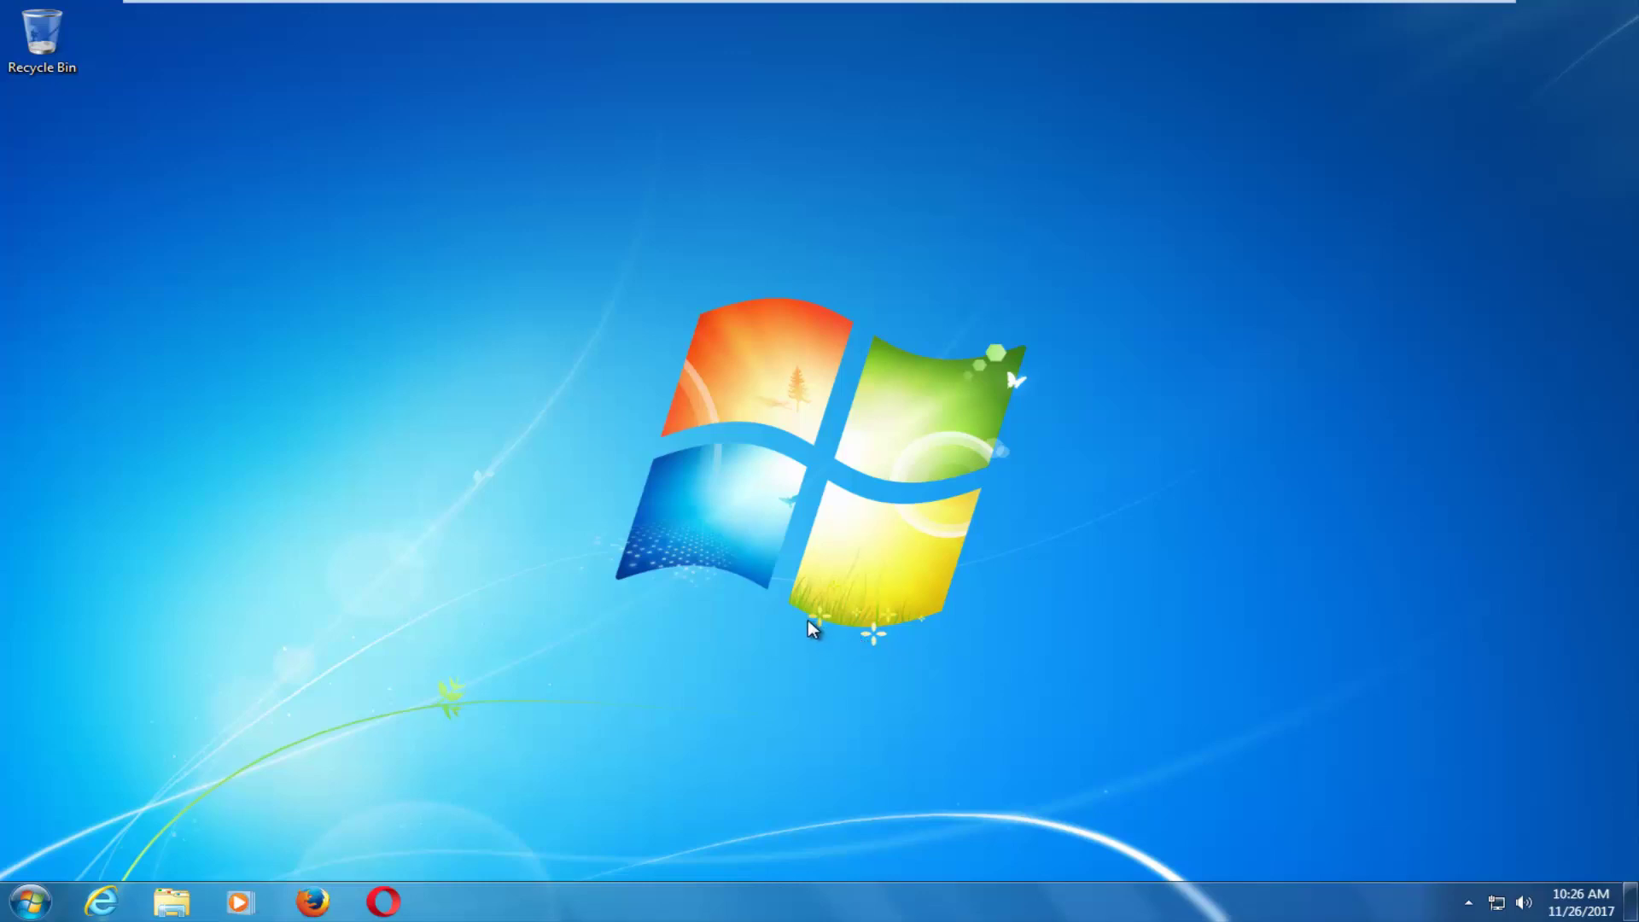
Step: In Firefox, Google 'windows 10 media creation tool' and open Microsoft's Download Windows 10 page
click(307, 899)
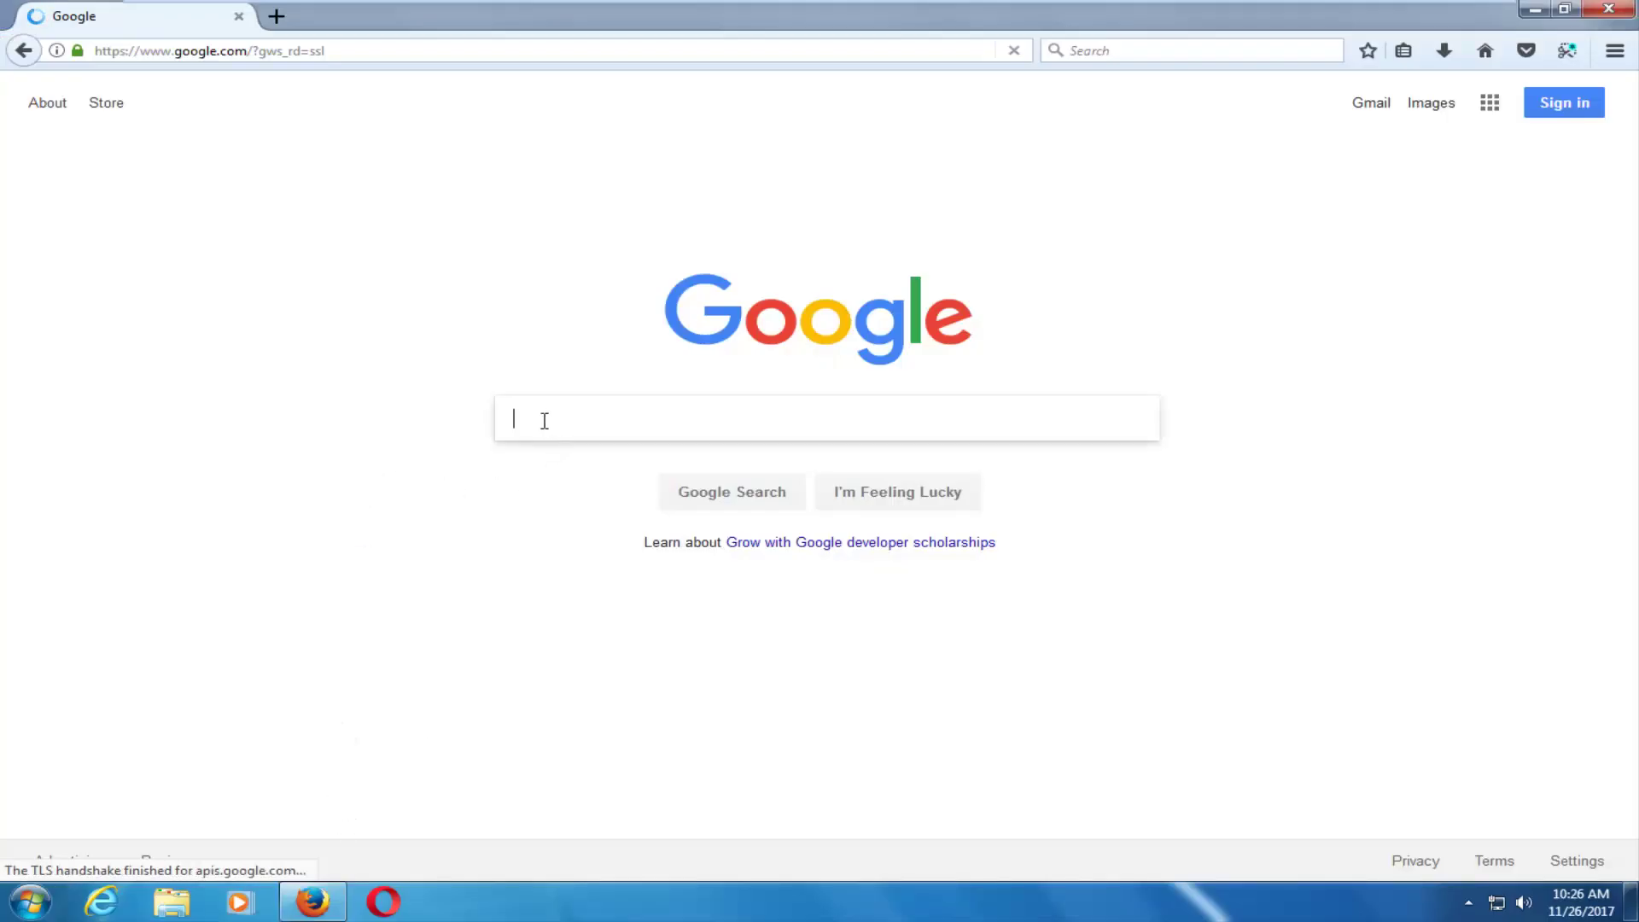
text(windows 10)
key(BackSpace)
text(10 media)
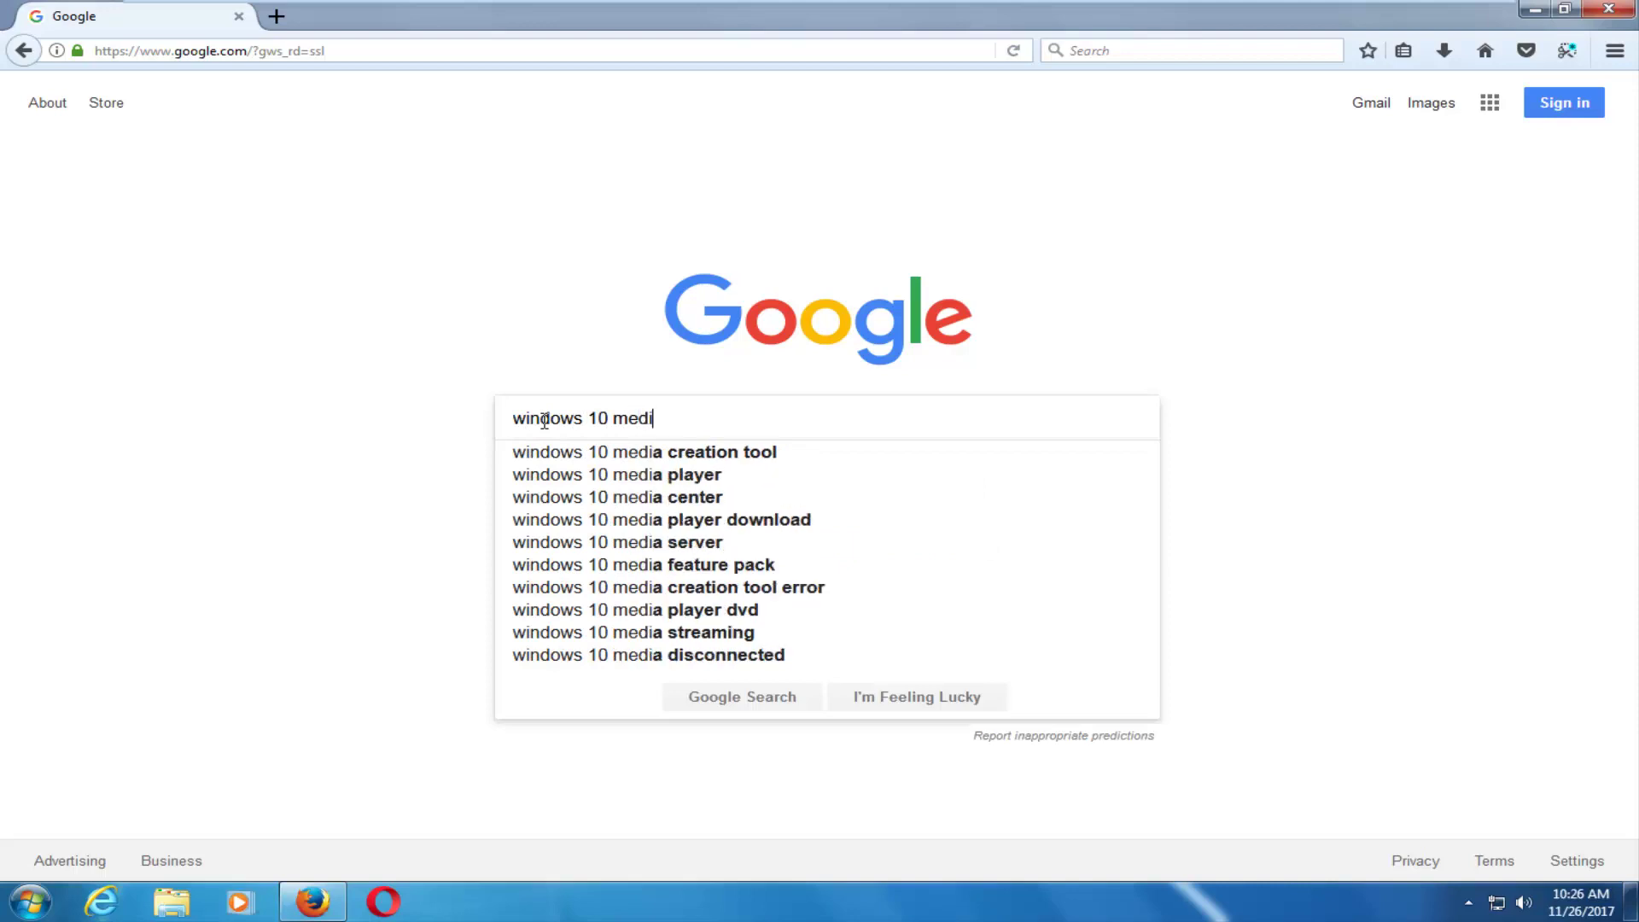
key(Down)
key(Return)
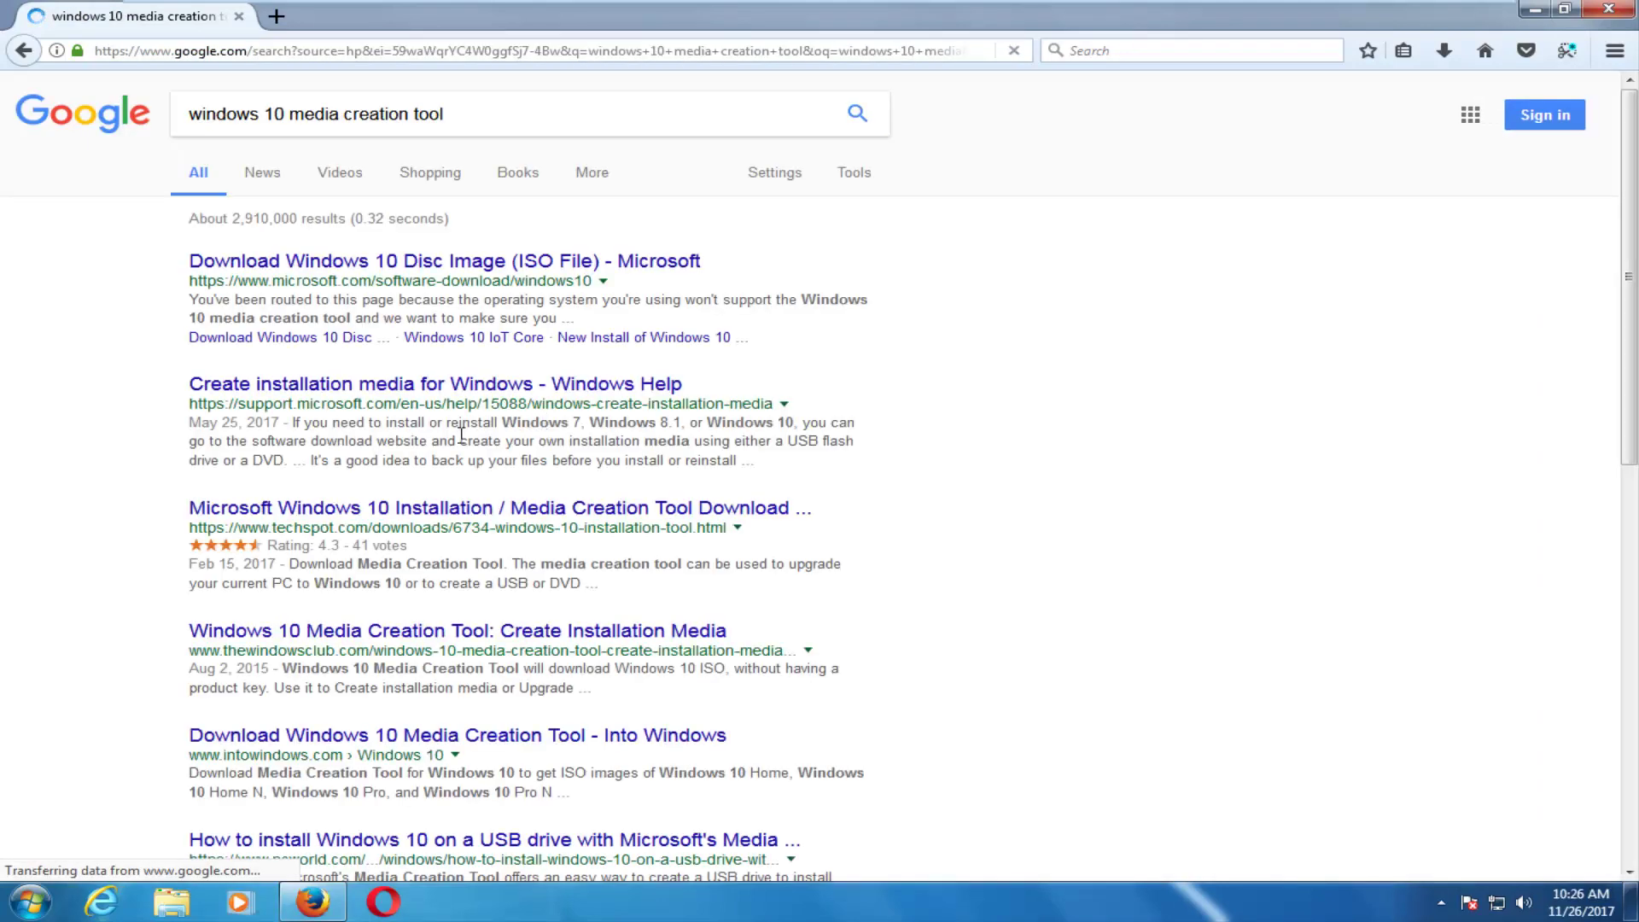
click(471, 264)
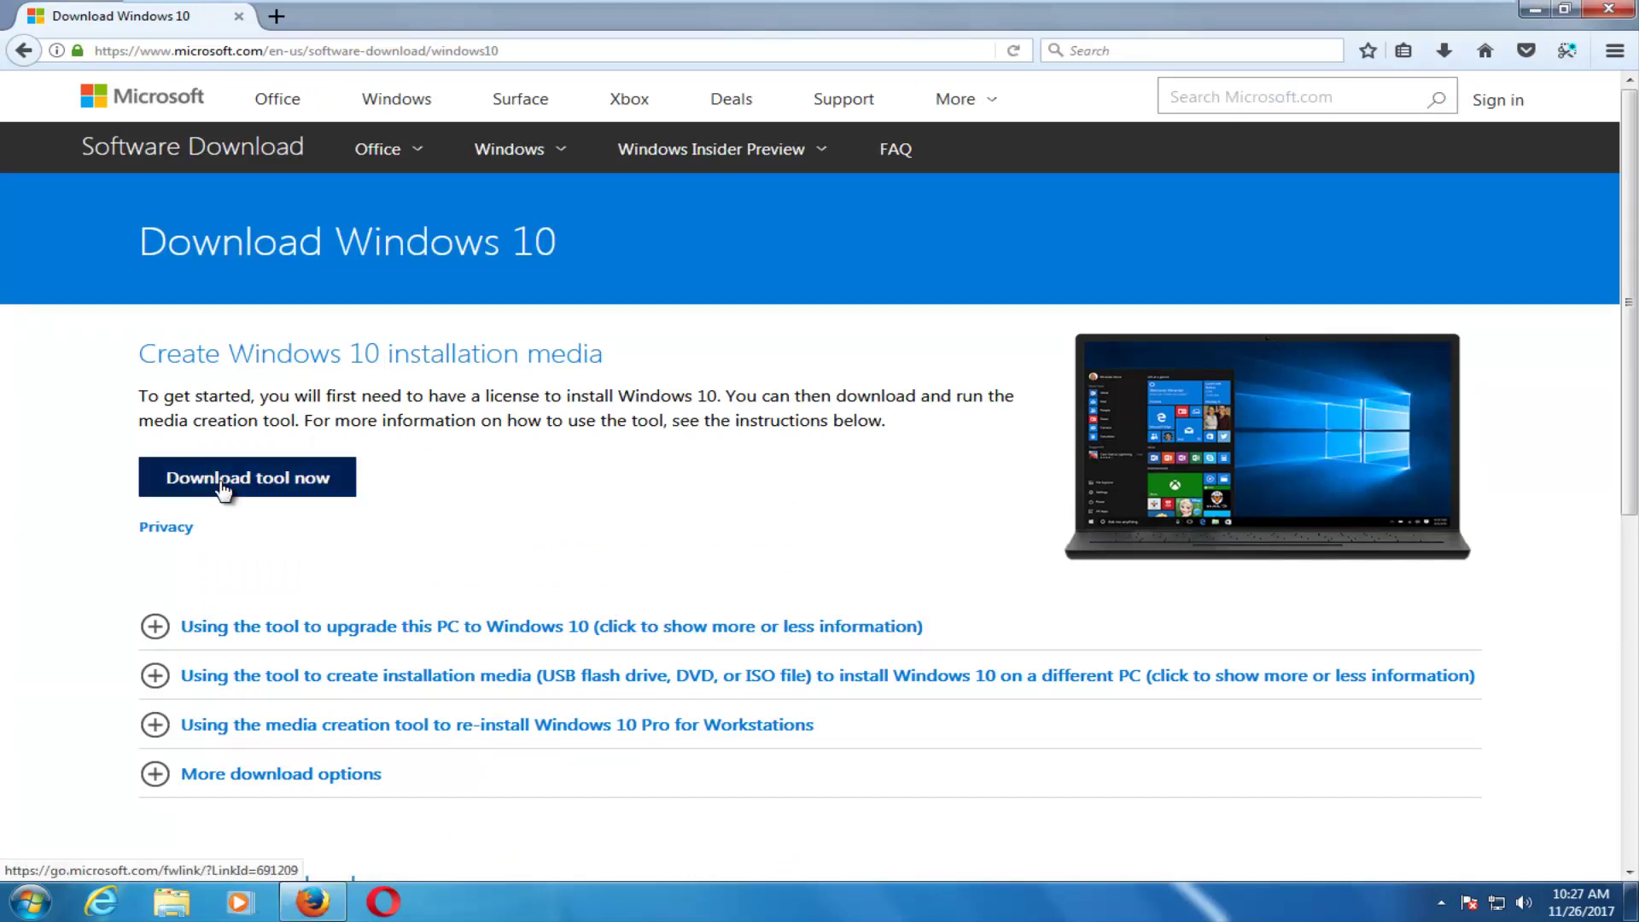
Step: Download and run MediaCreationTool.exe, then minimize Firefox to show the desktop
click(224, 489)
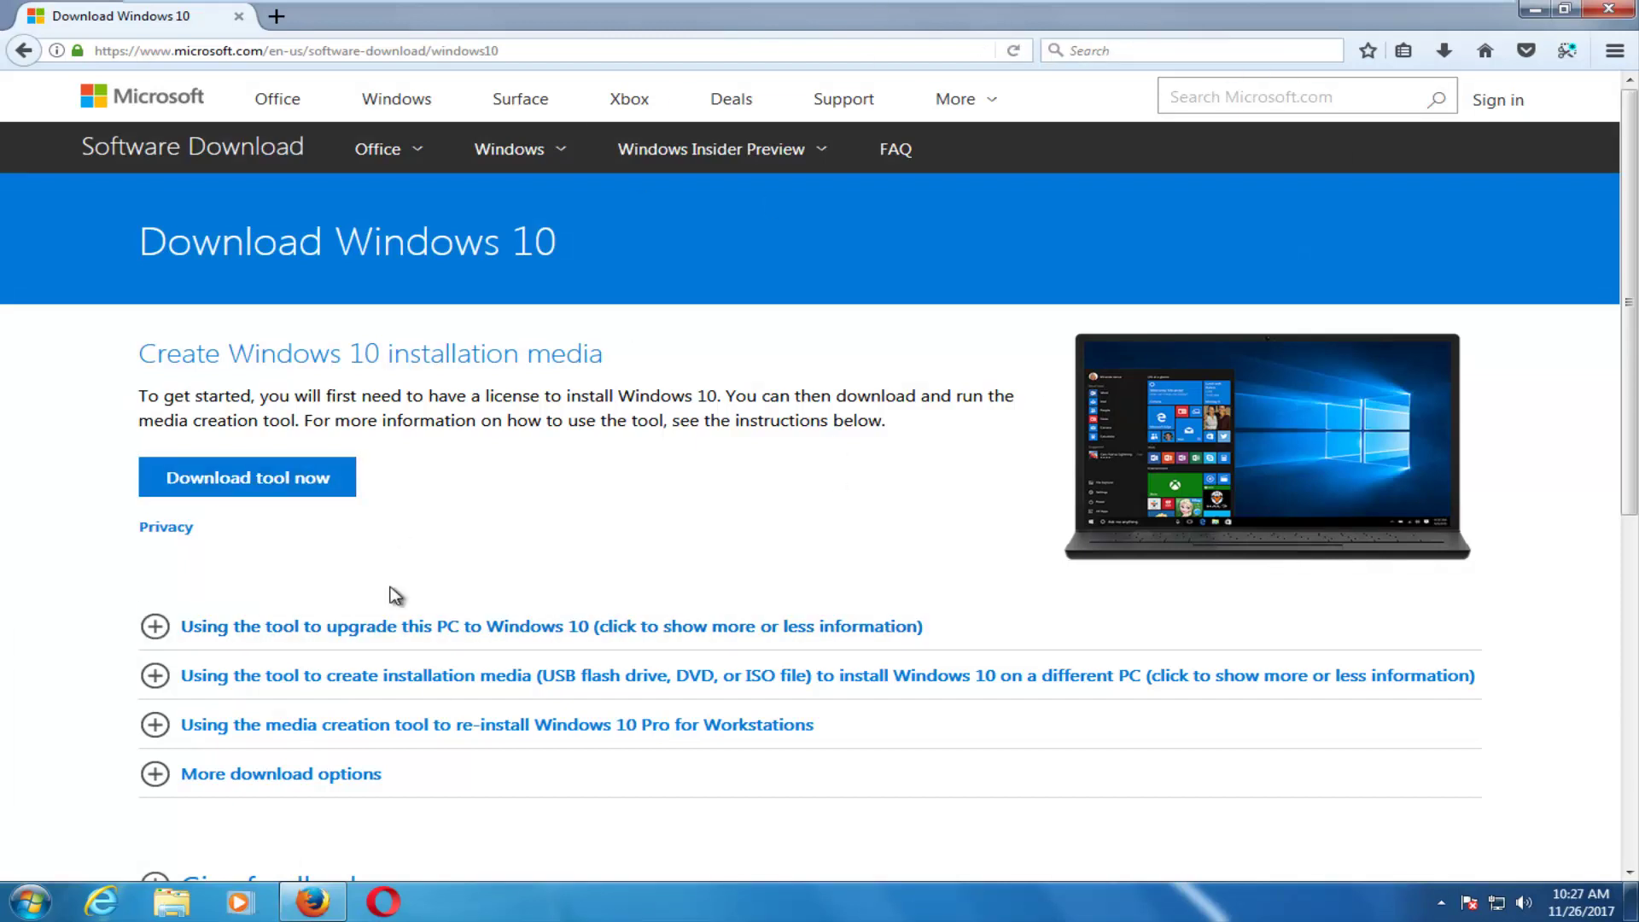
click(224, 485)
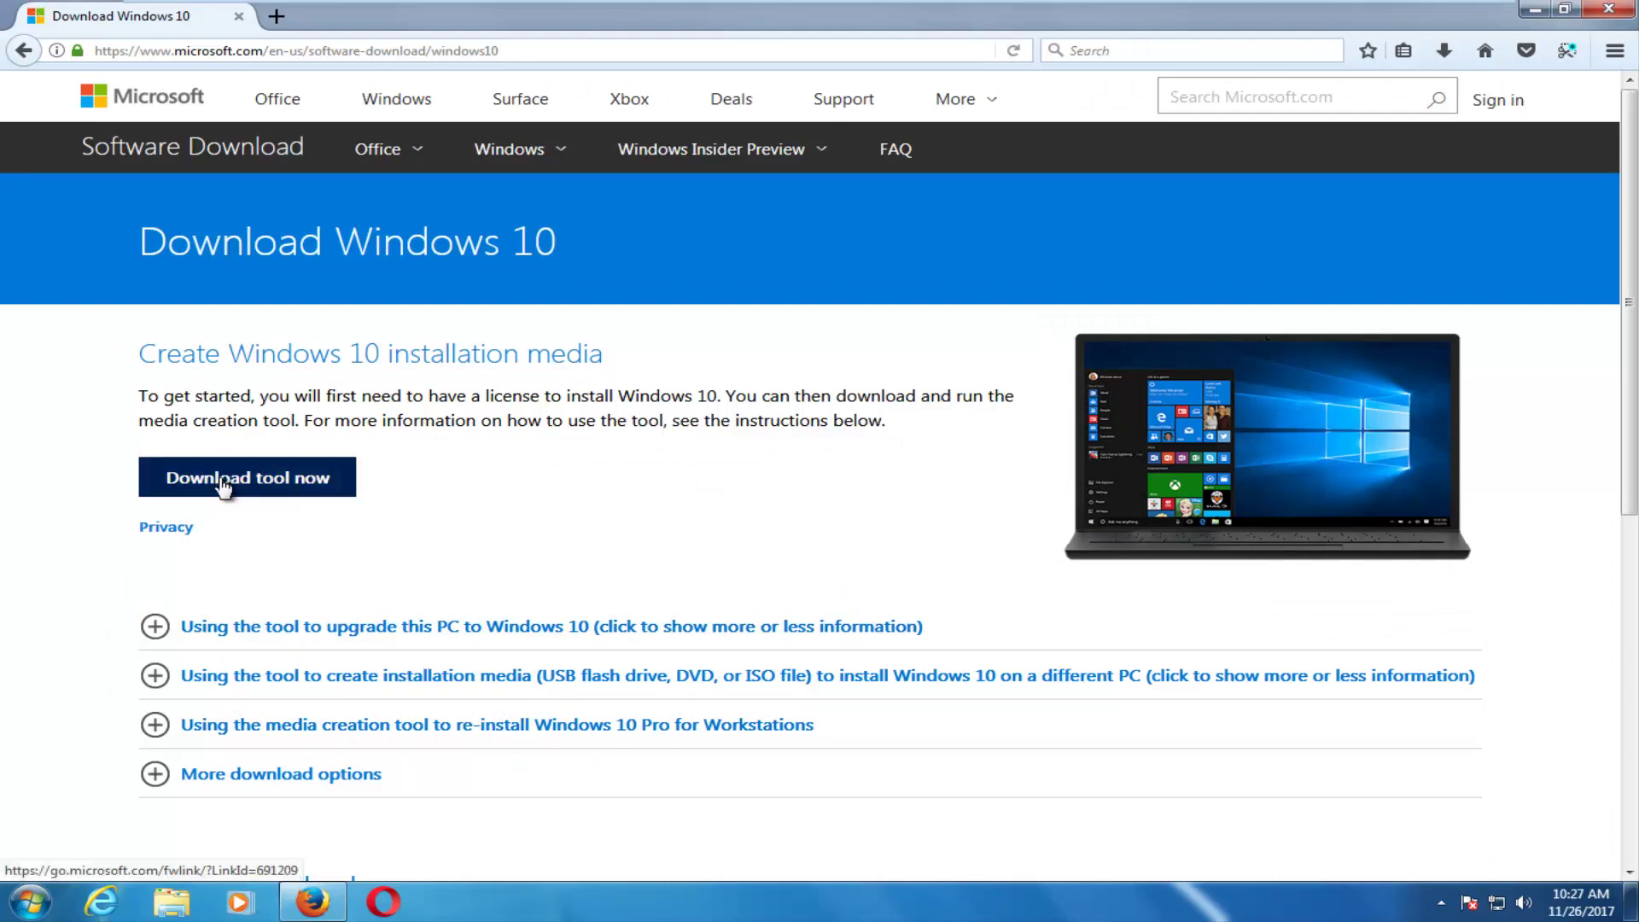
click(907, 512)
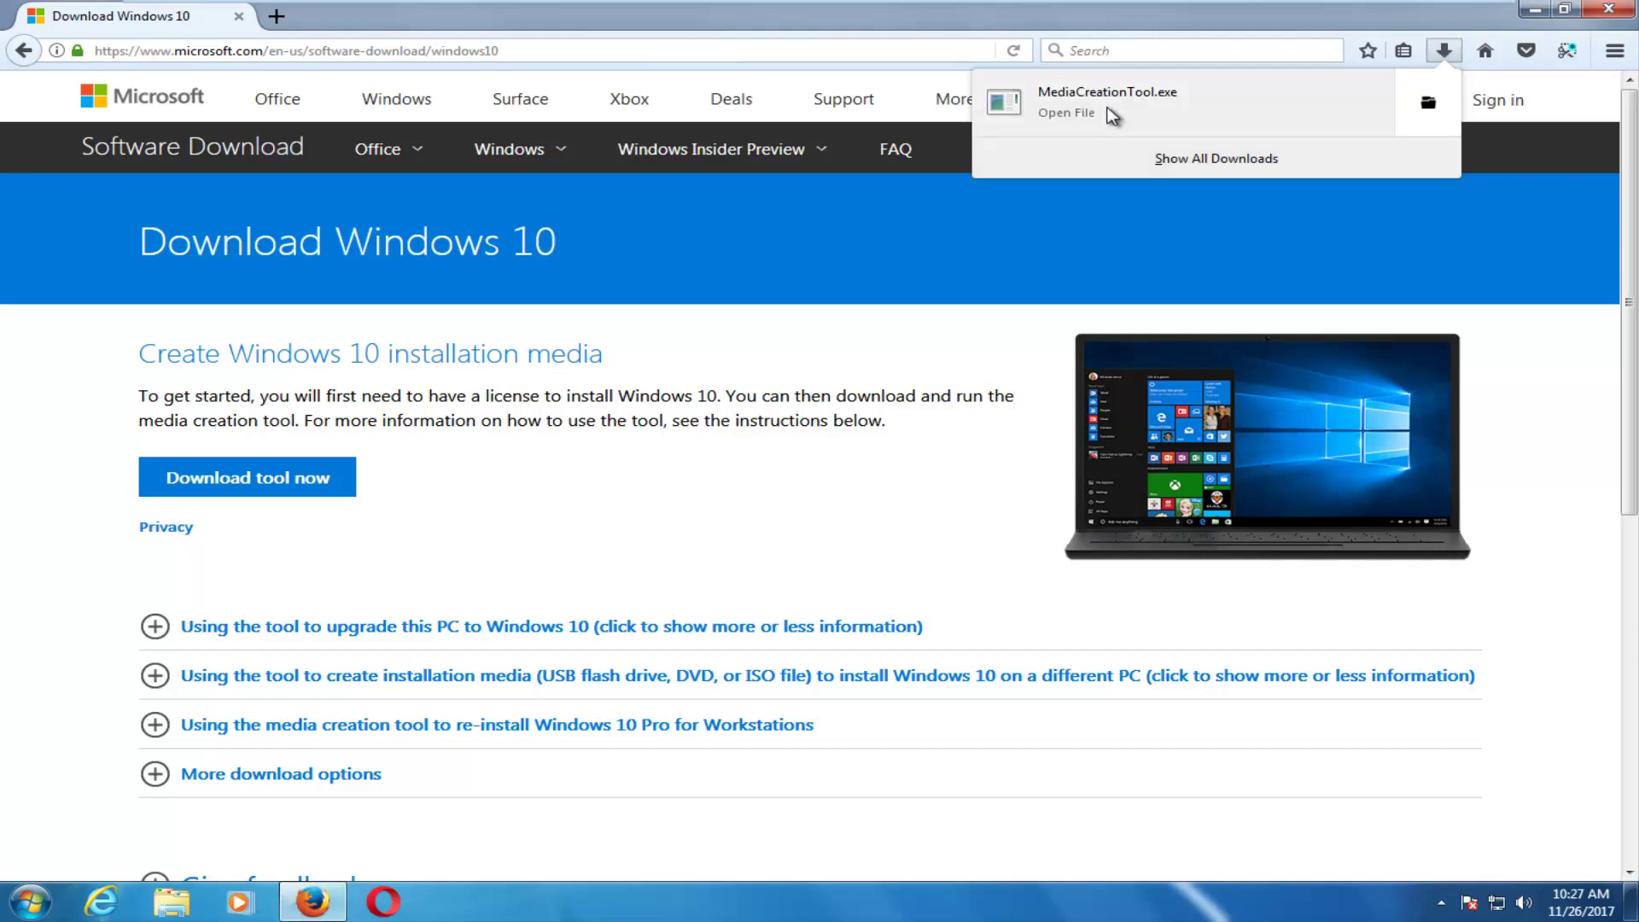
click(1114, 109)
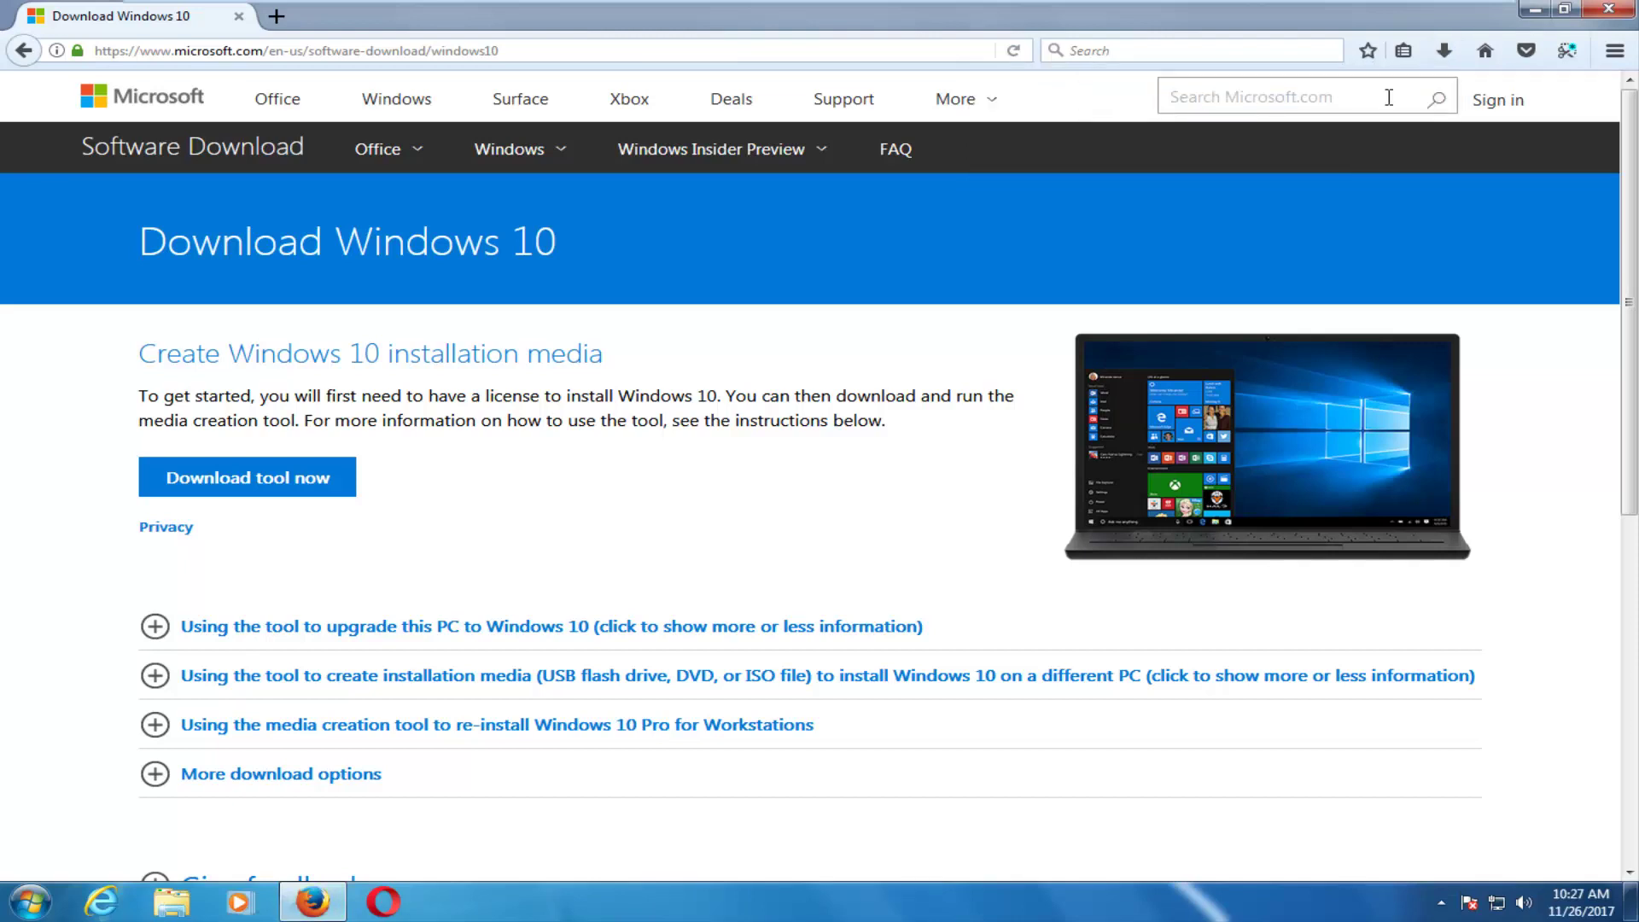
click(1535, 10)
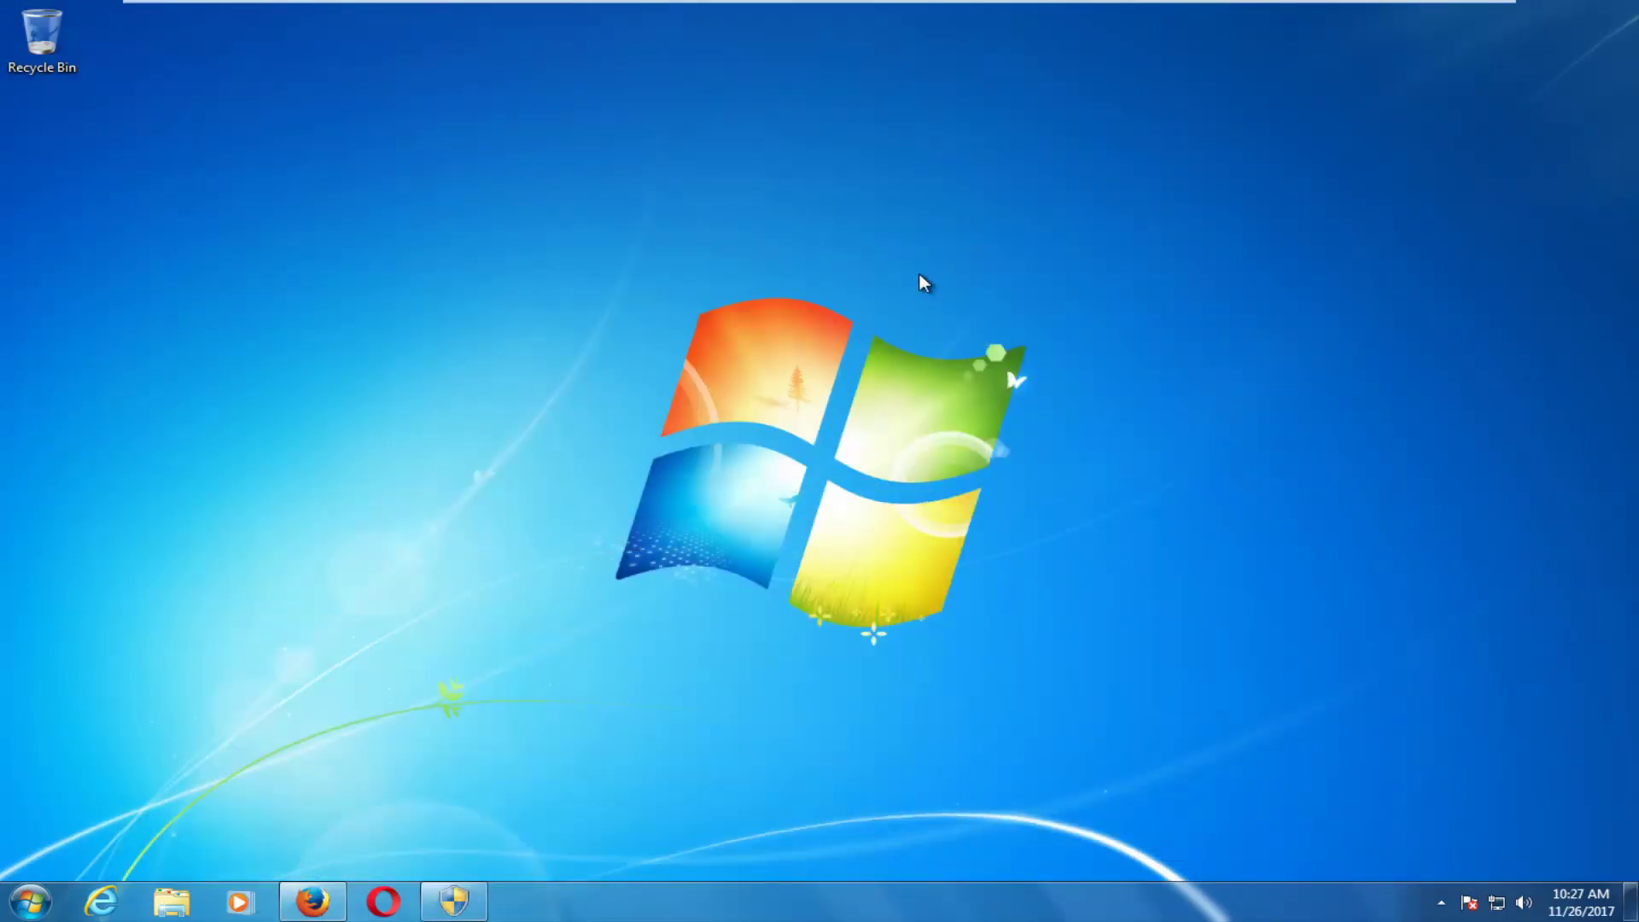
Step: Approve the permission prompt so the Media Creation Tool can run
click(453, 902)
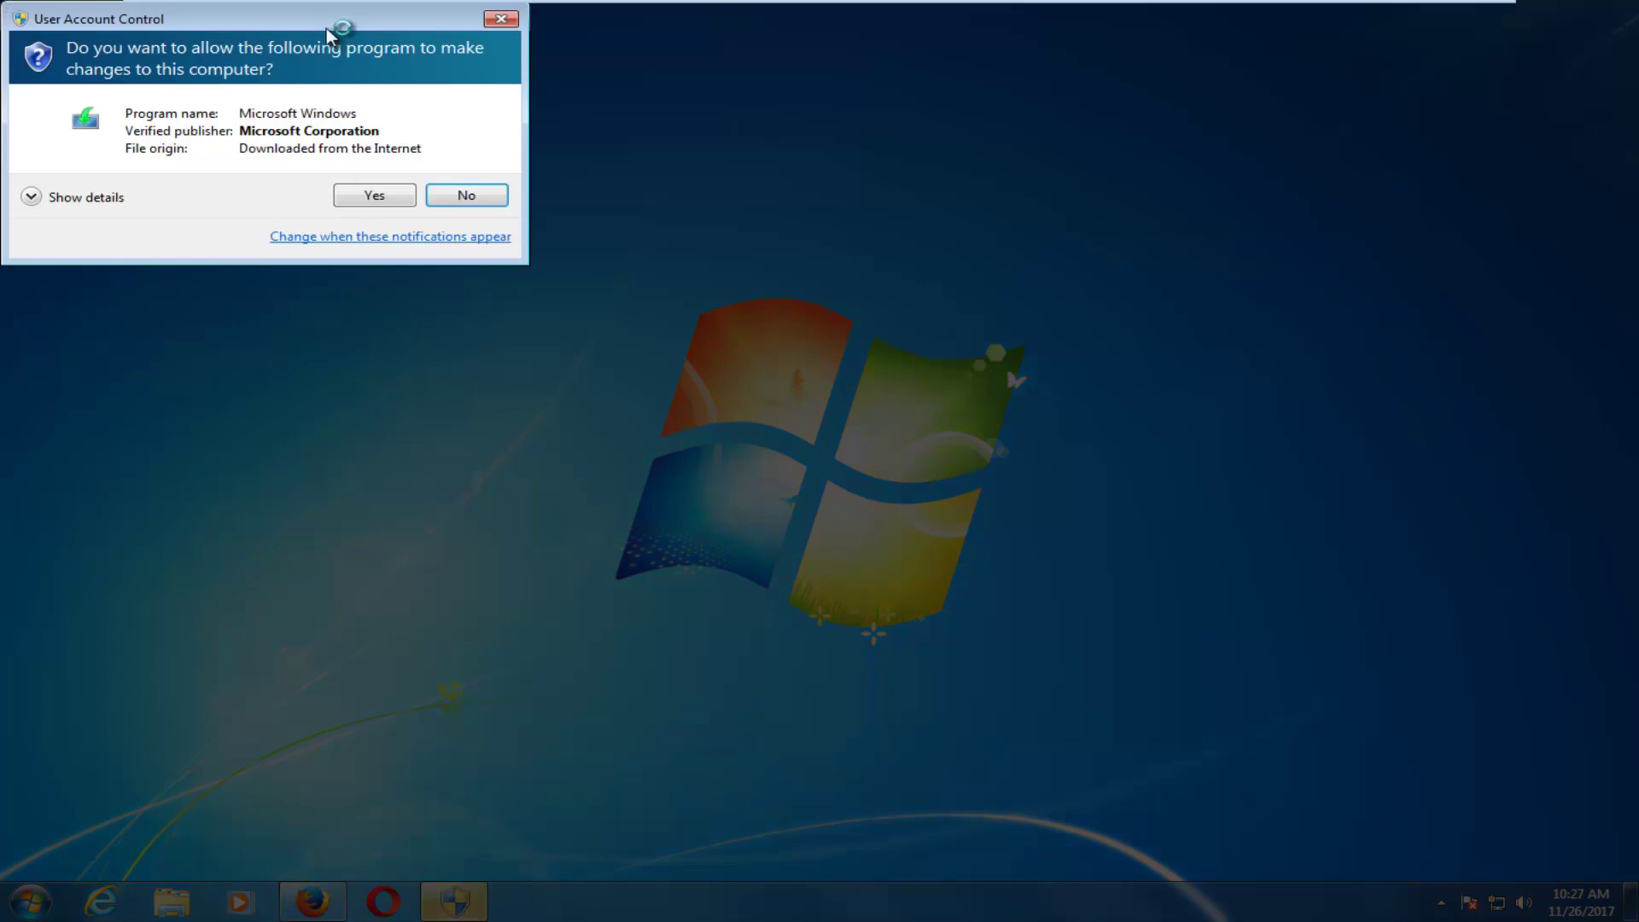
click(909, 487)
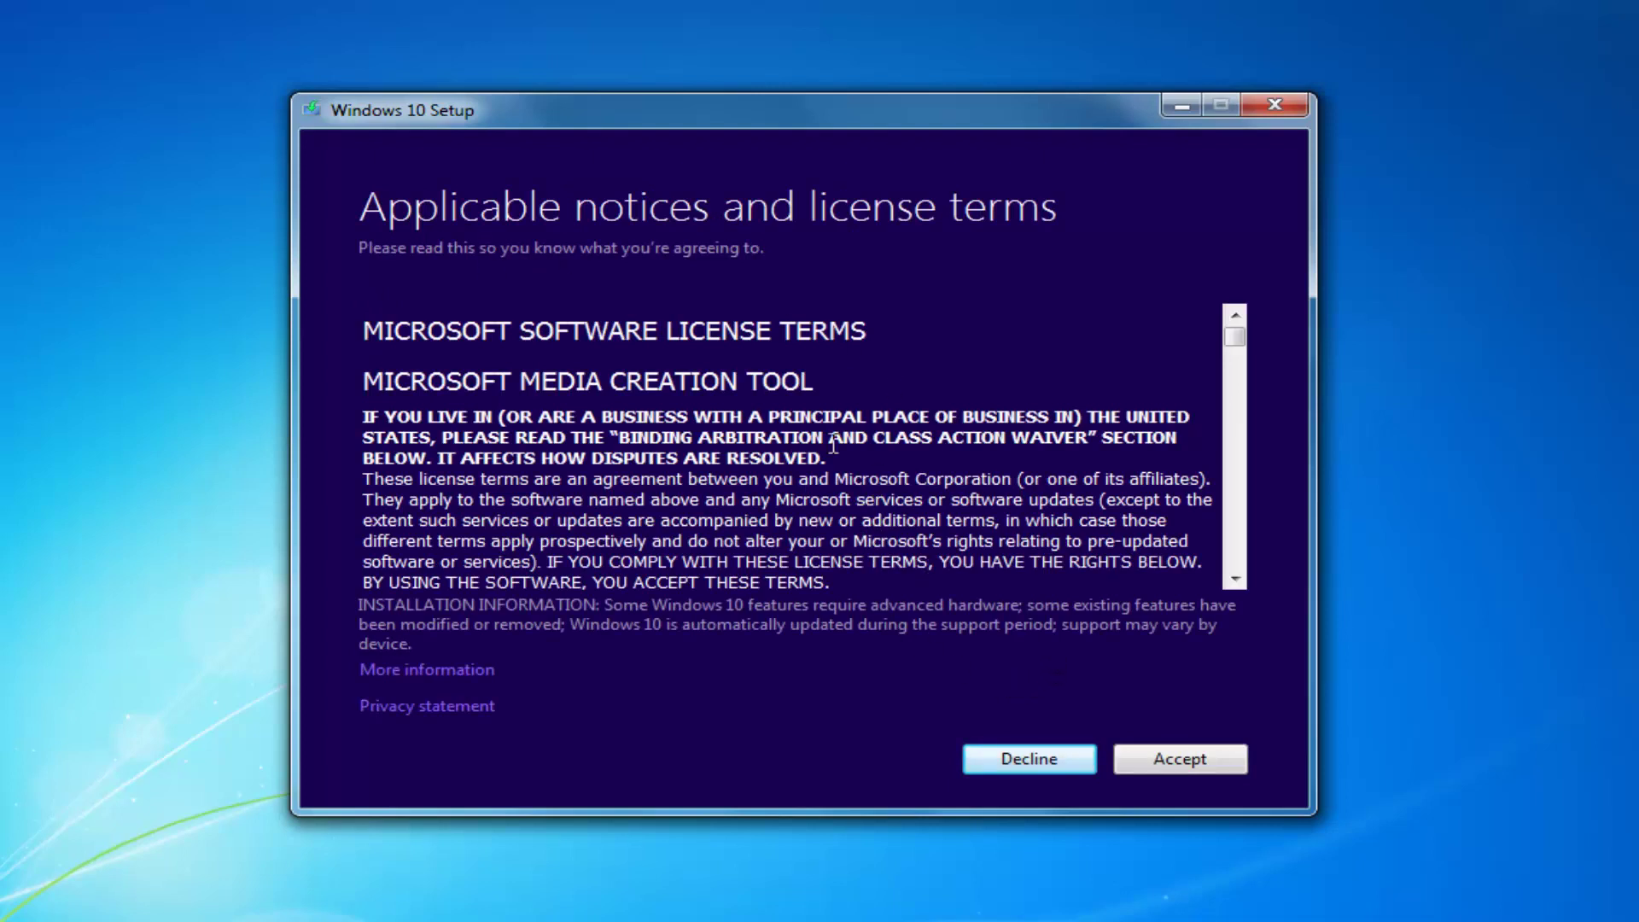
Step: Accept the license and choose 'Create installation media for another PC'
click(1163, 757)
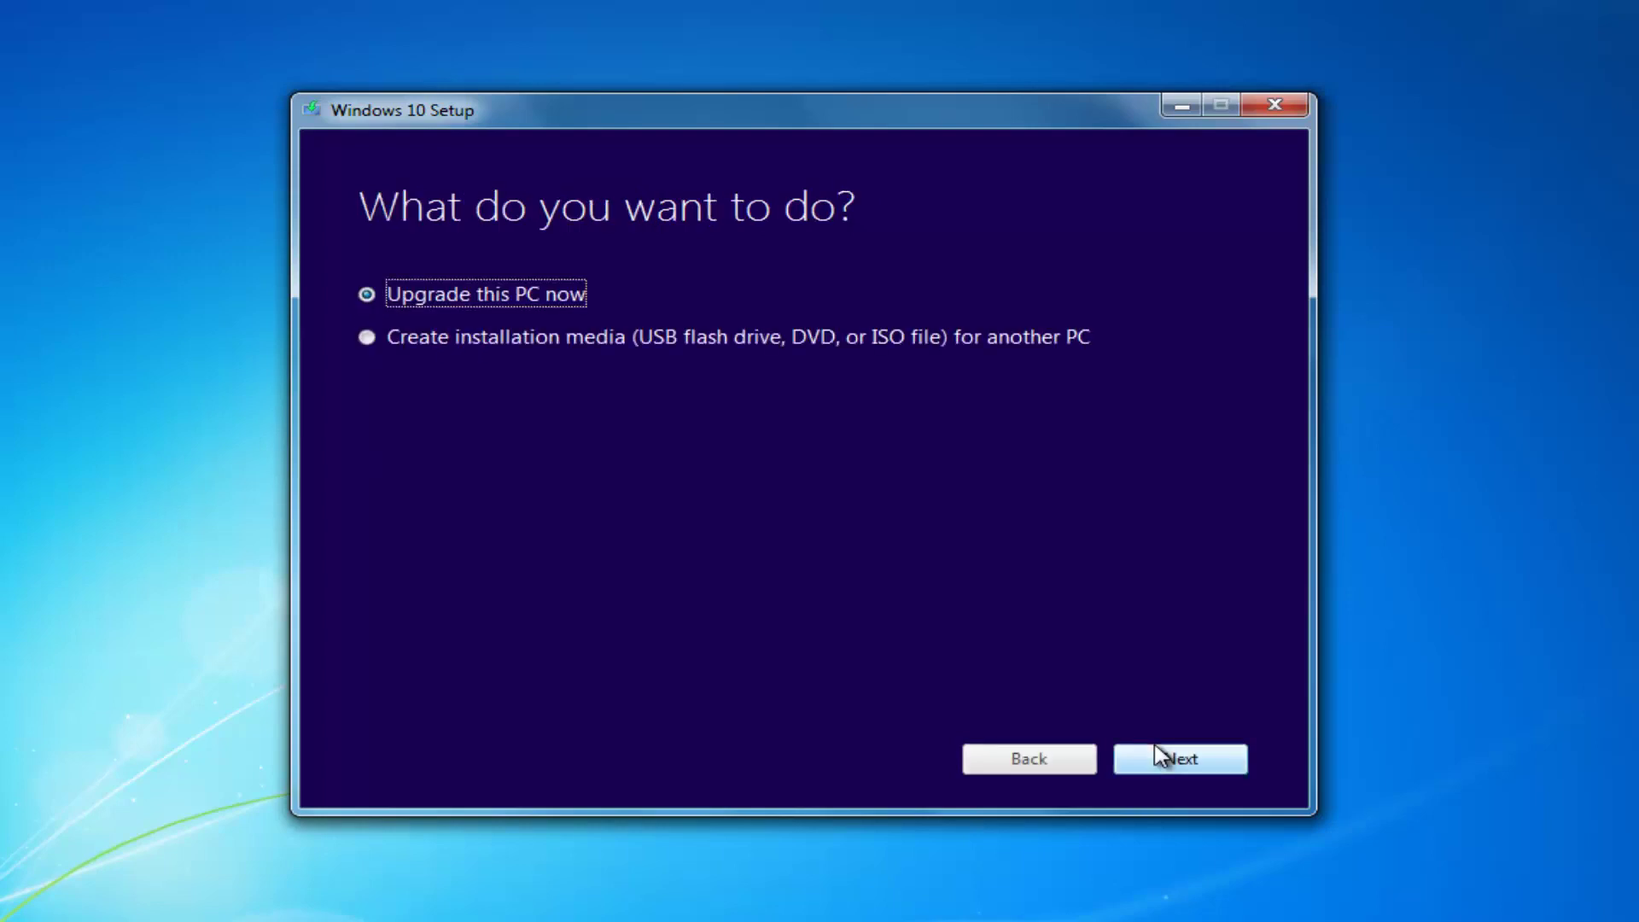
click(467, 340)
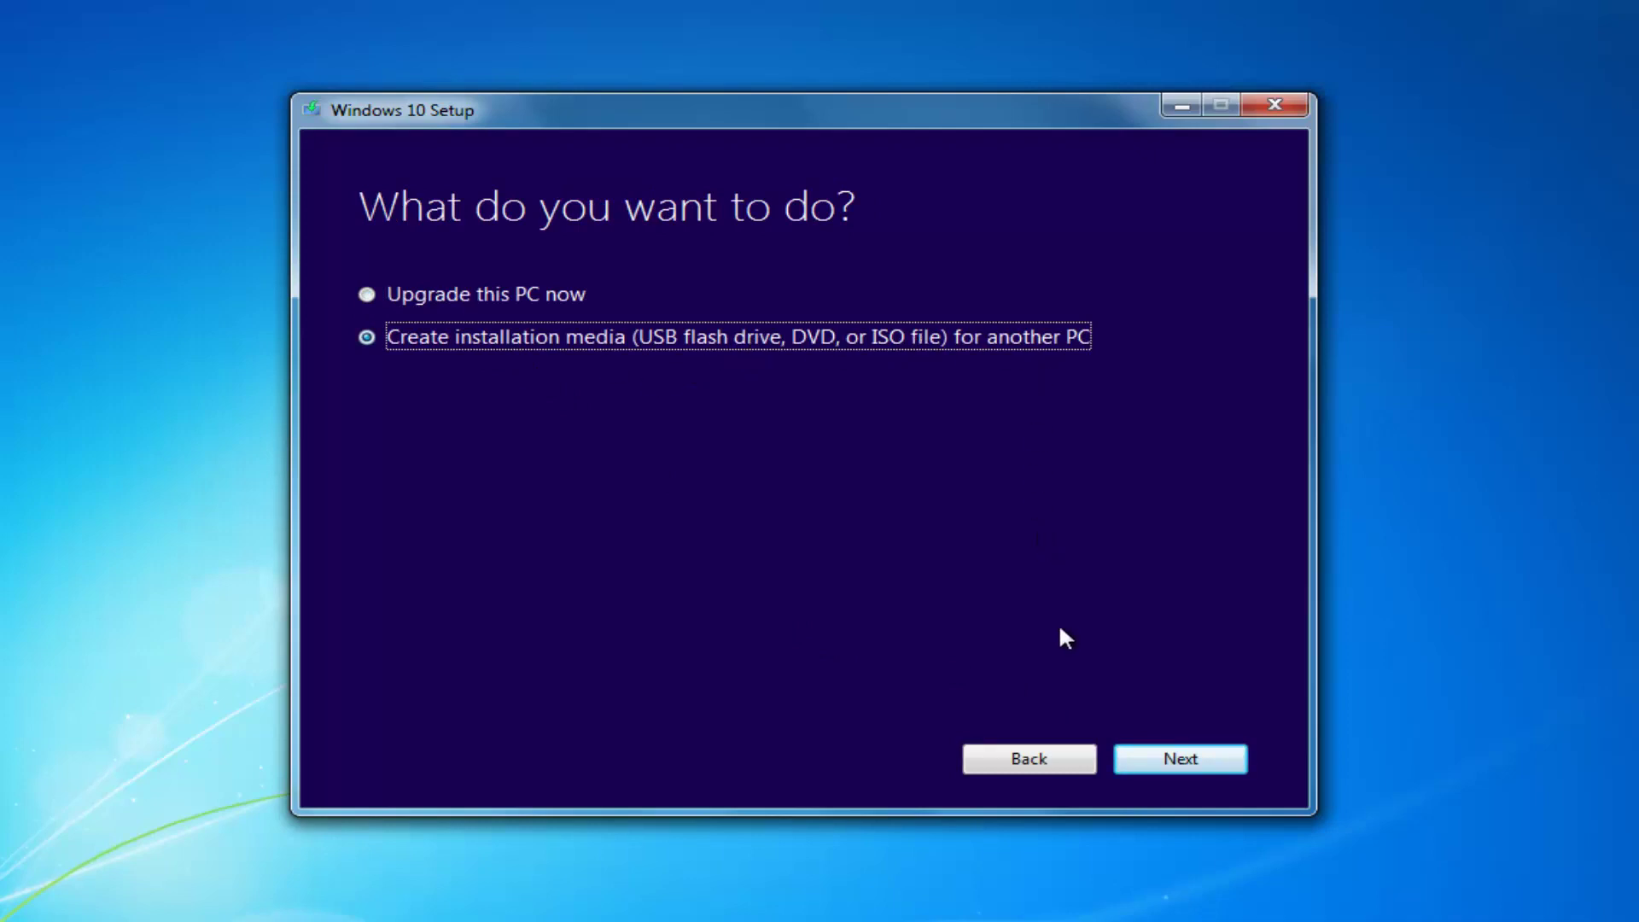
click(1156, 758)
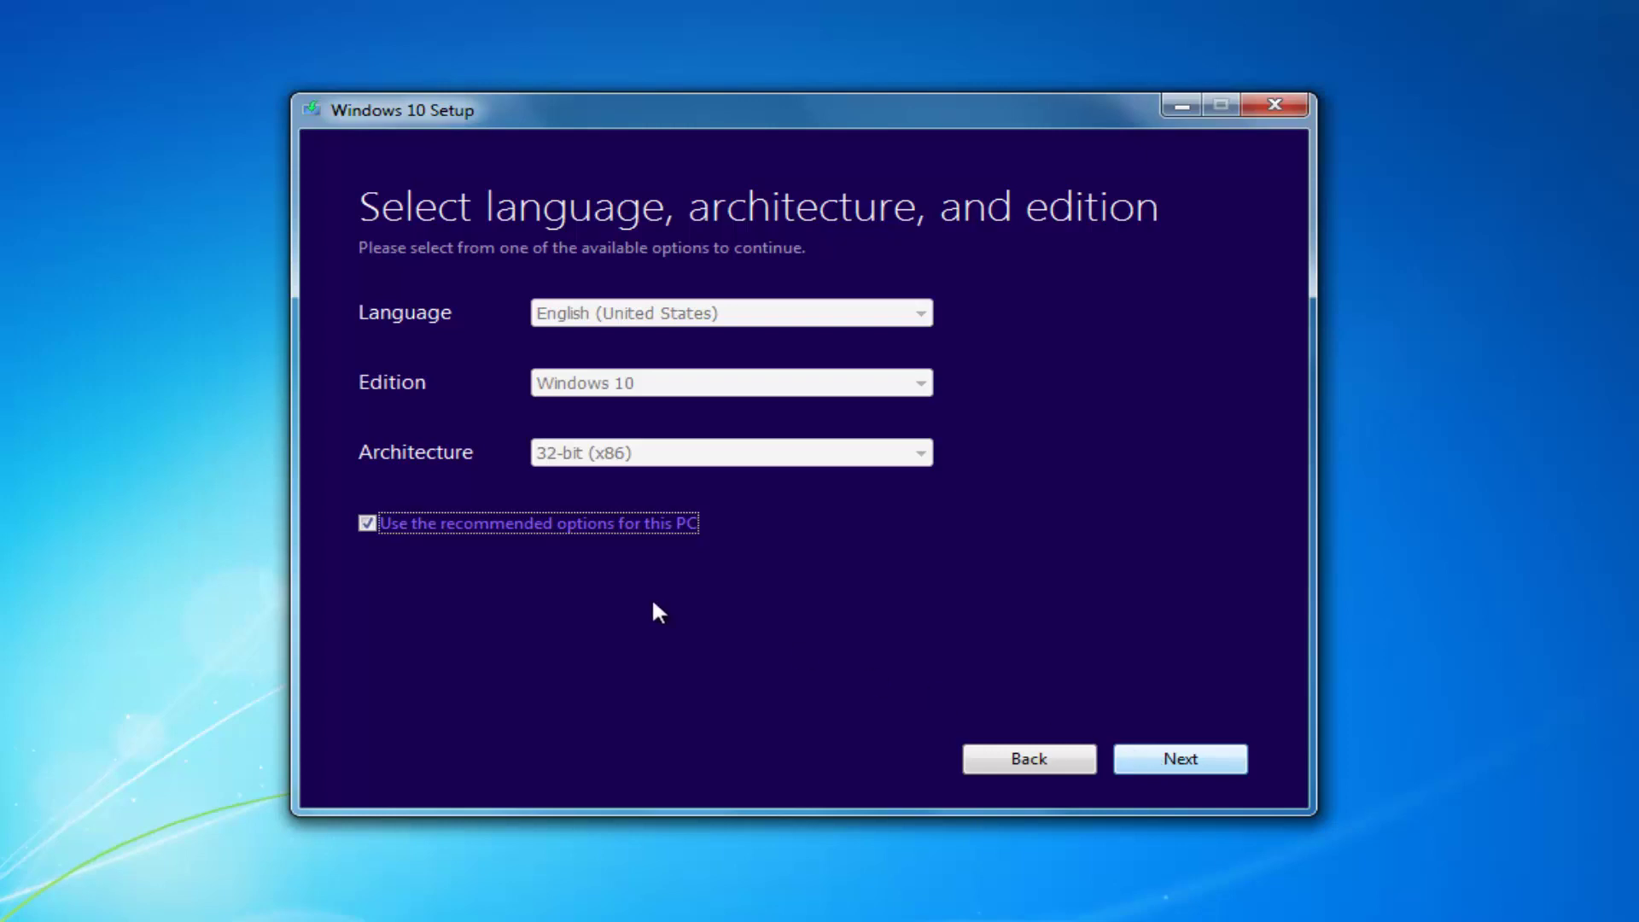
Step: Turn off 'Use the recommended options for this PC' and continue past language and edition
click(365, 523)
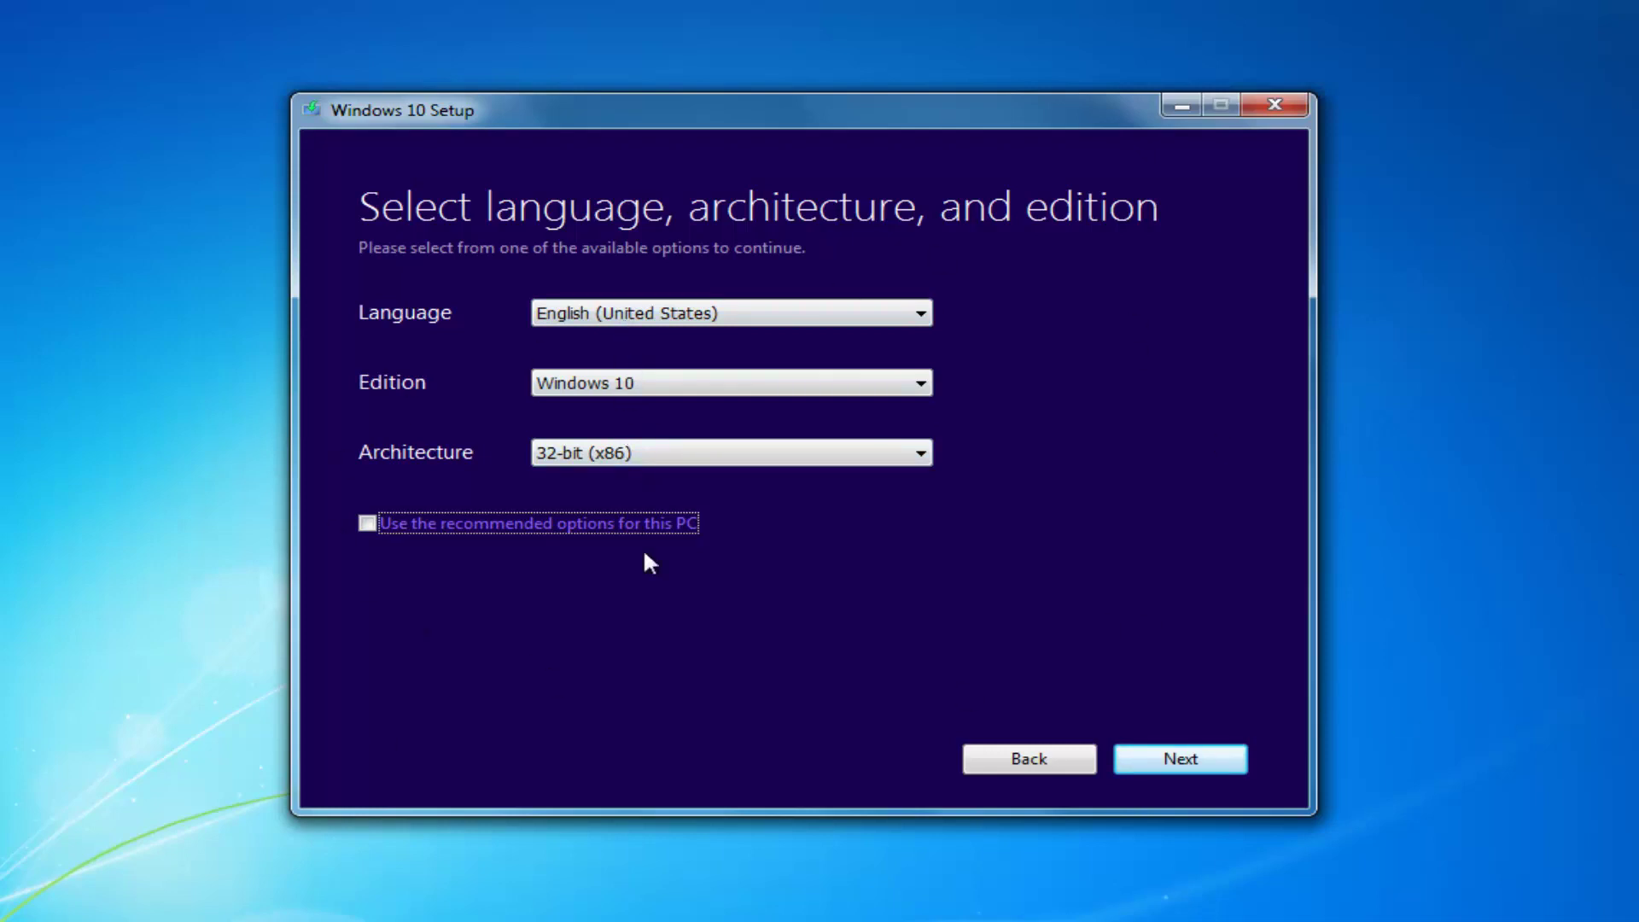
click(34, 247)
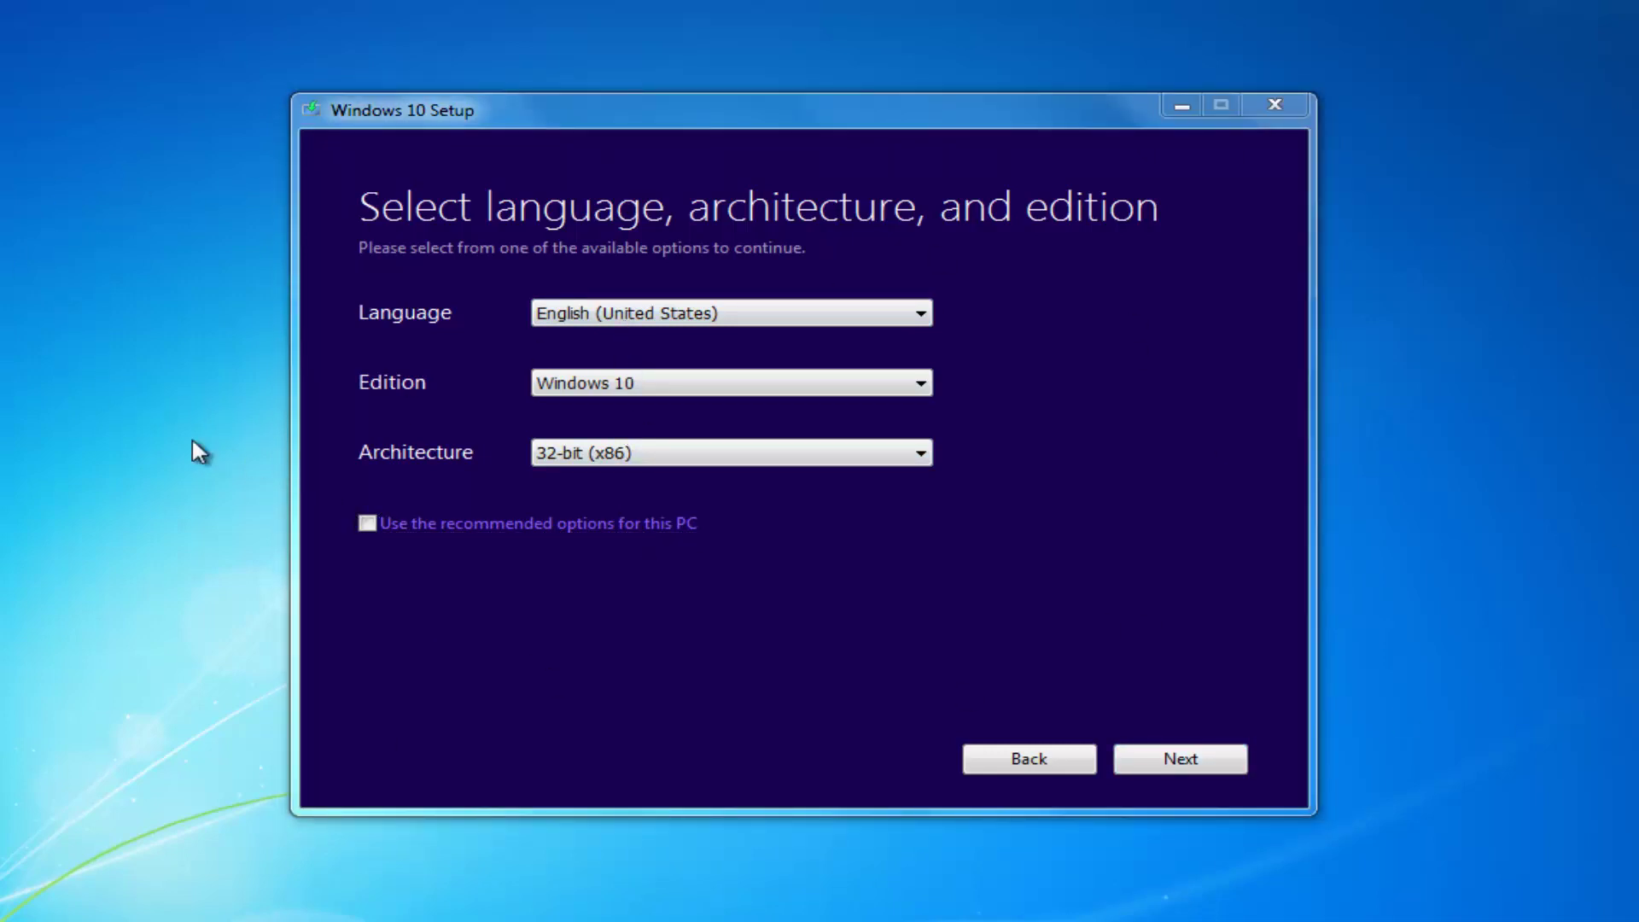
click(385, 525)
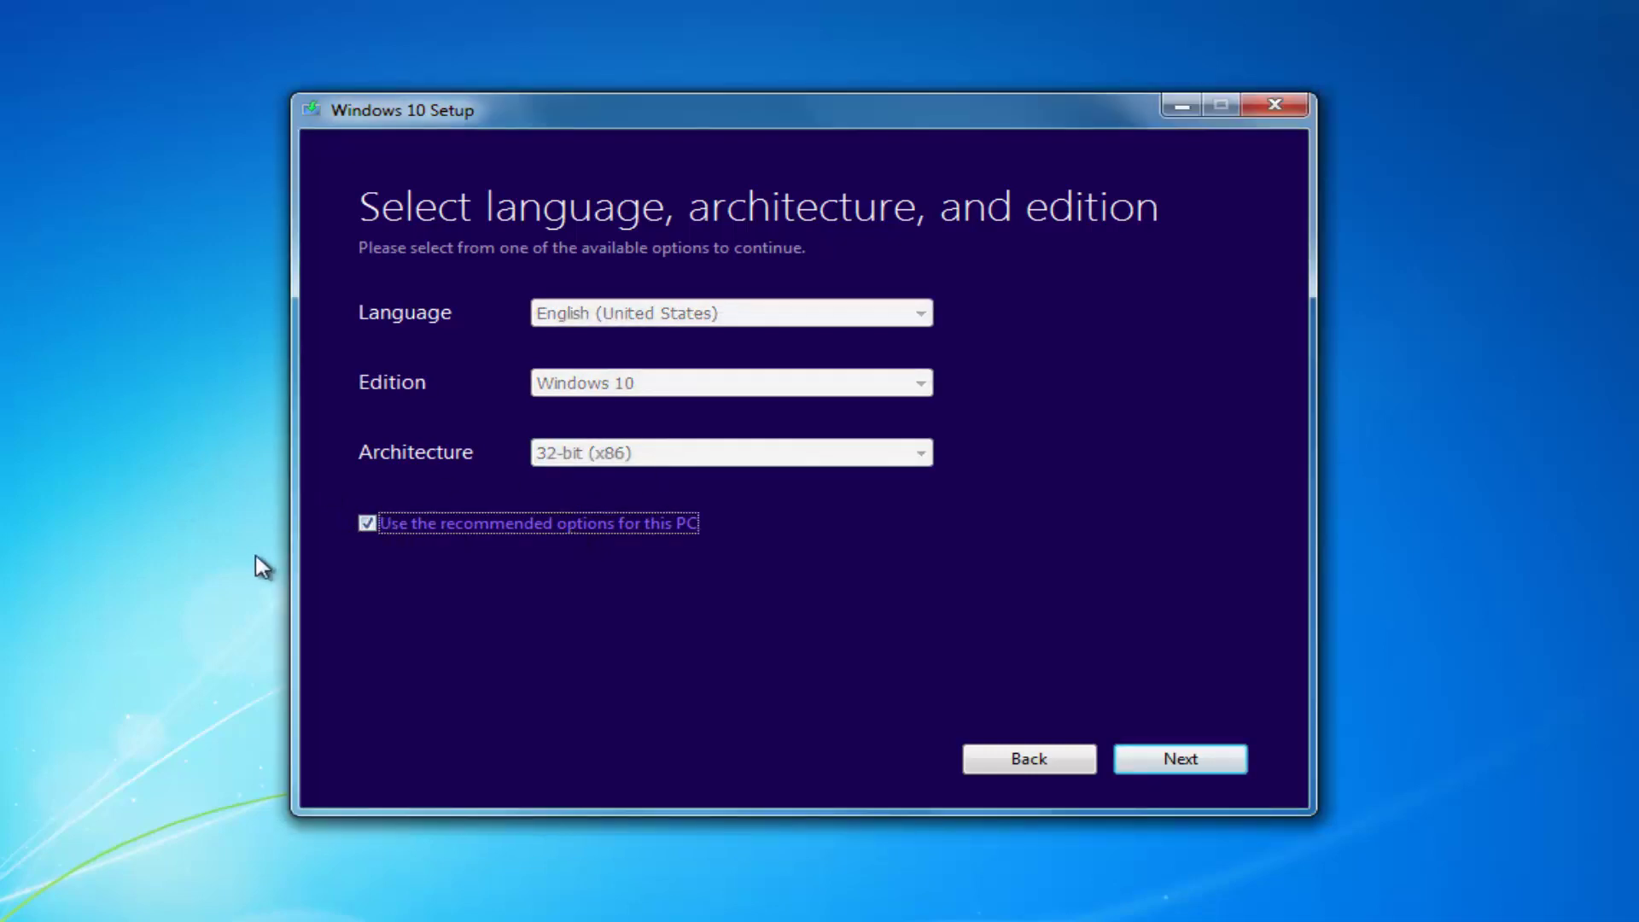
click(367, 524)
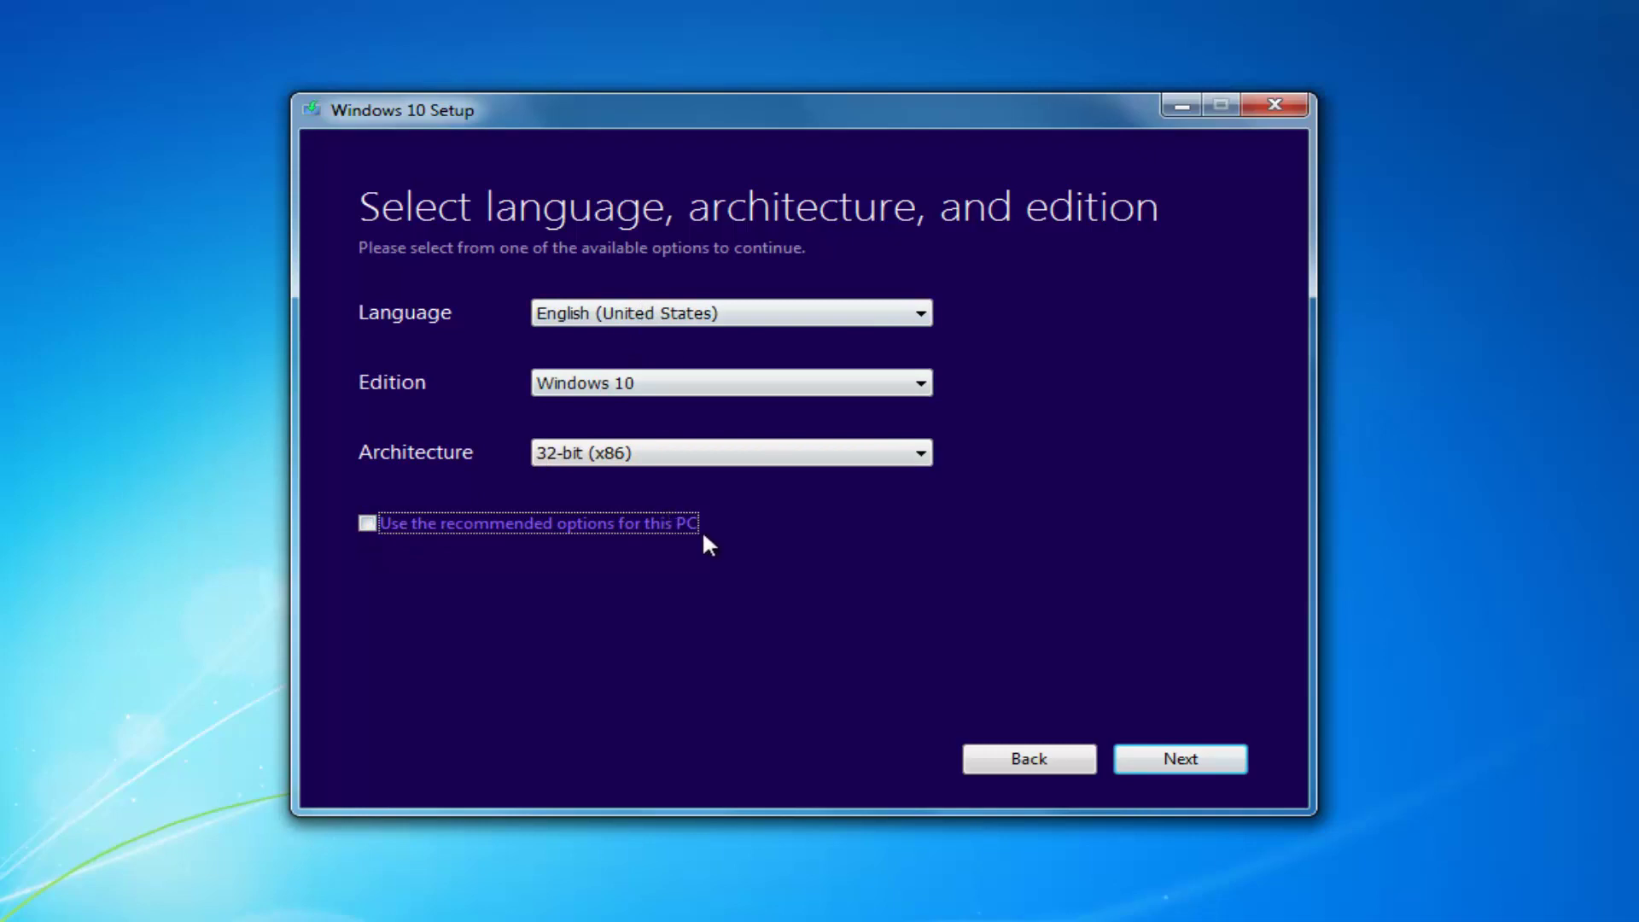
click(1184, 762)
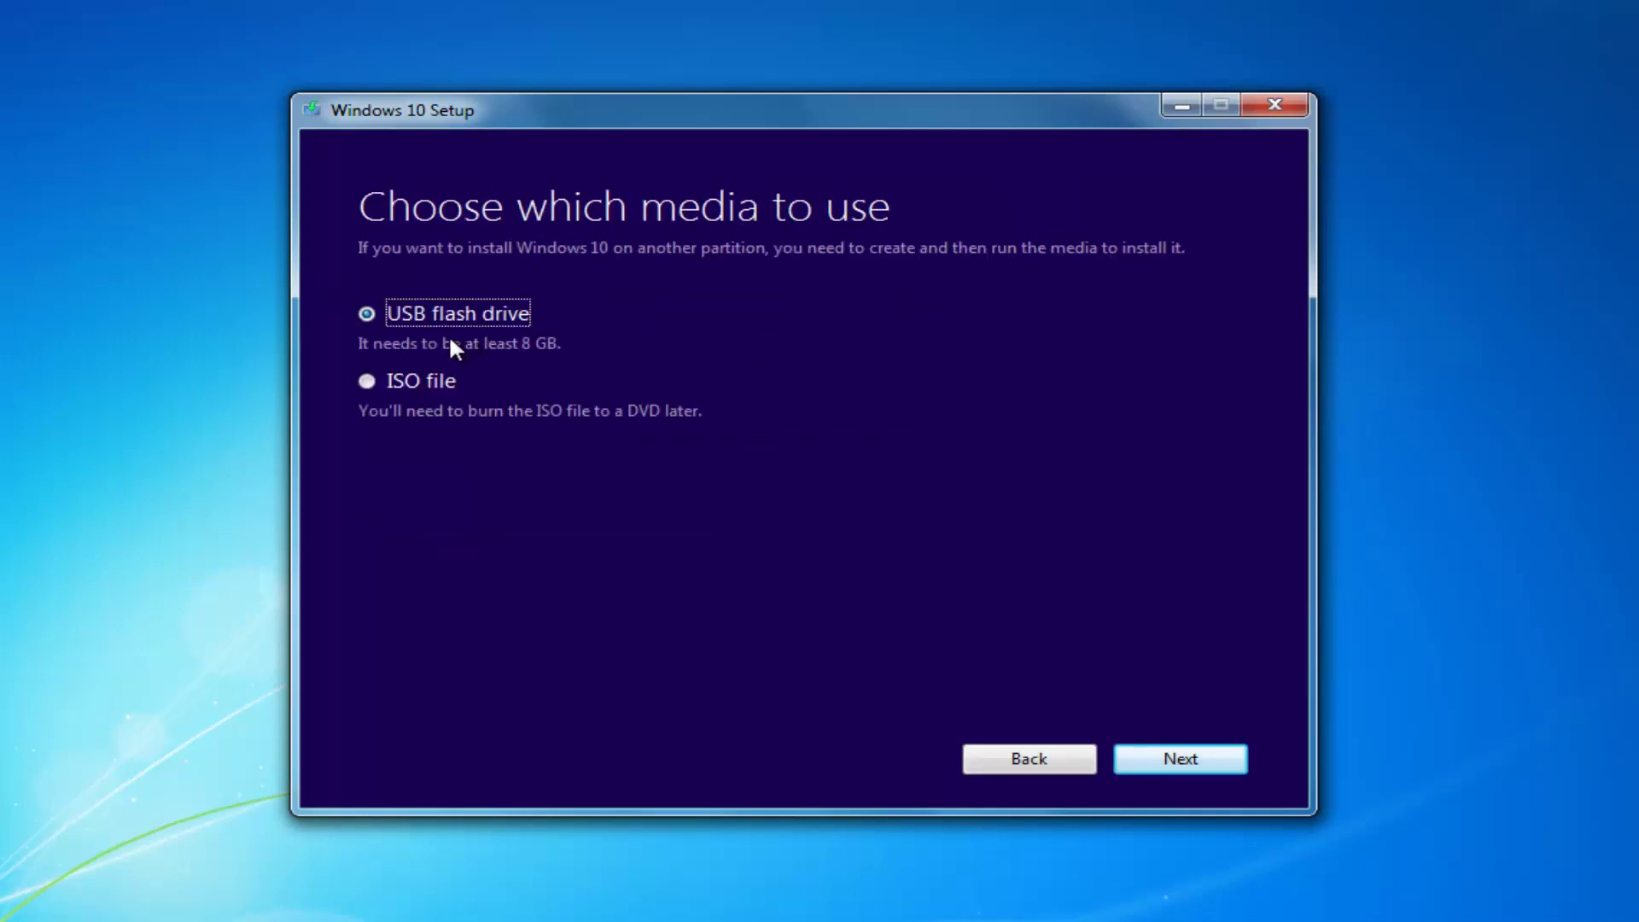
Step: Choose ISO file as the media type and continue to the save location
click(386, 380)
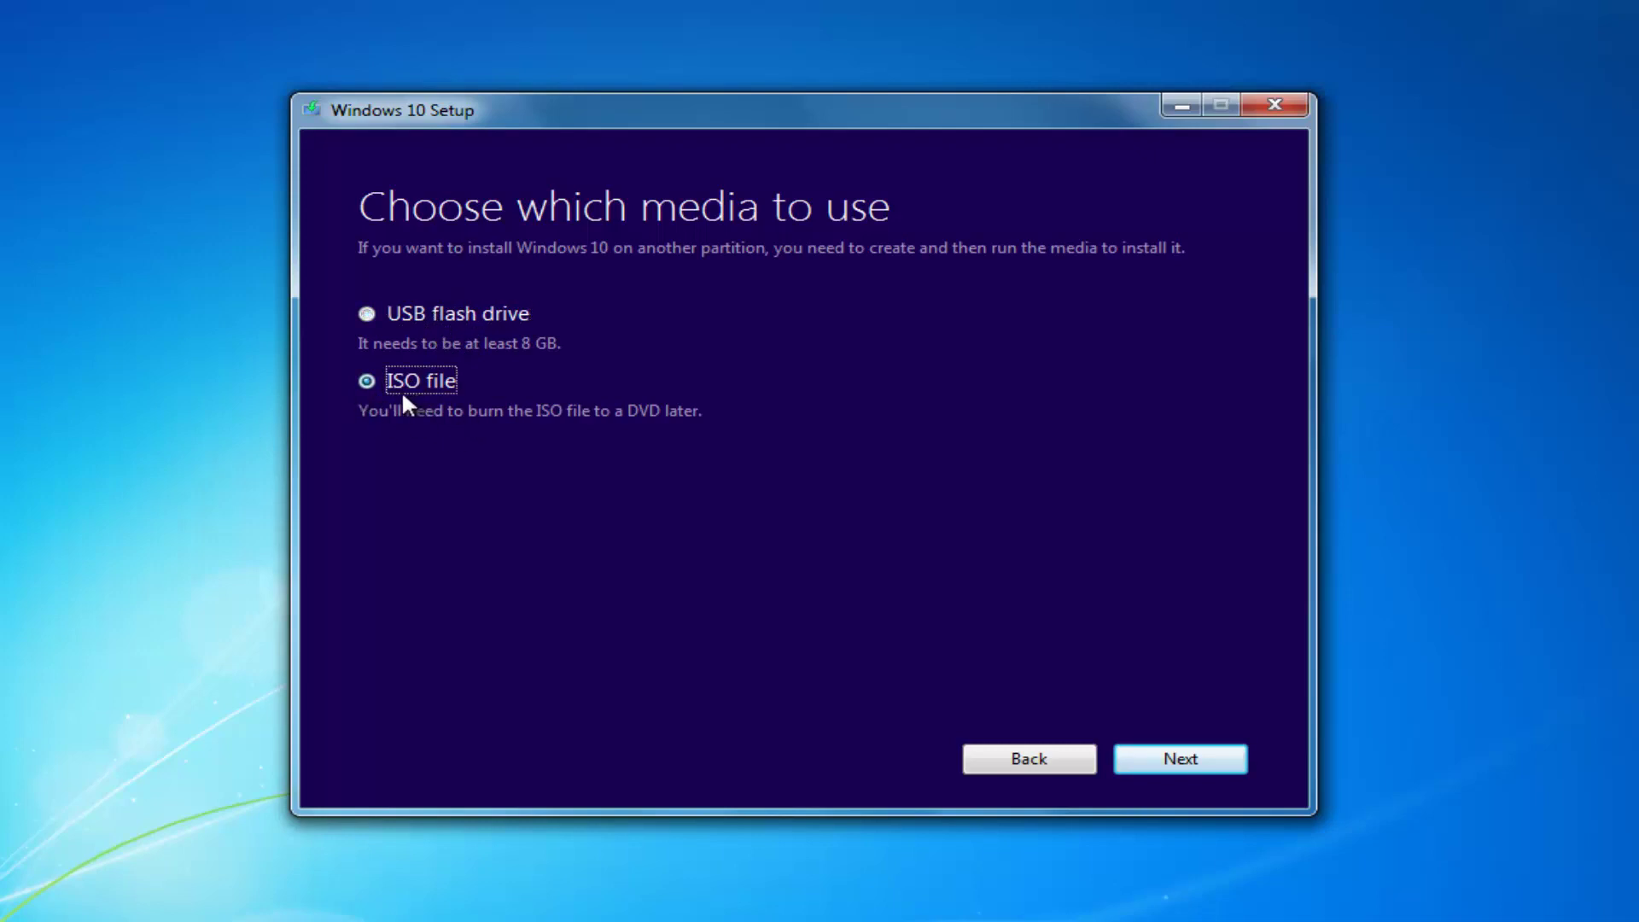
click(387, 315)
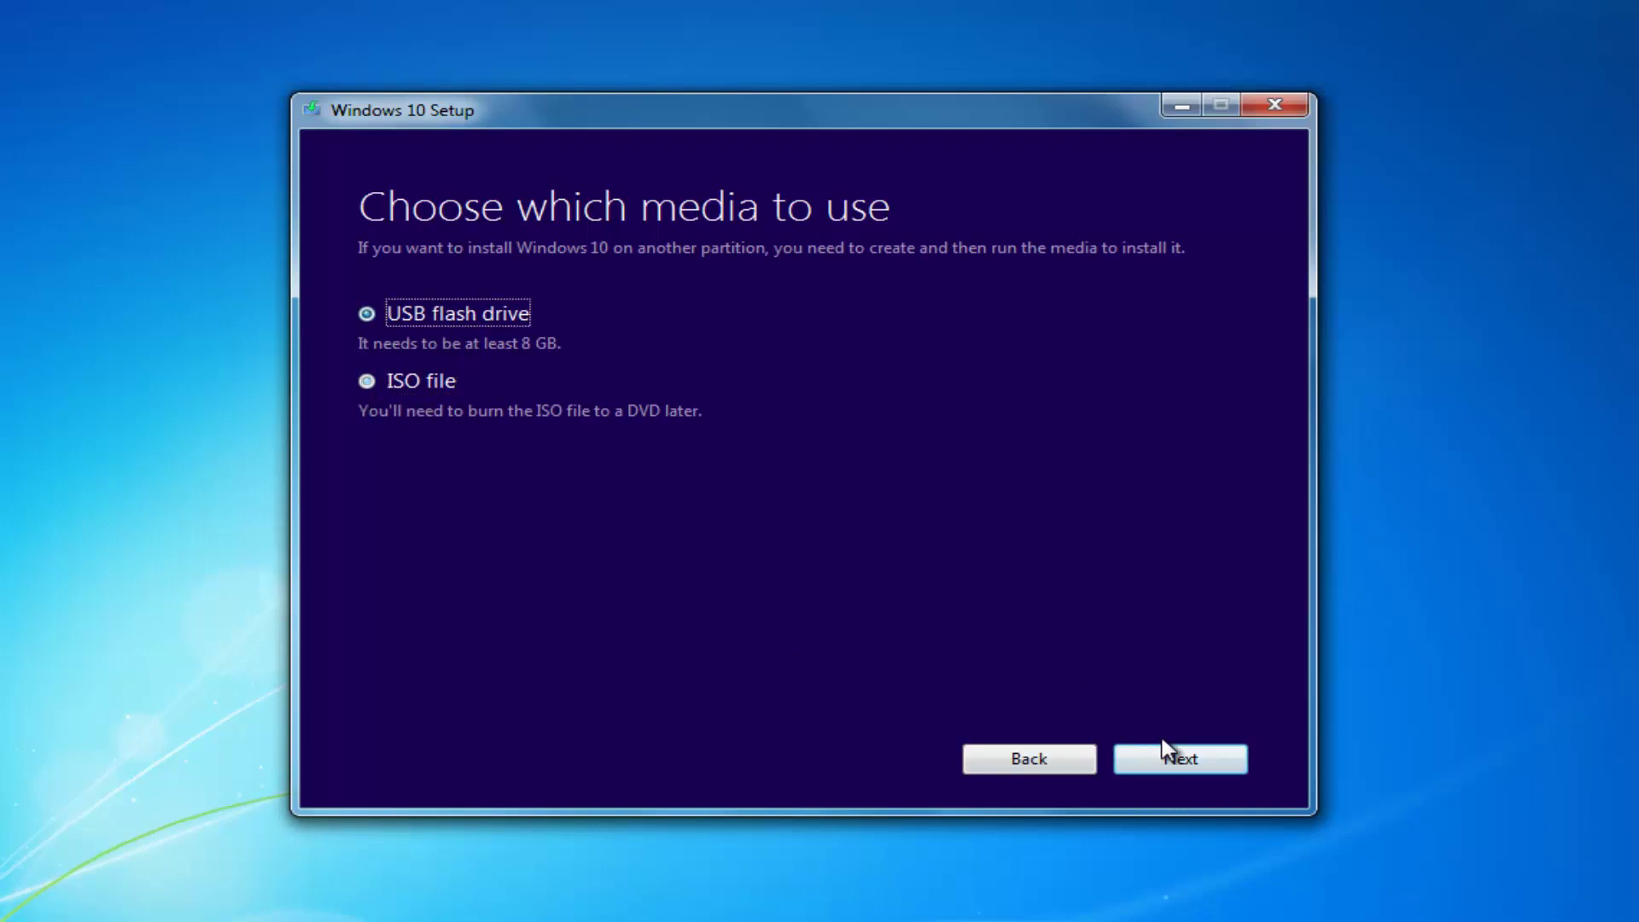
click(1169, 760)
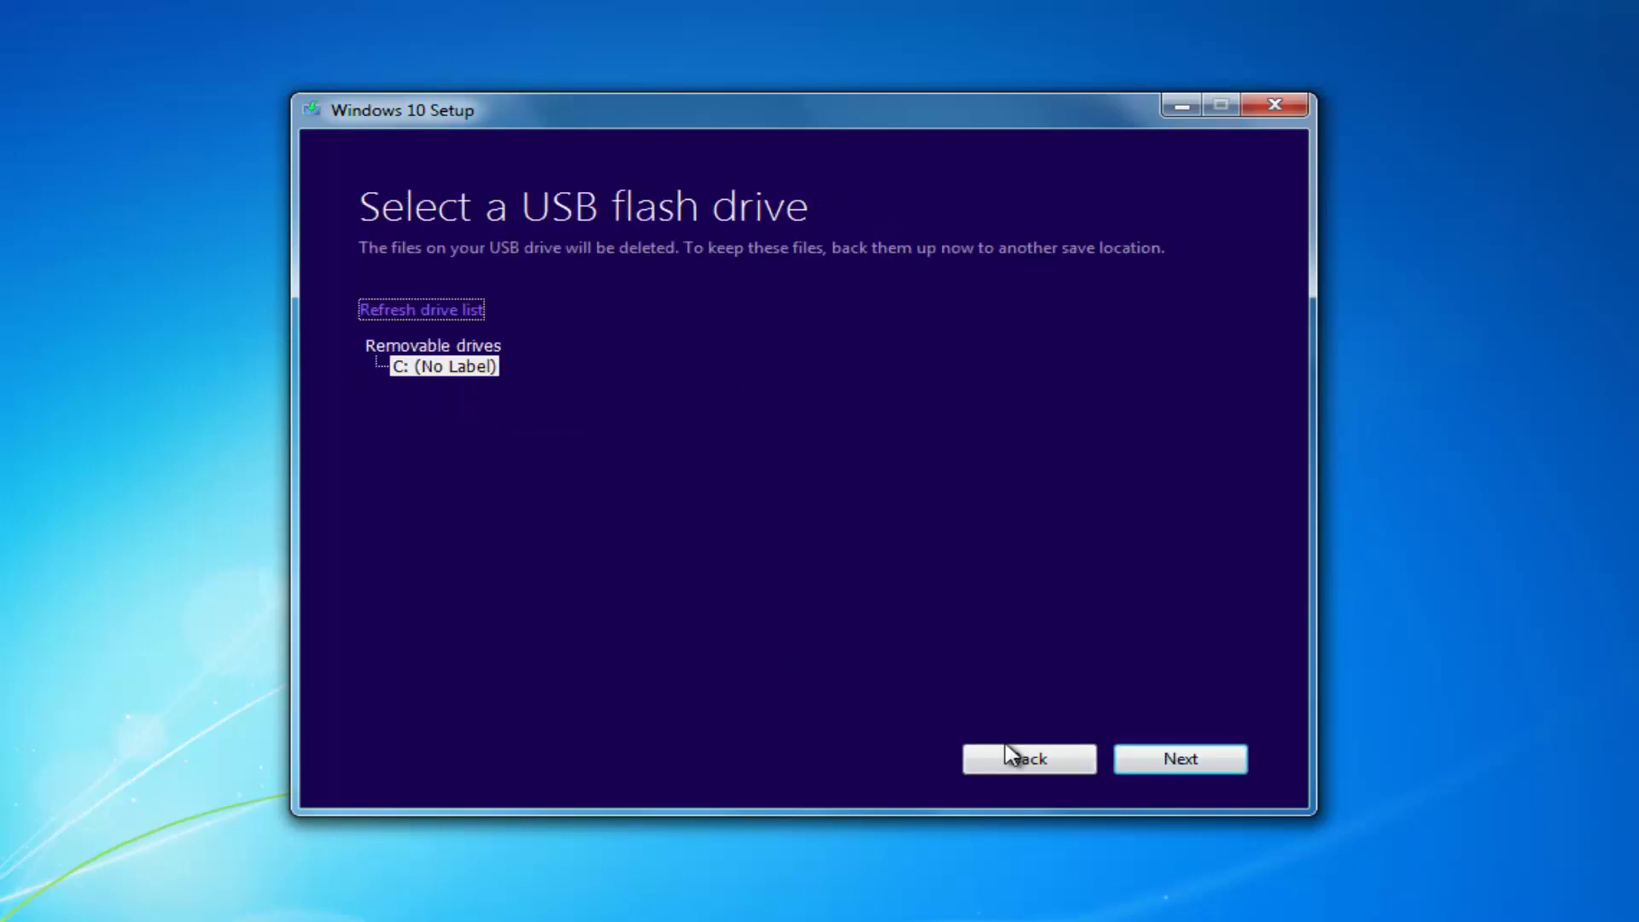
click(1006, 764)
click(401, 382)
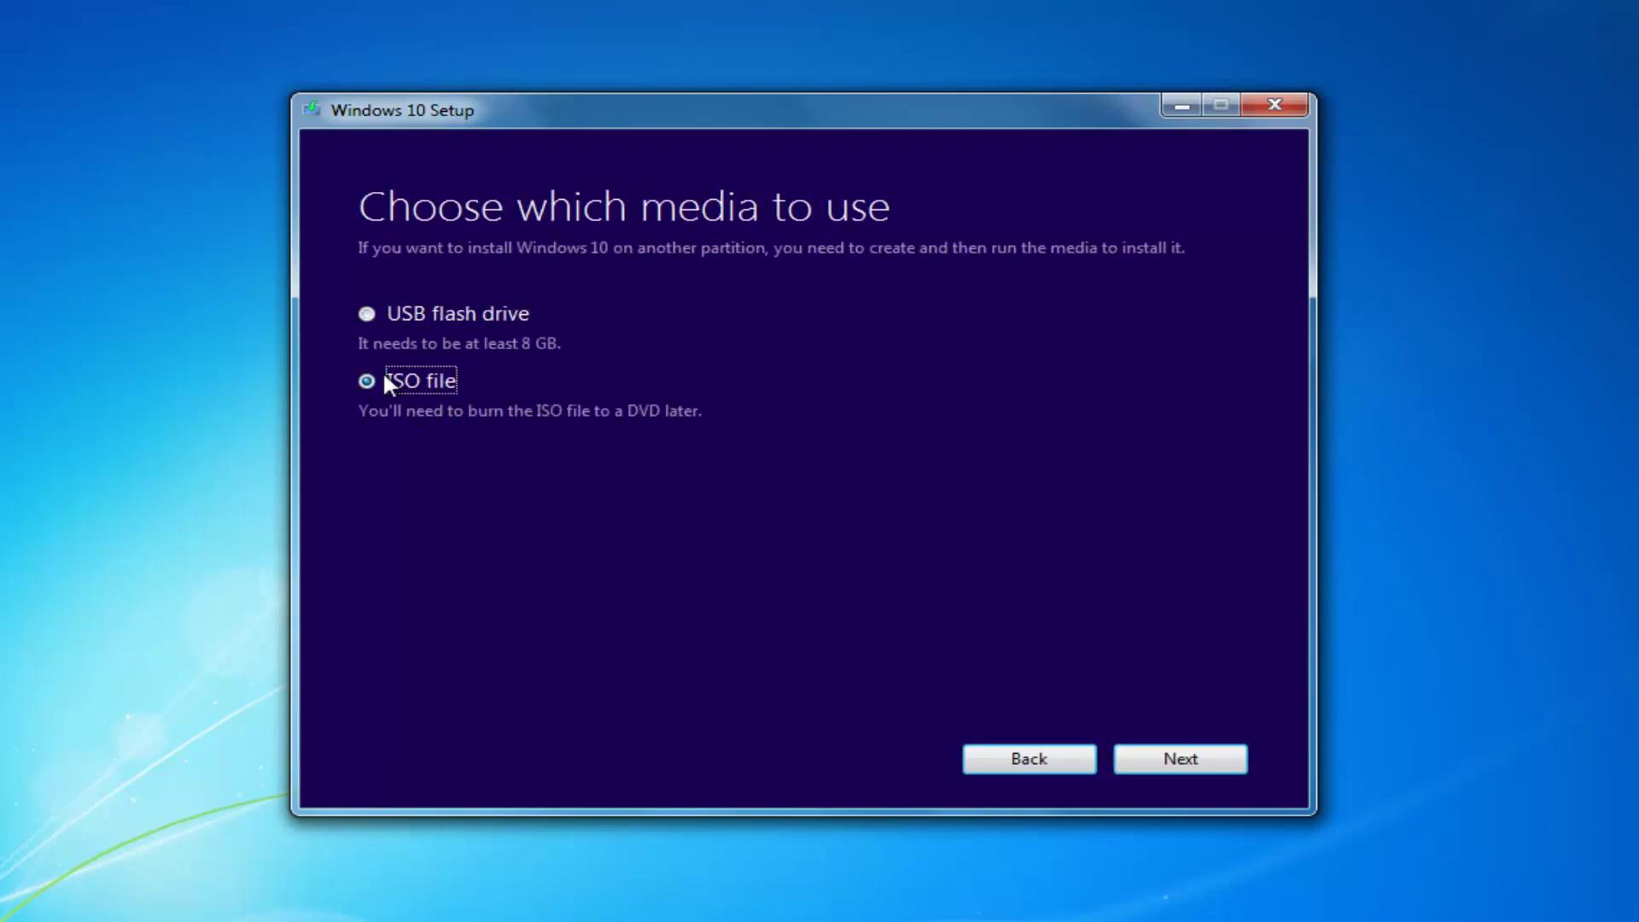
click(1179, 760)
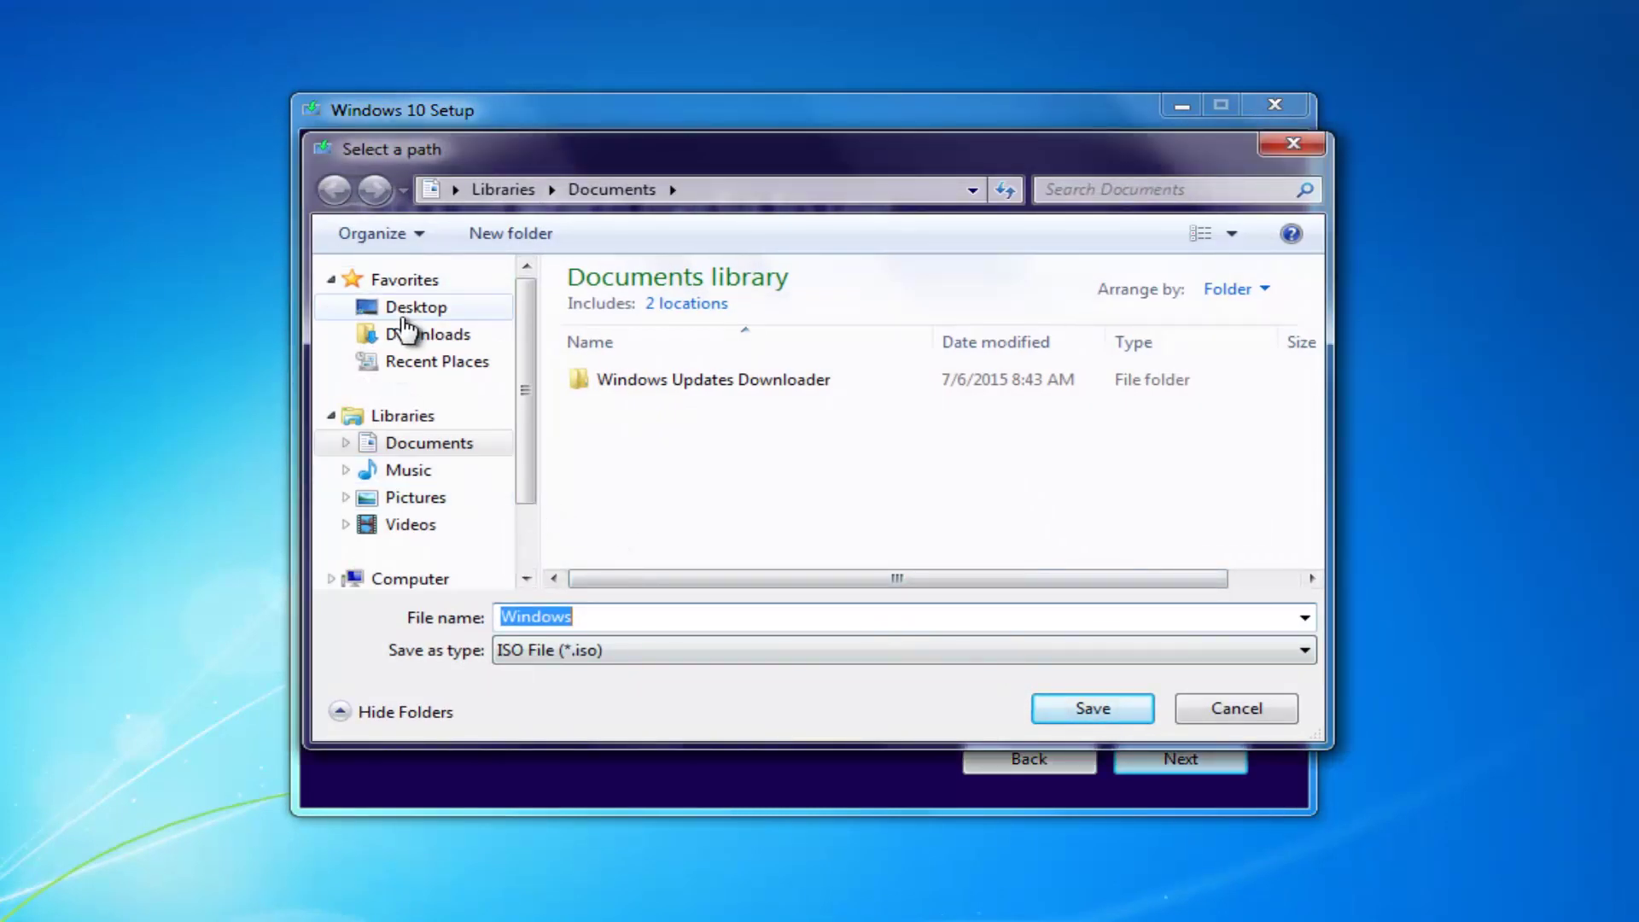
Step: Save the Windows ISO to the Desktop
click(401, 314)
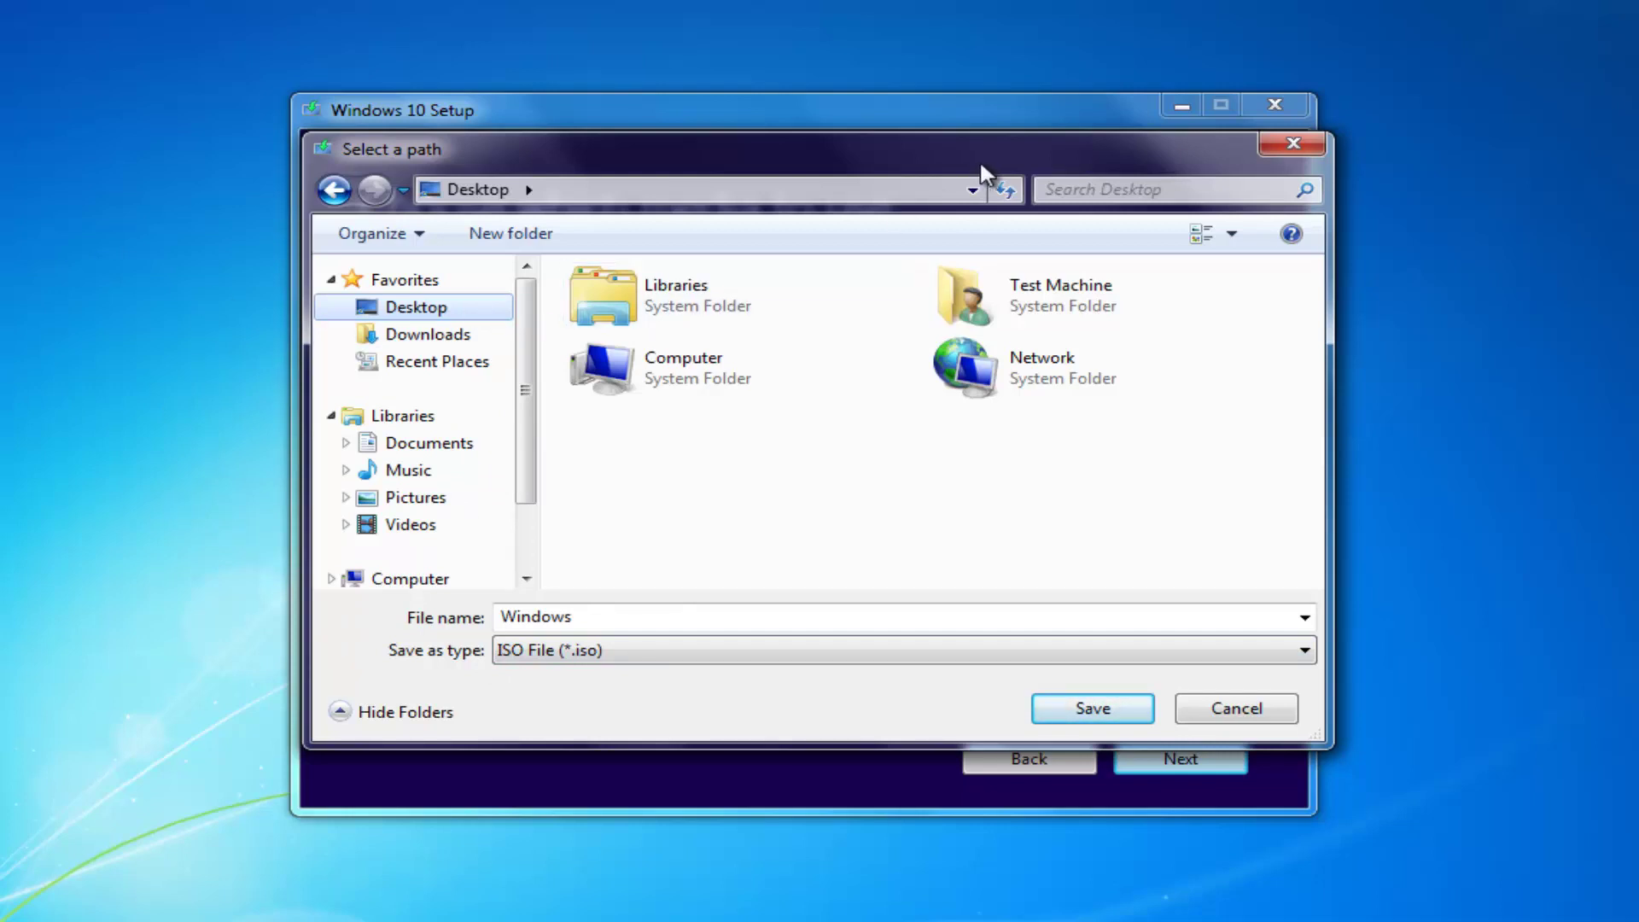
key(Escape)
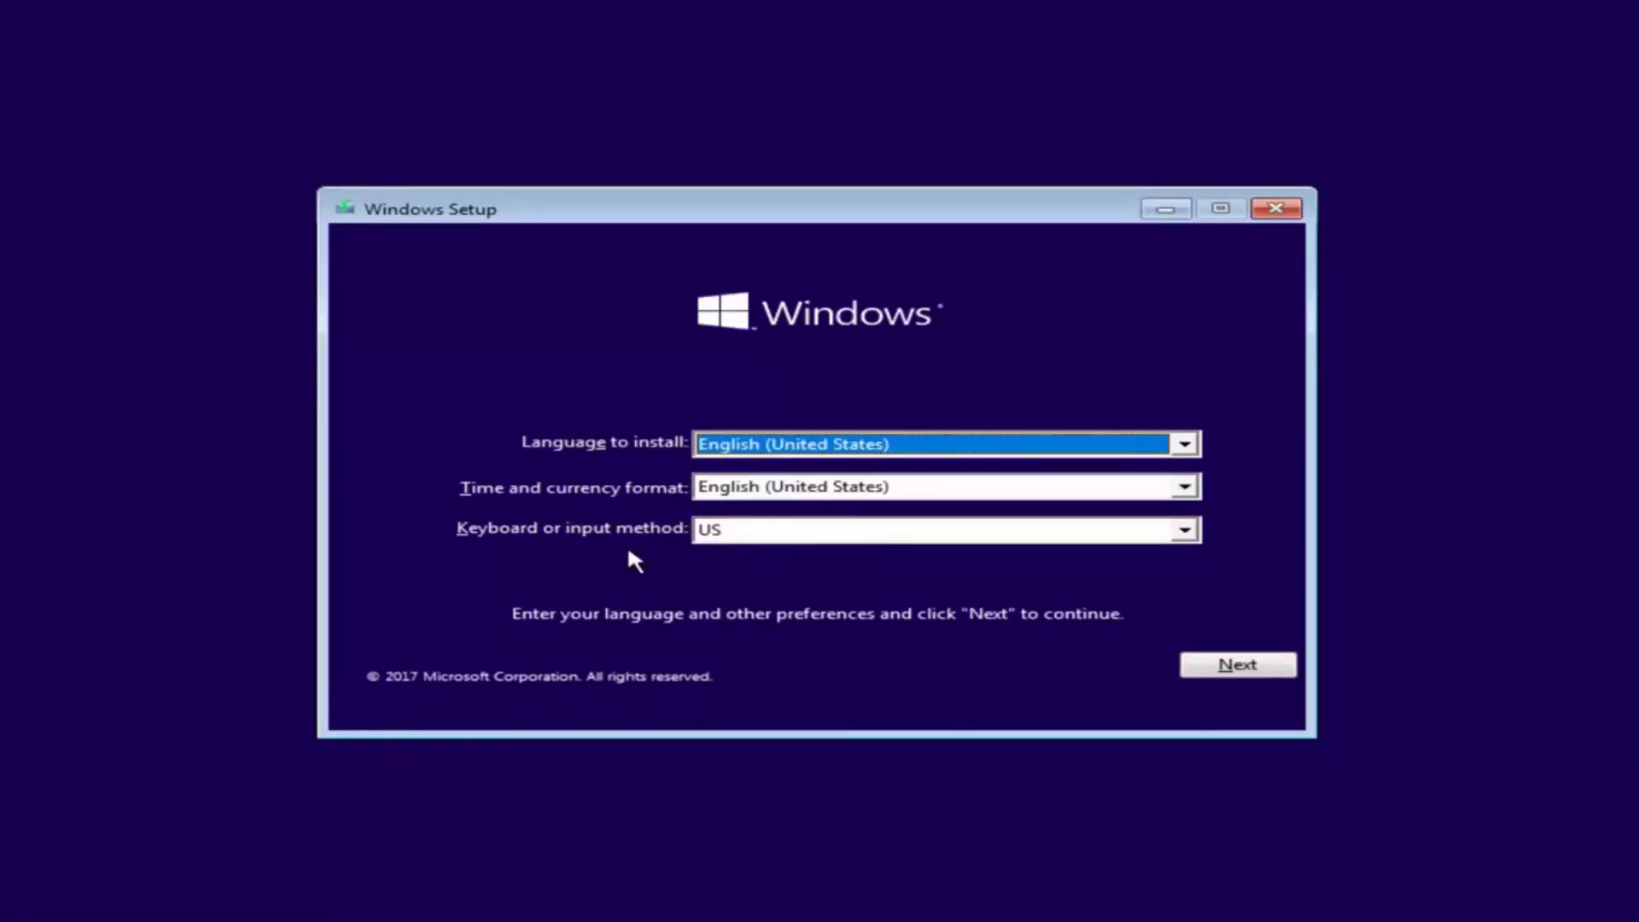
Step: Accept the English (United States) language defaults and start Install now
click(1188, 674)
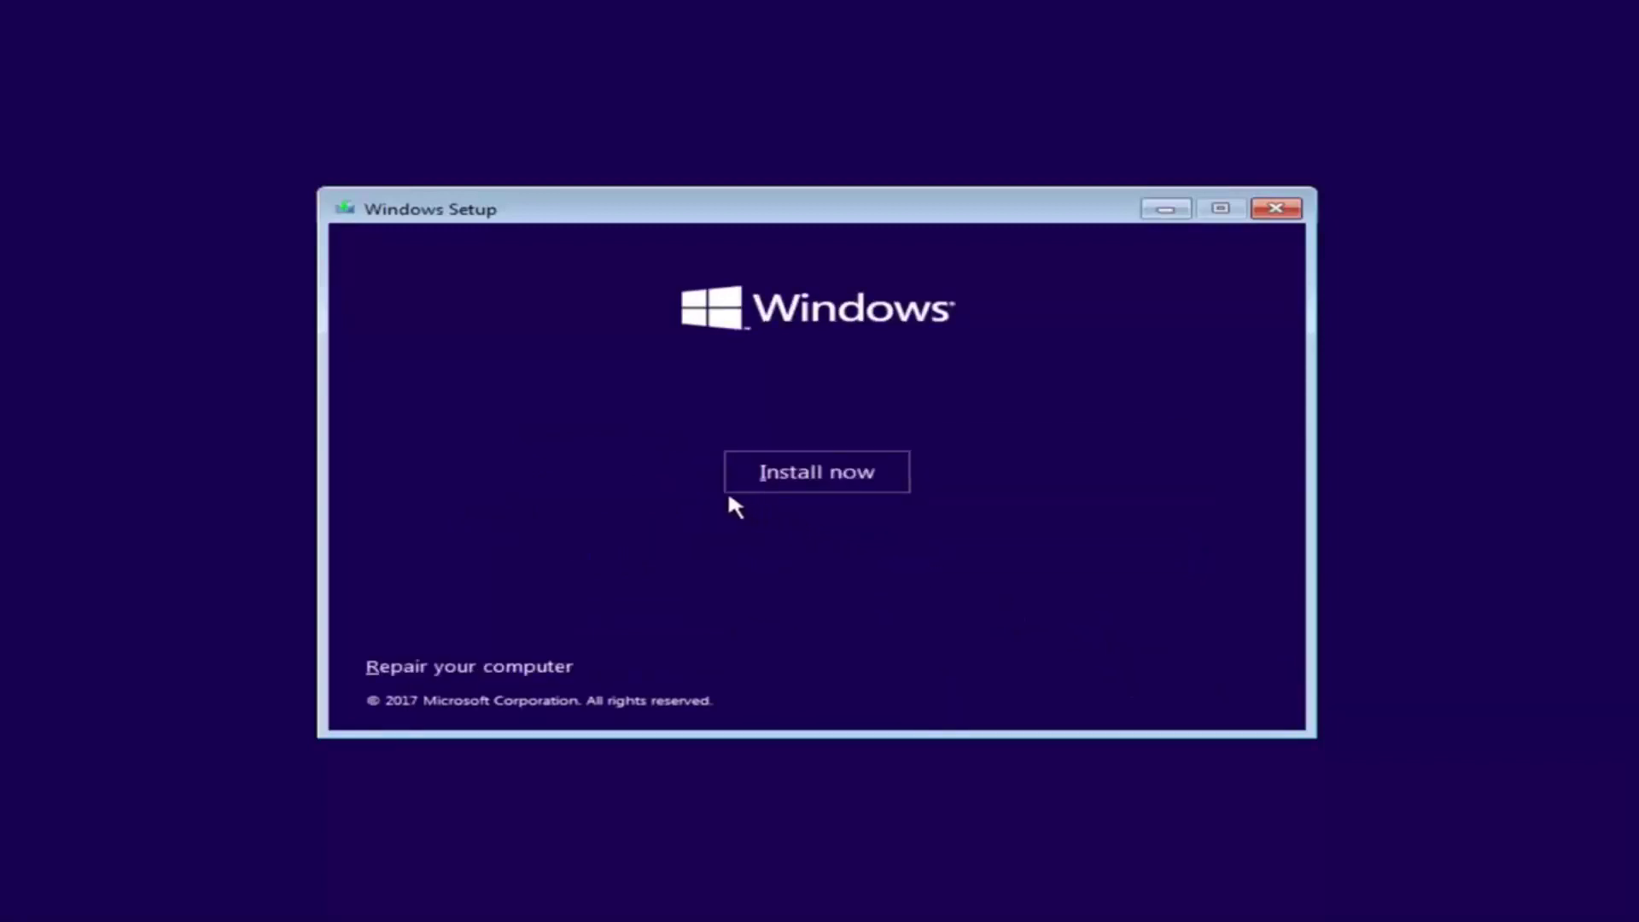
click(783, 478)
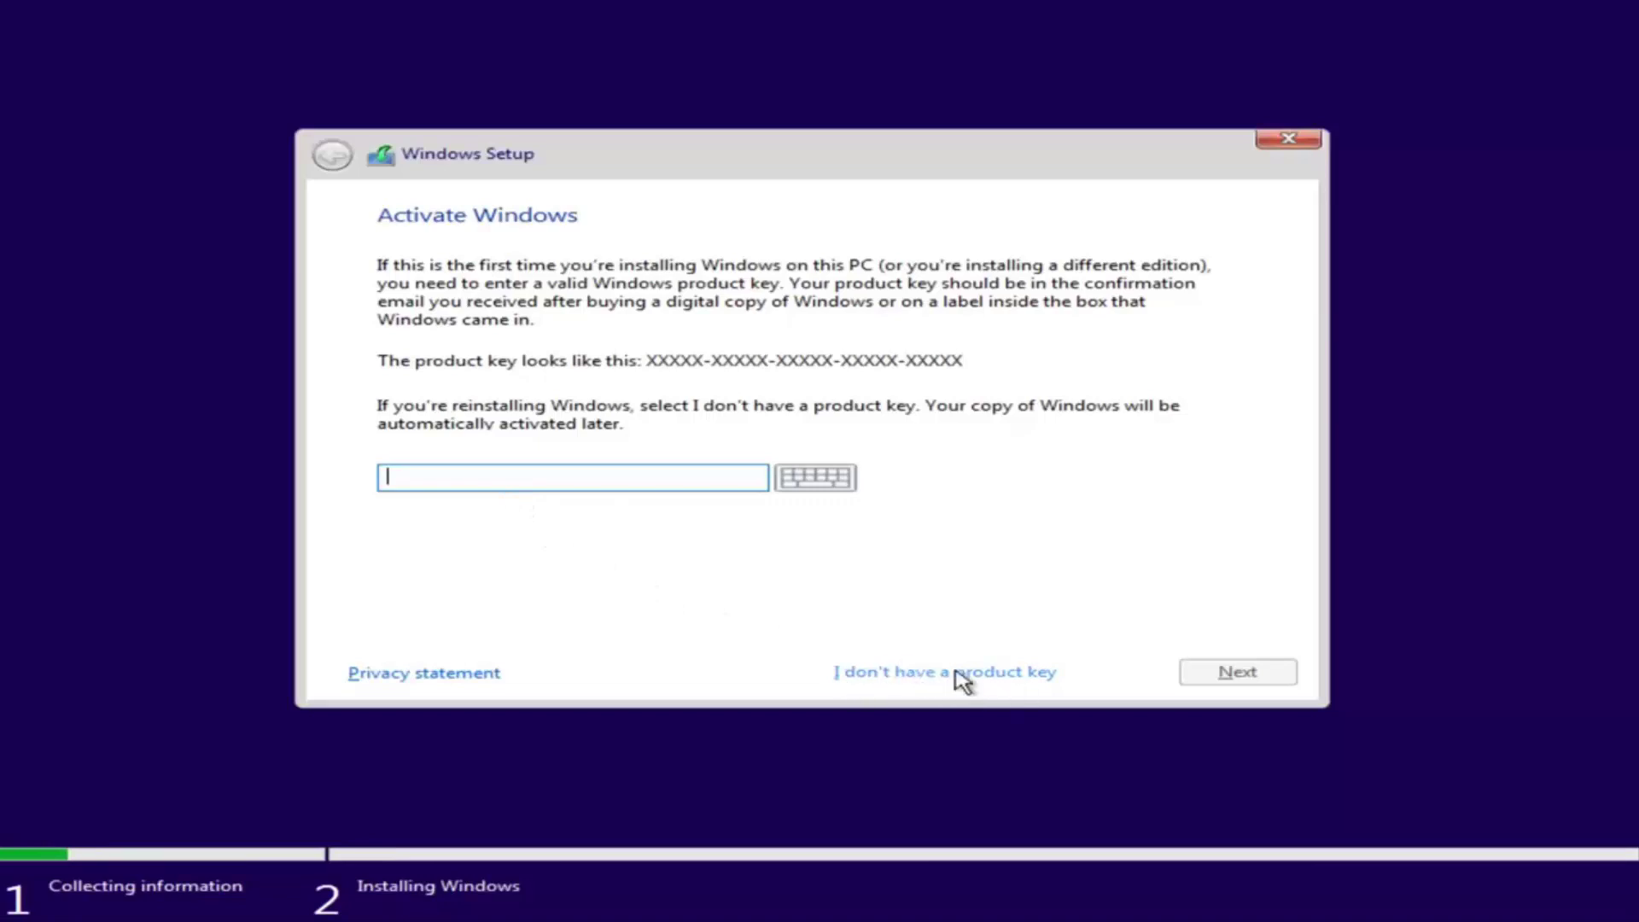
Step: Skip the product key and select Windows 10 Pro as the edition to install
click(879, 673)
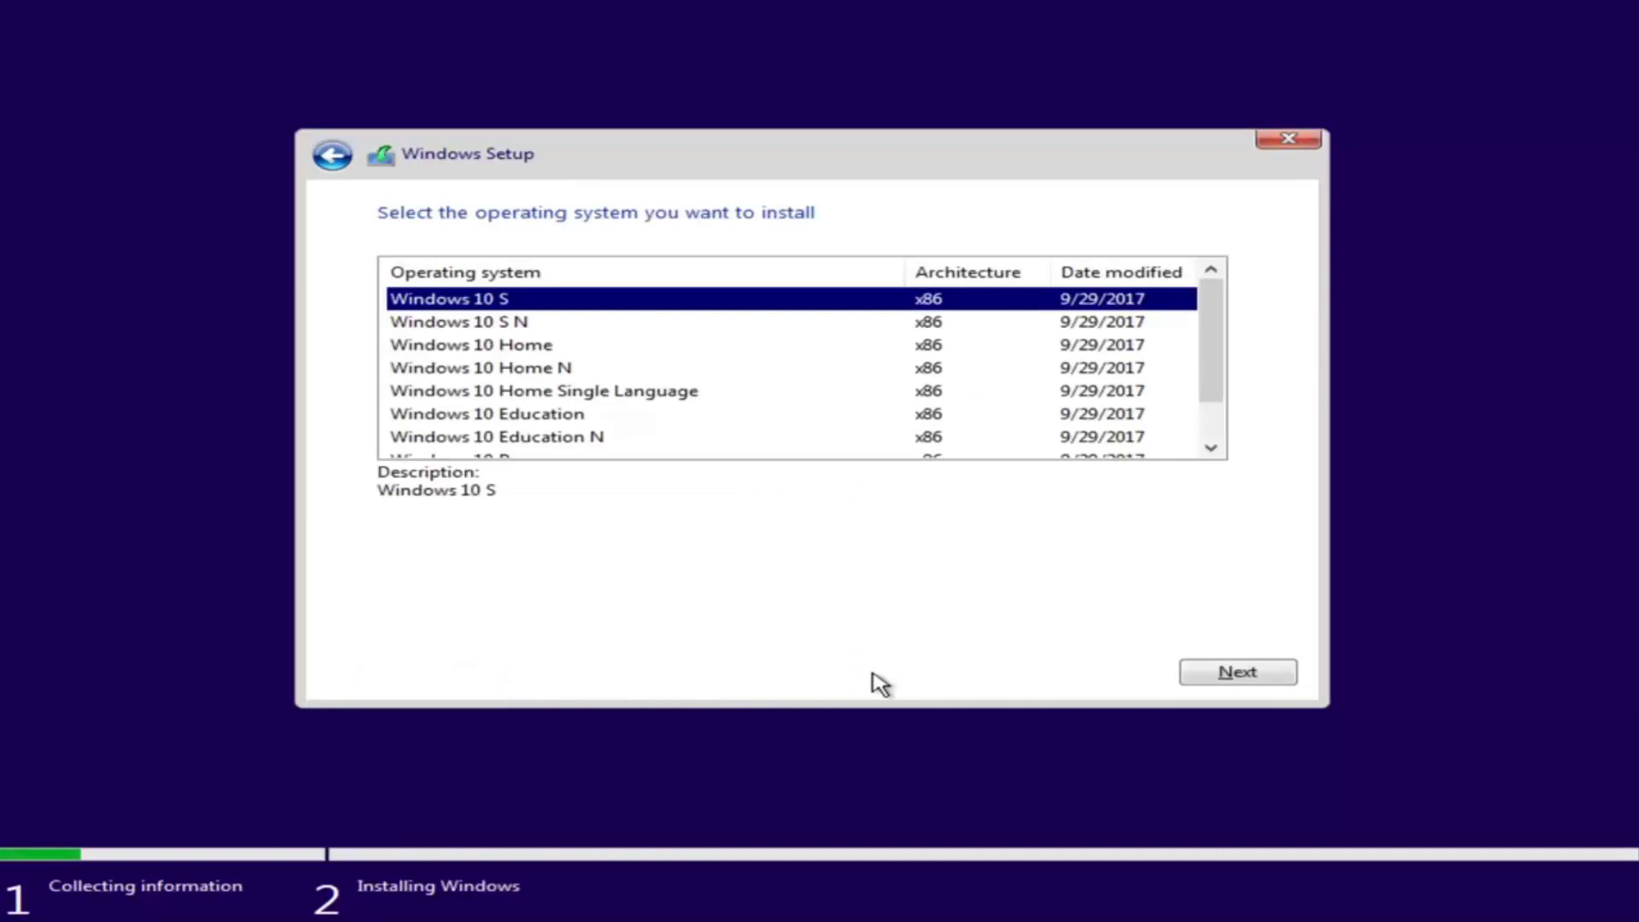
drag(1195, 333, 768, 290)
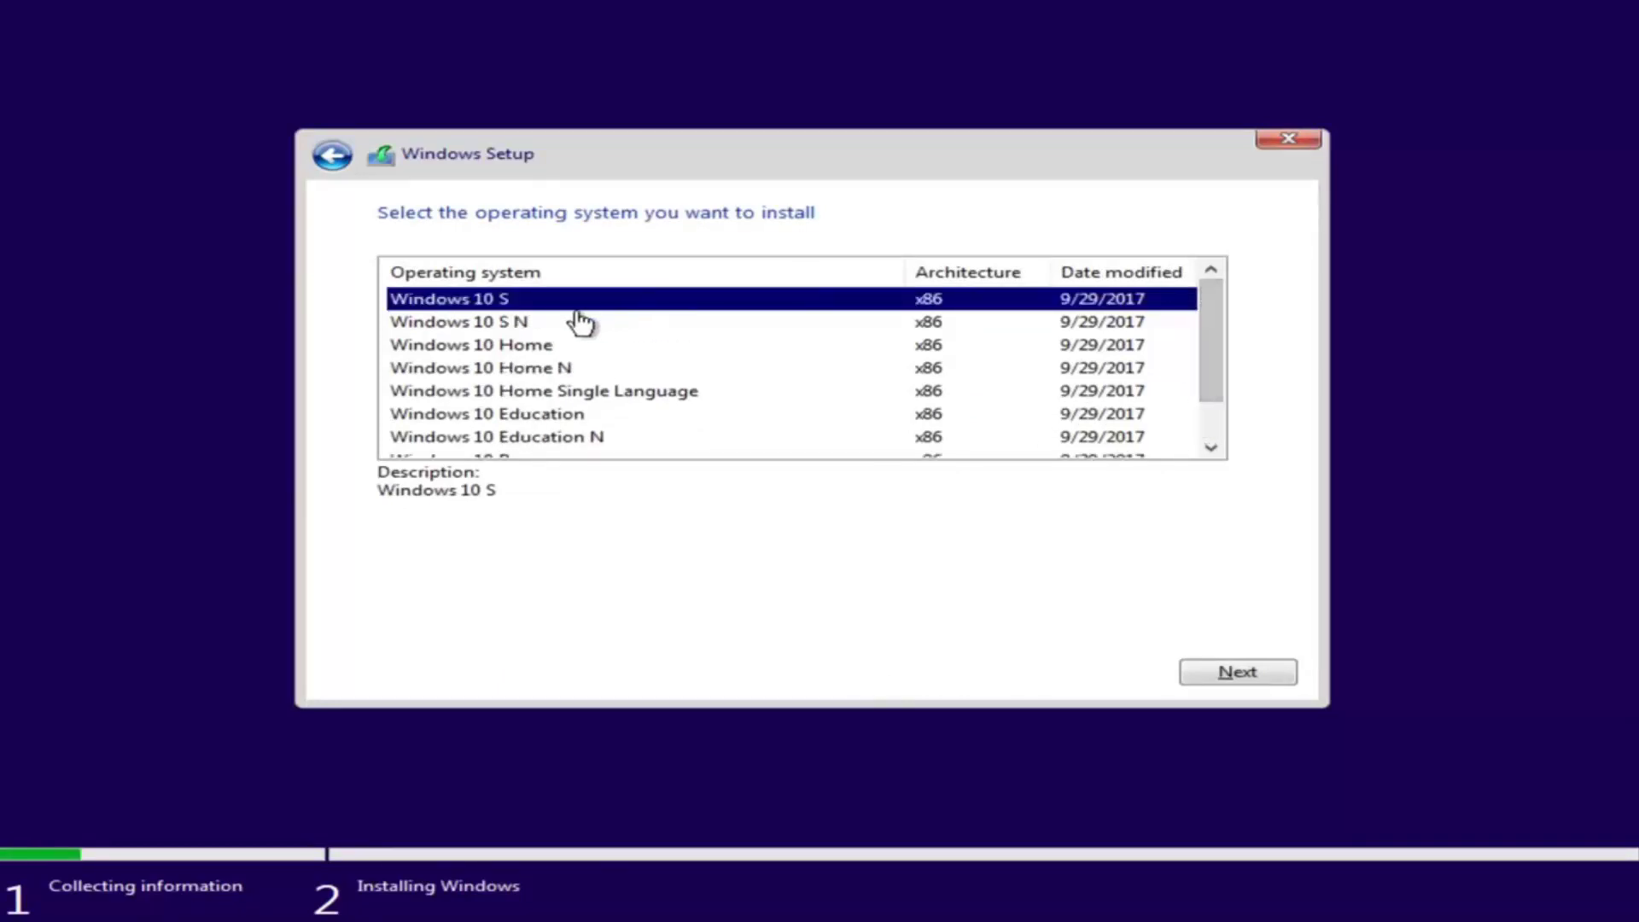
click(521, 346)
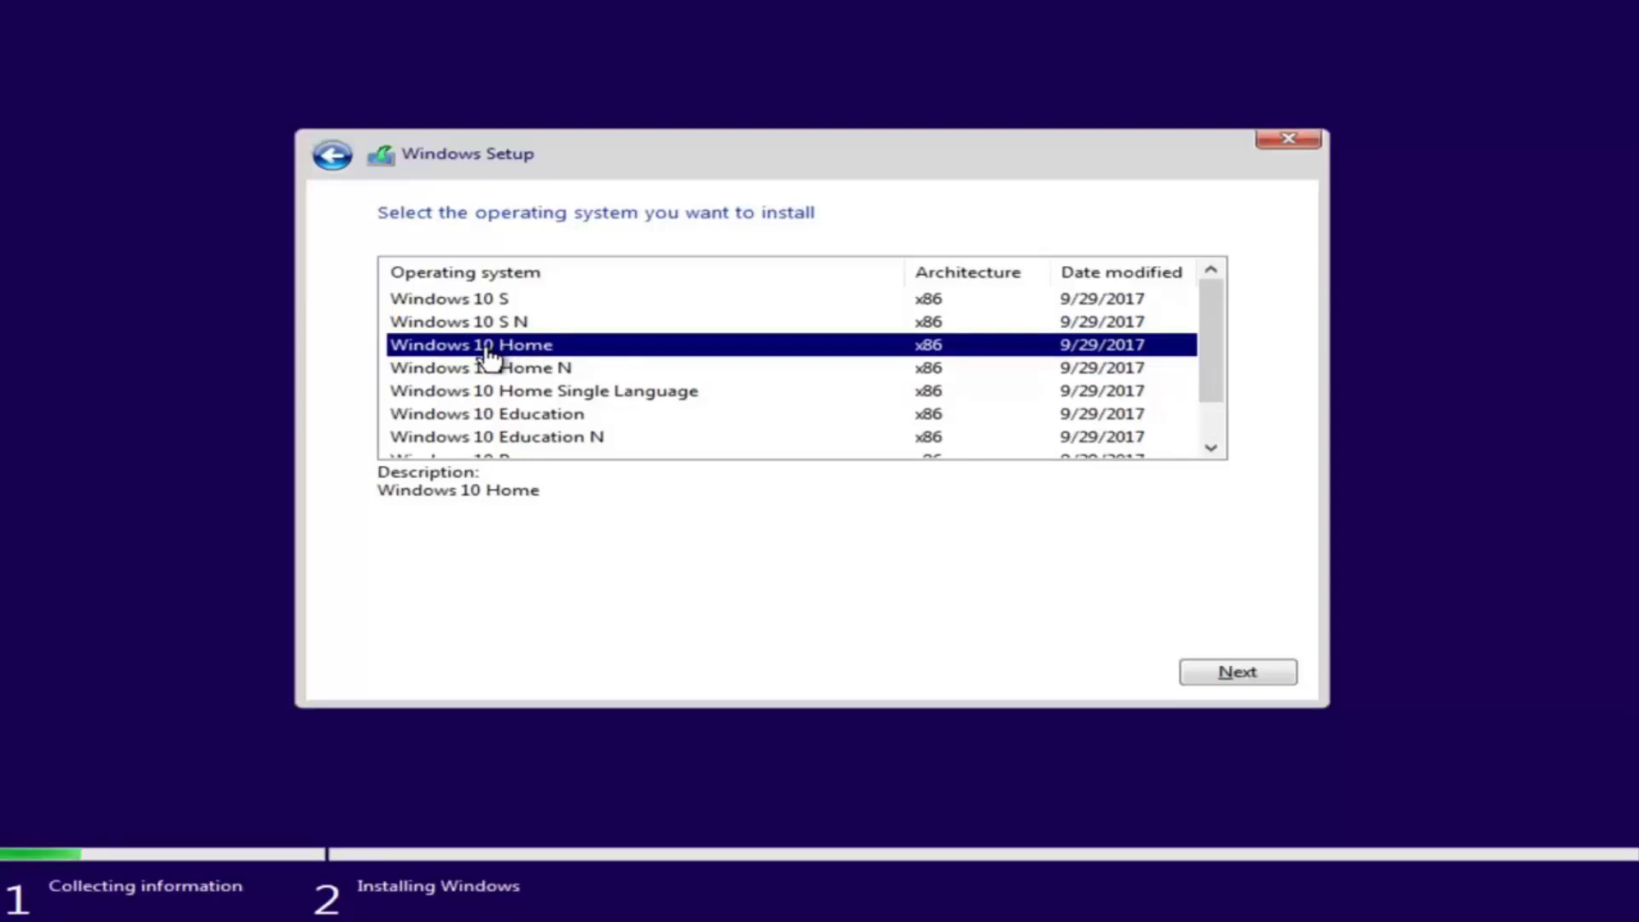
scroll(586, 379, down, 1)
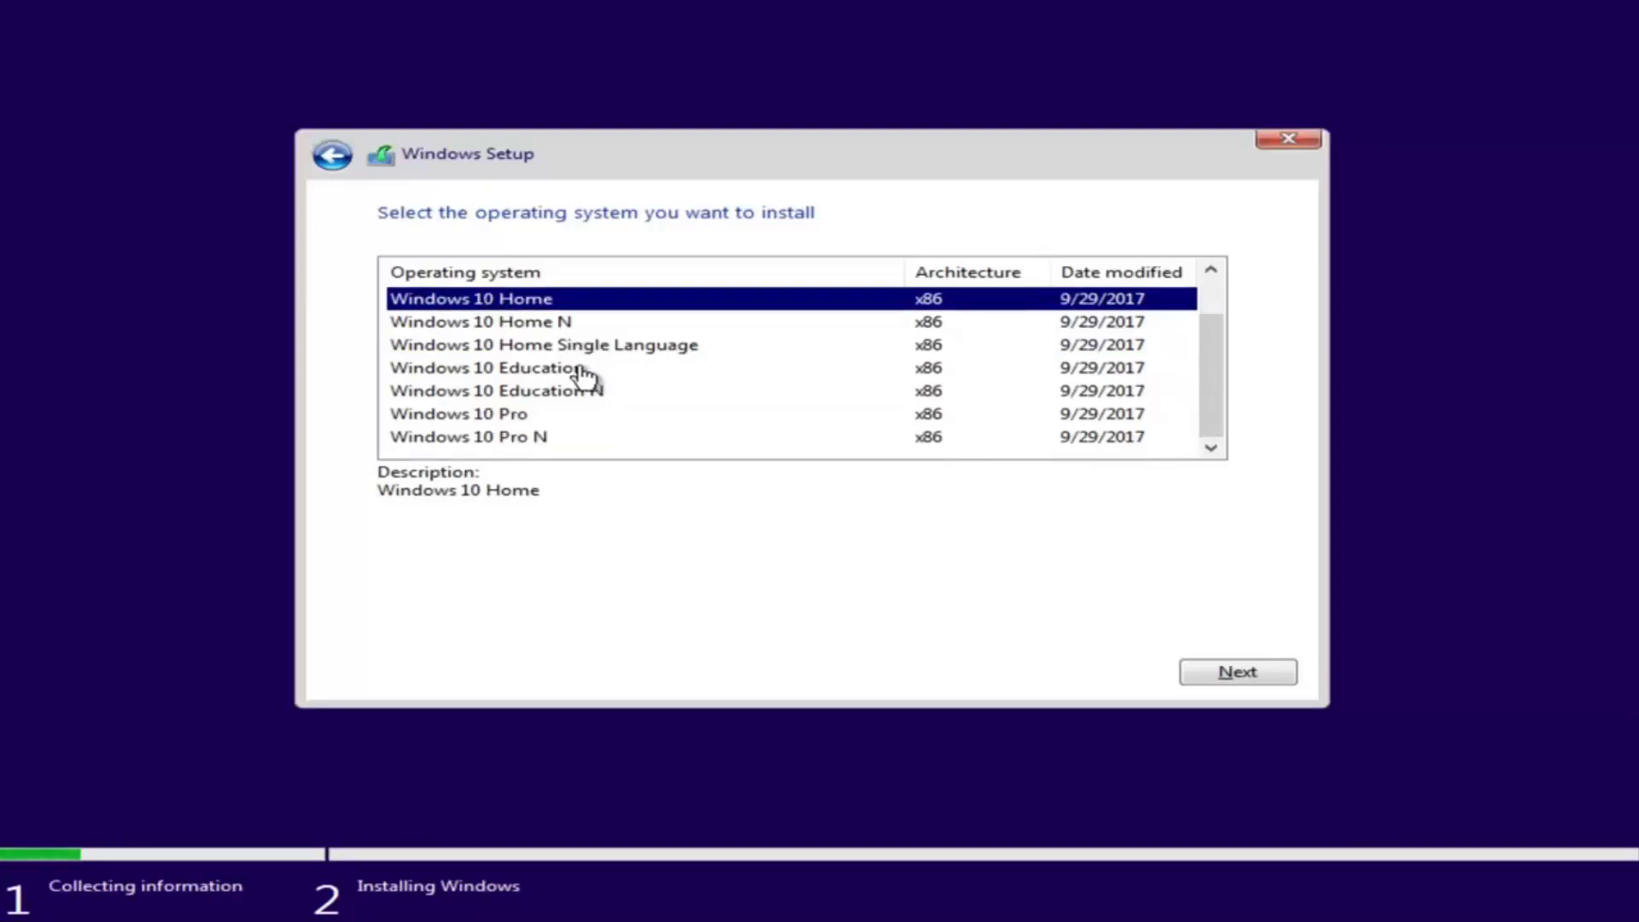
click(427, 417)
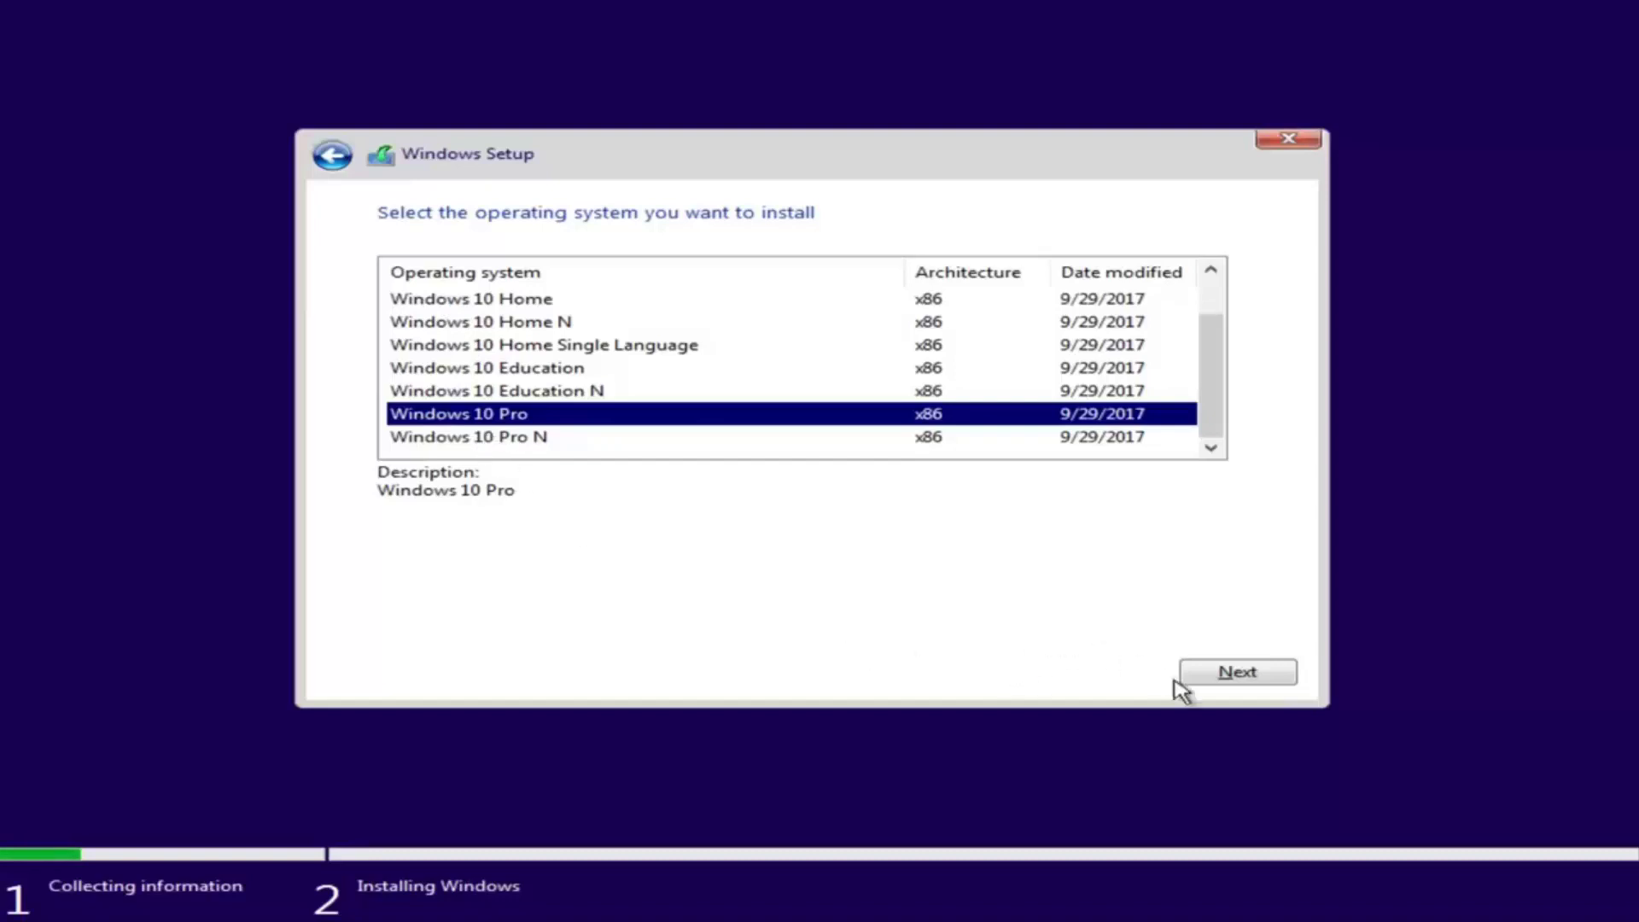
click(1232, 672)
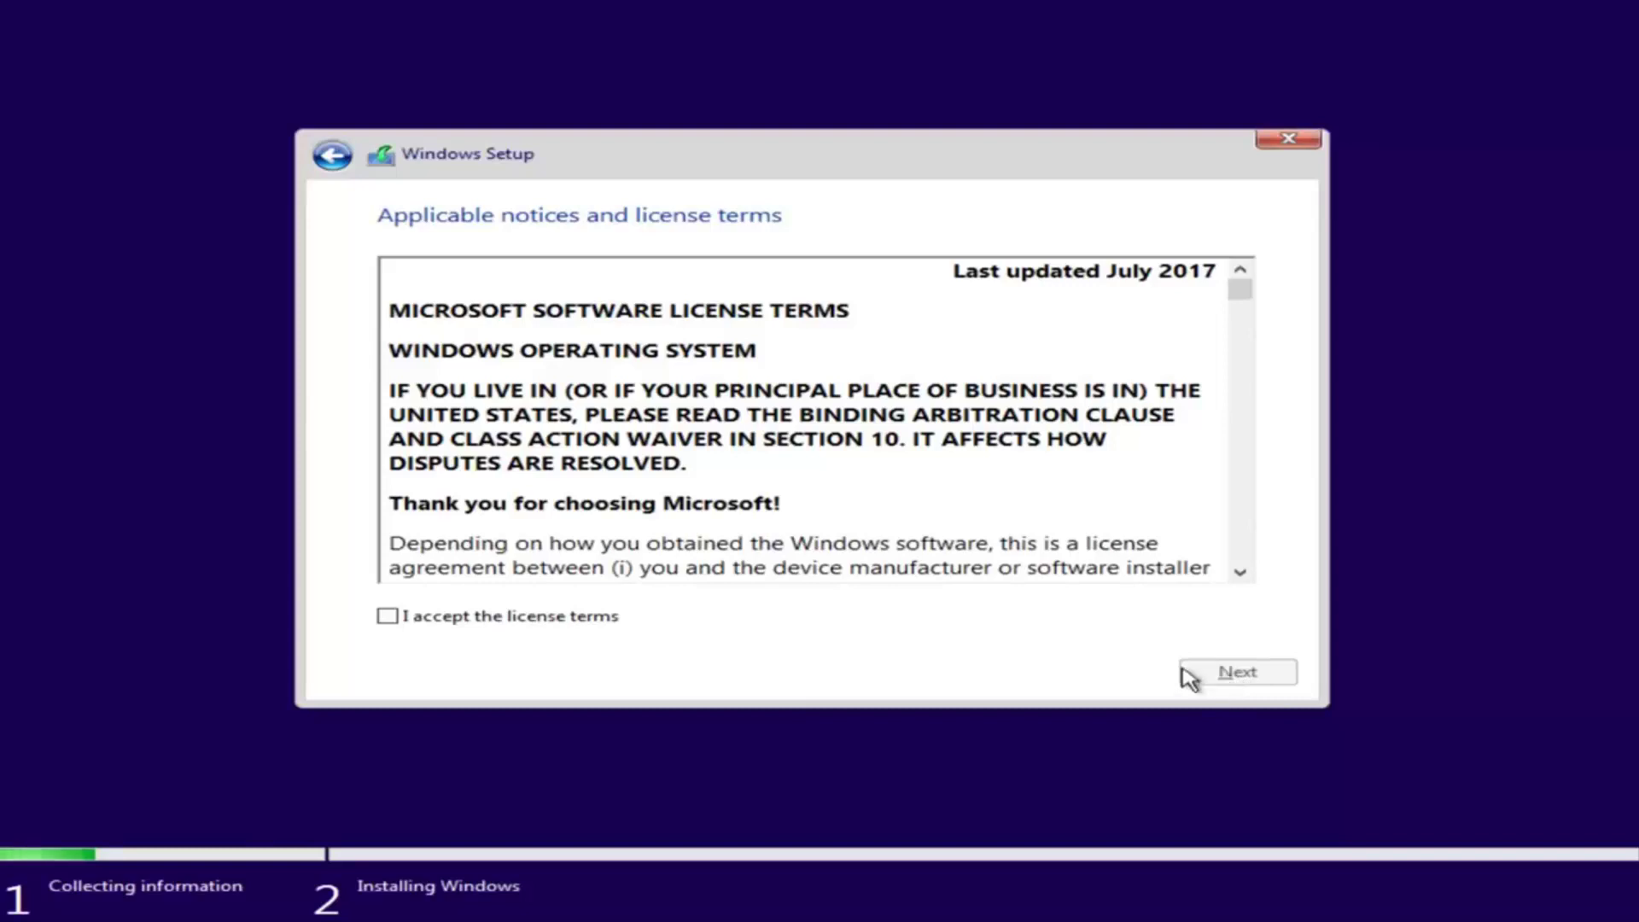
Step: Check 'I accept the license terms' and continue to the installation-type choice
click(387, 617)
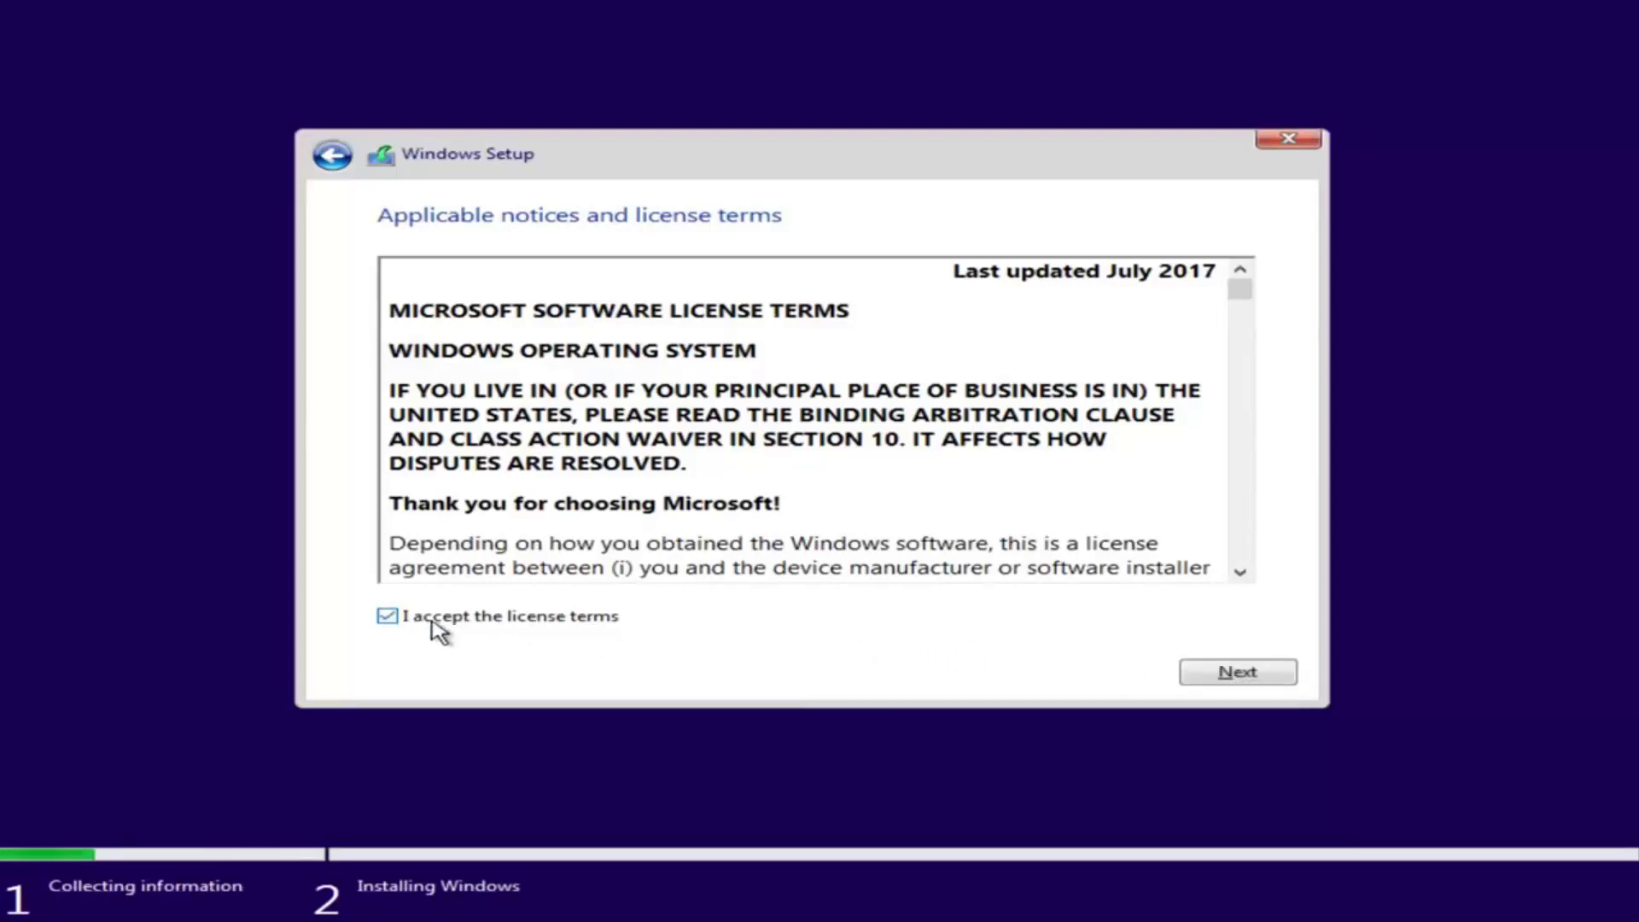
mouse_move(1237, 293)
mouse_down()
mouse_move(1239, 365)
mouse_move(1237, 295)
mouse_up()
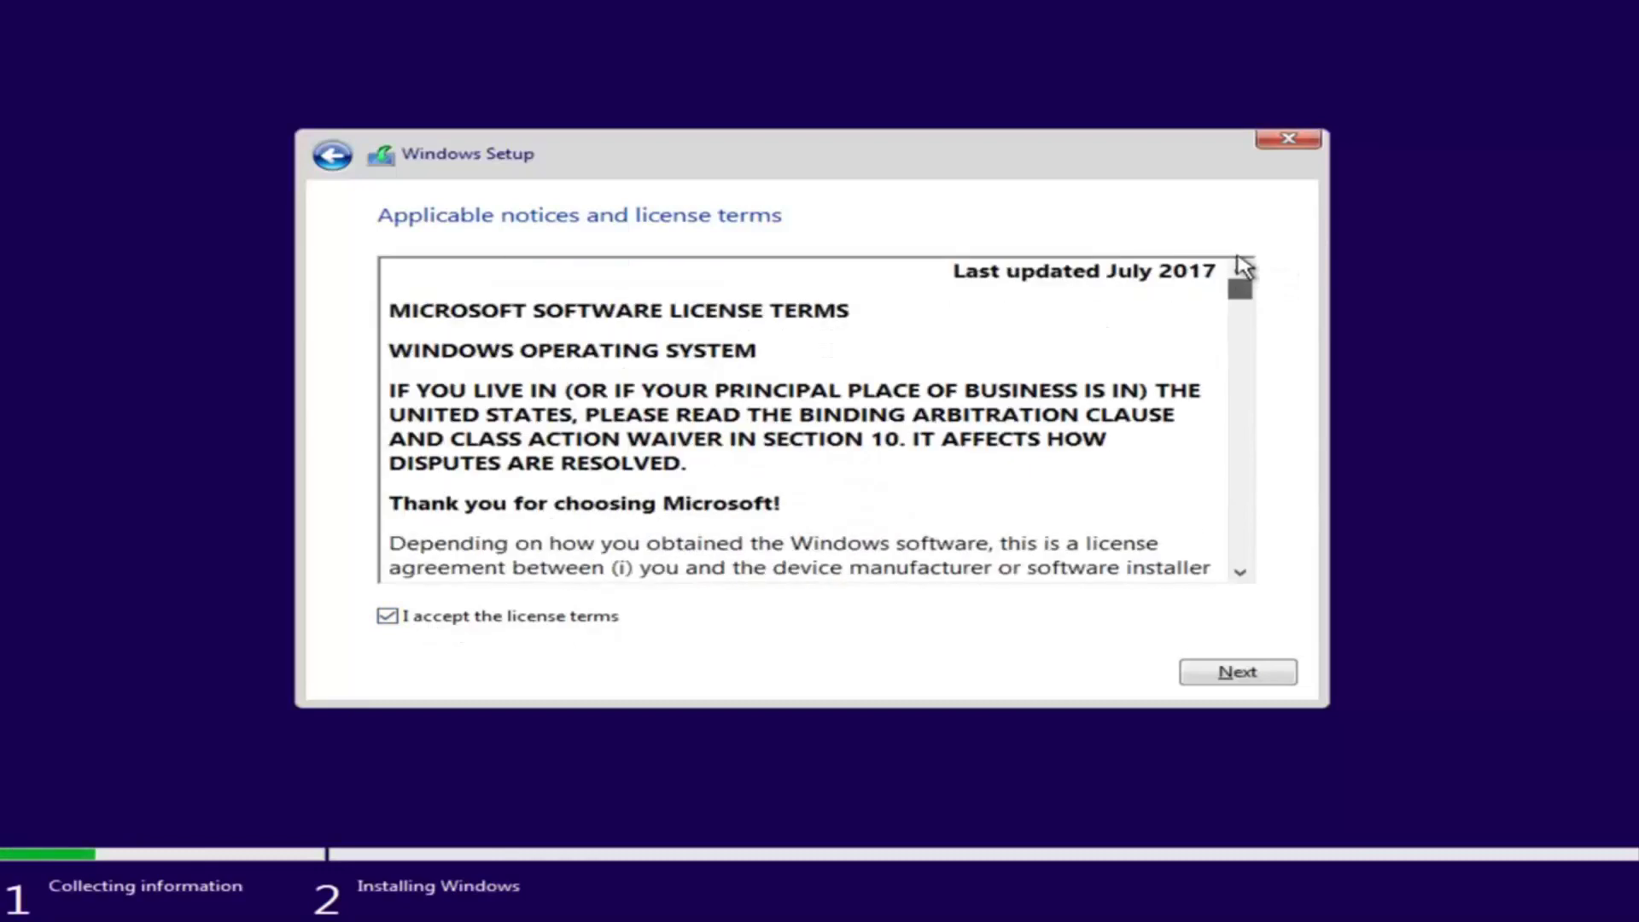
click(1232, 674)
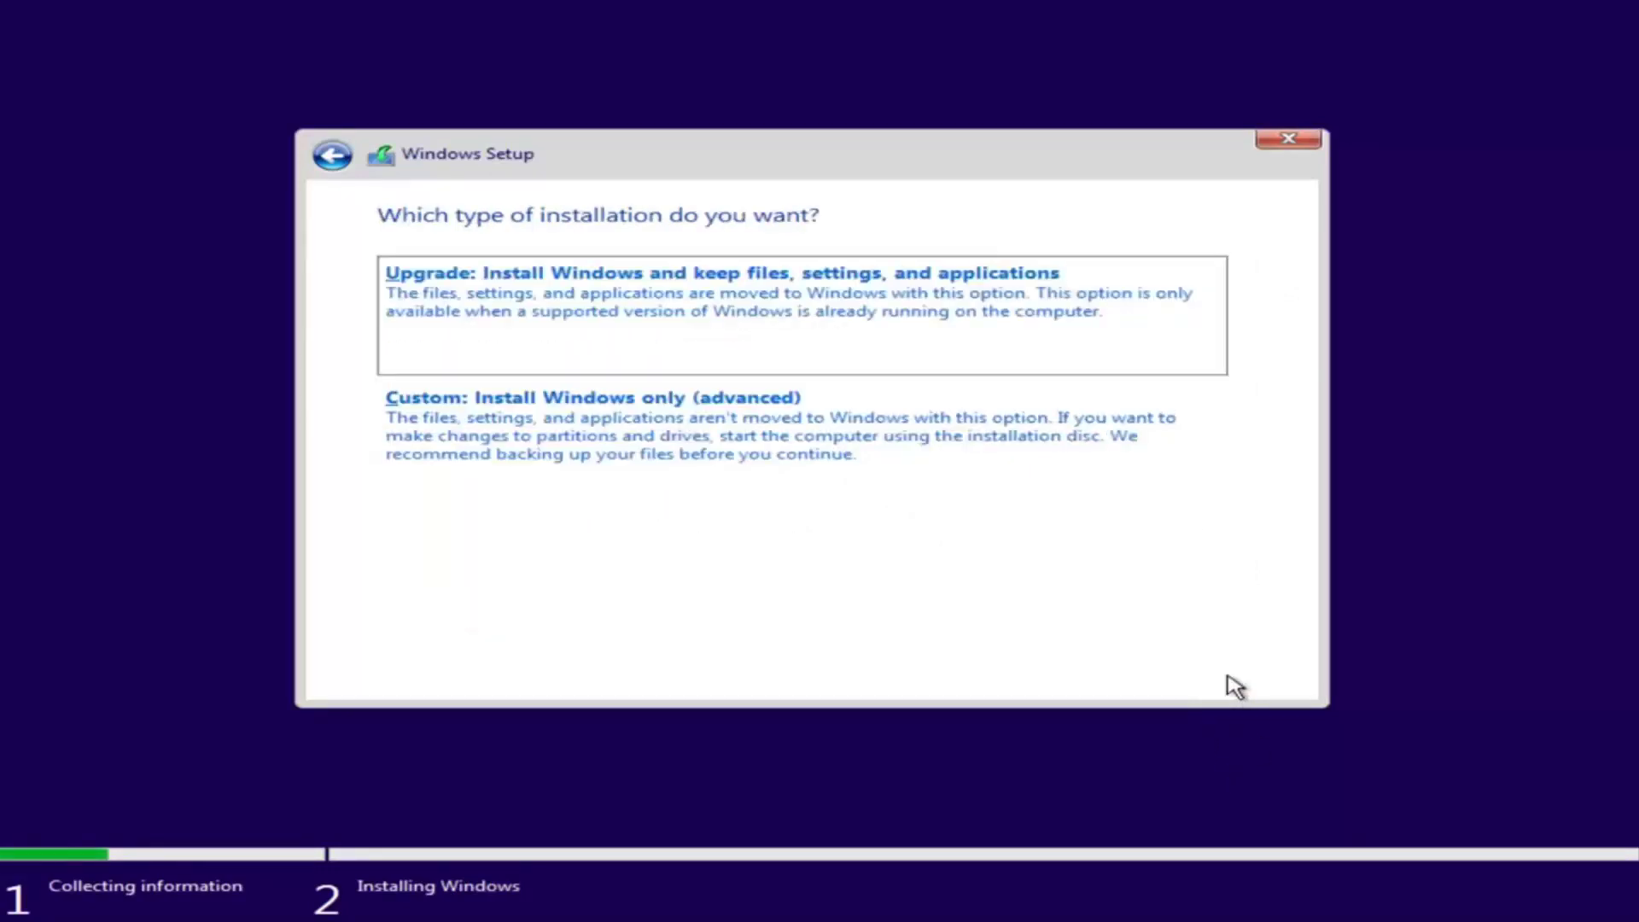
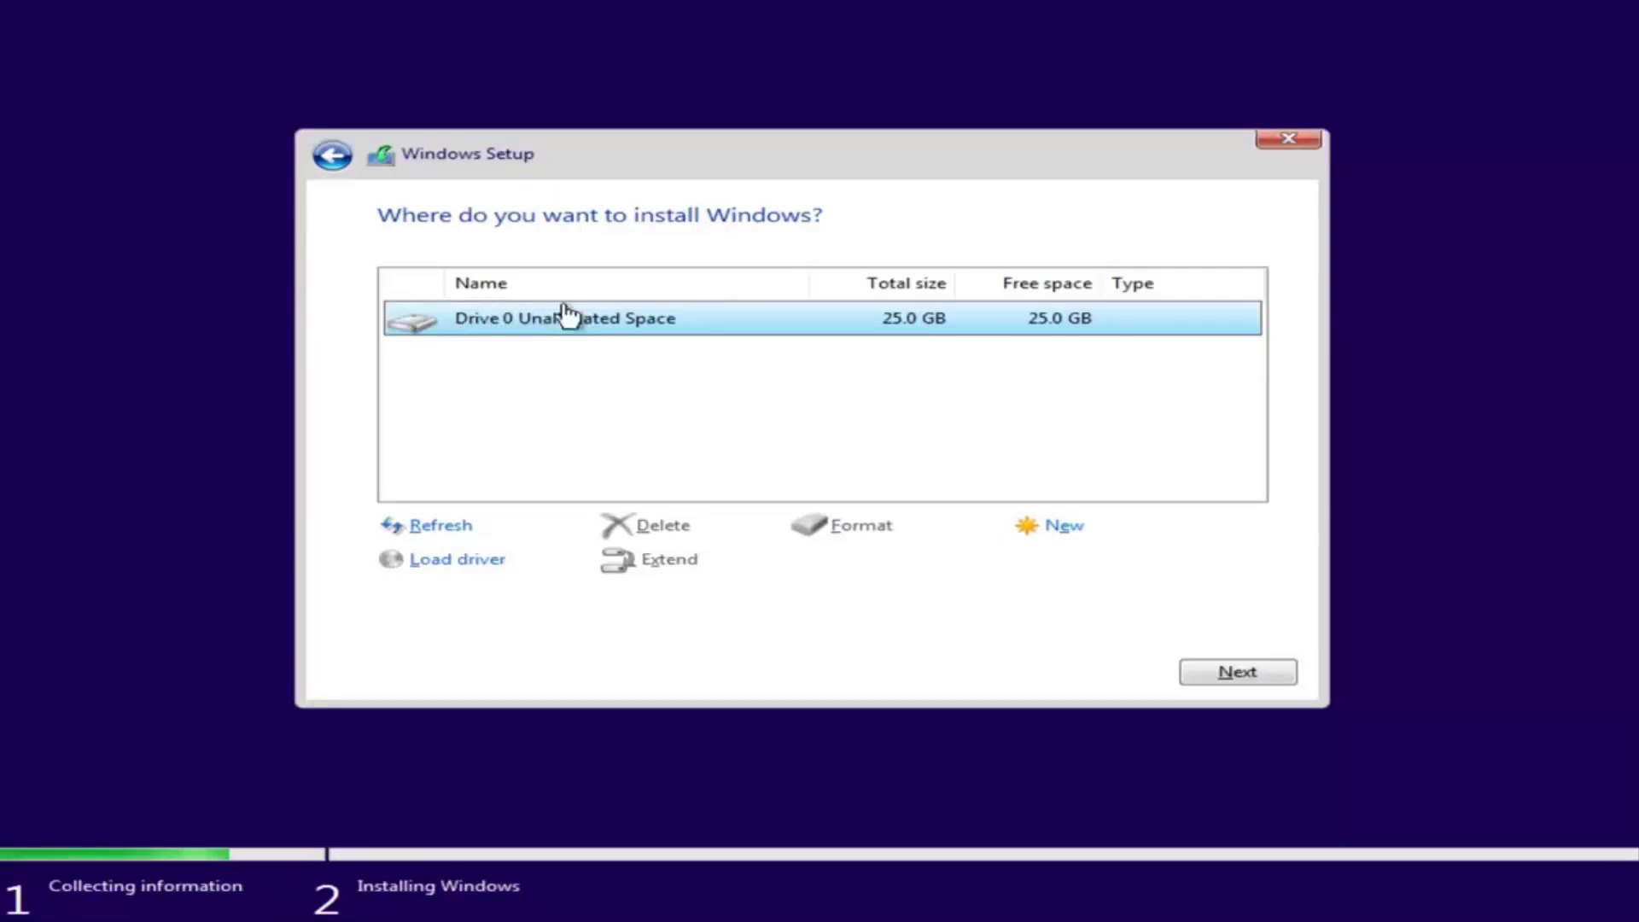
Step: Start the Windows installation on the unallocated drive and wait for the first-time setup Welcome screen
click(1229, 674)
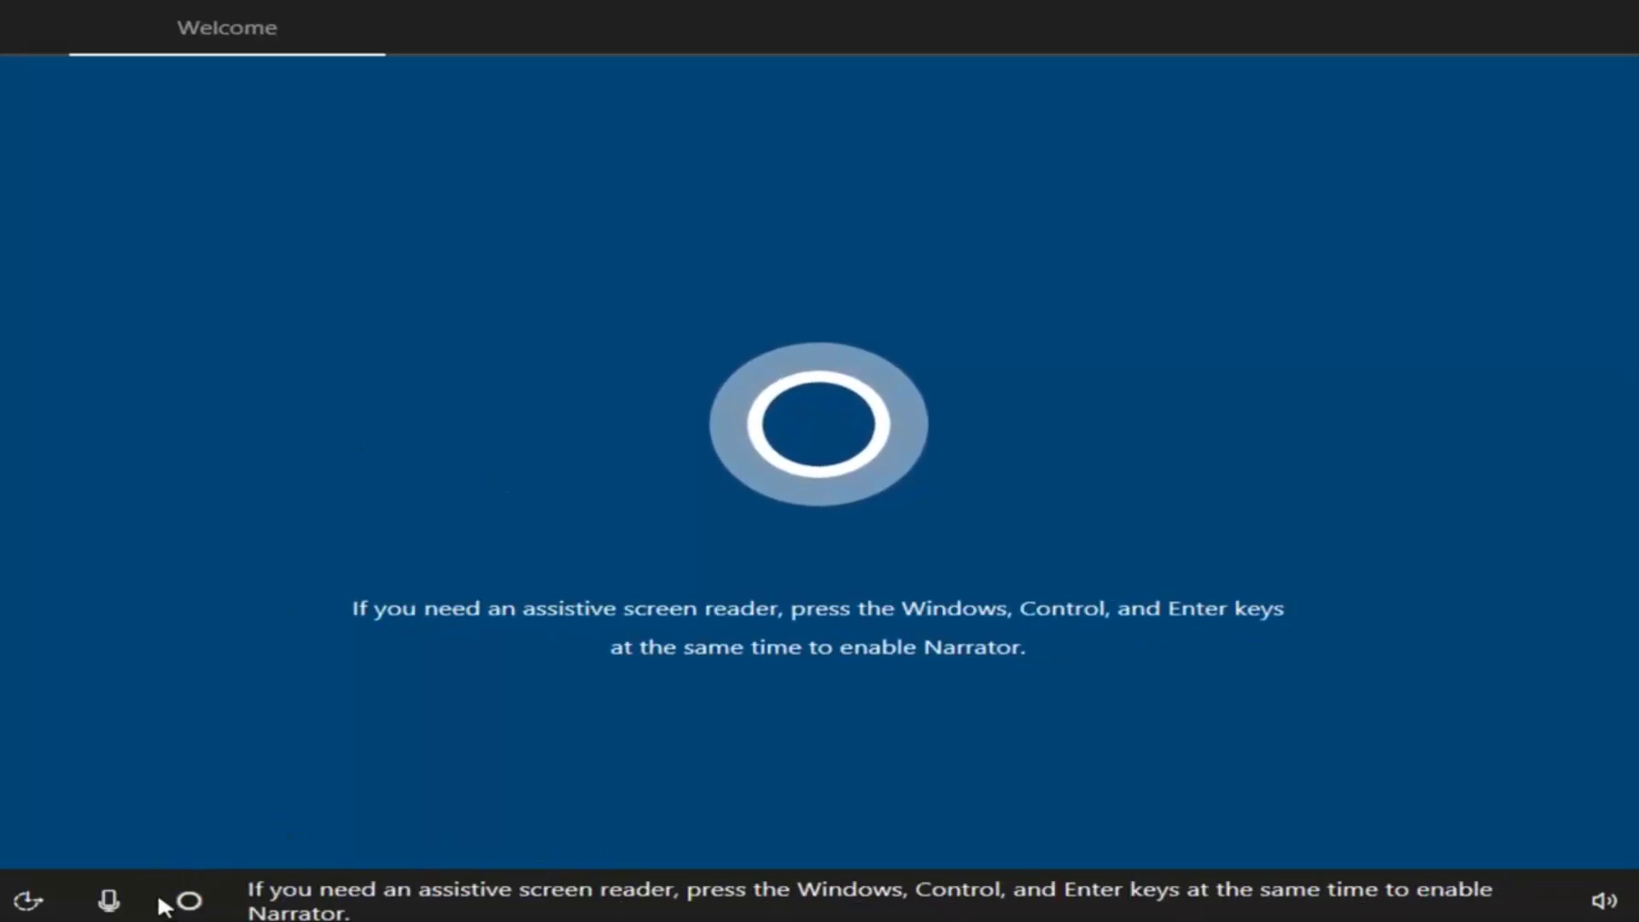
Step: Check the speaker volume, then let the Cortana intro finish until the region page appears
click(1588, 901)
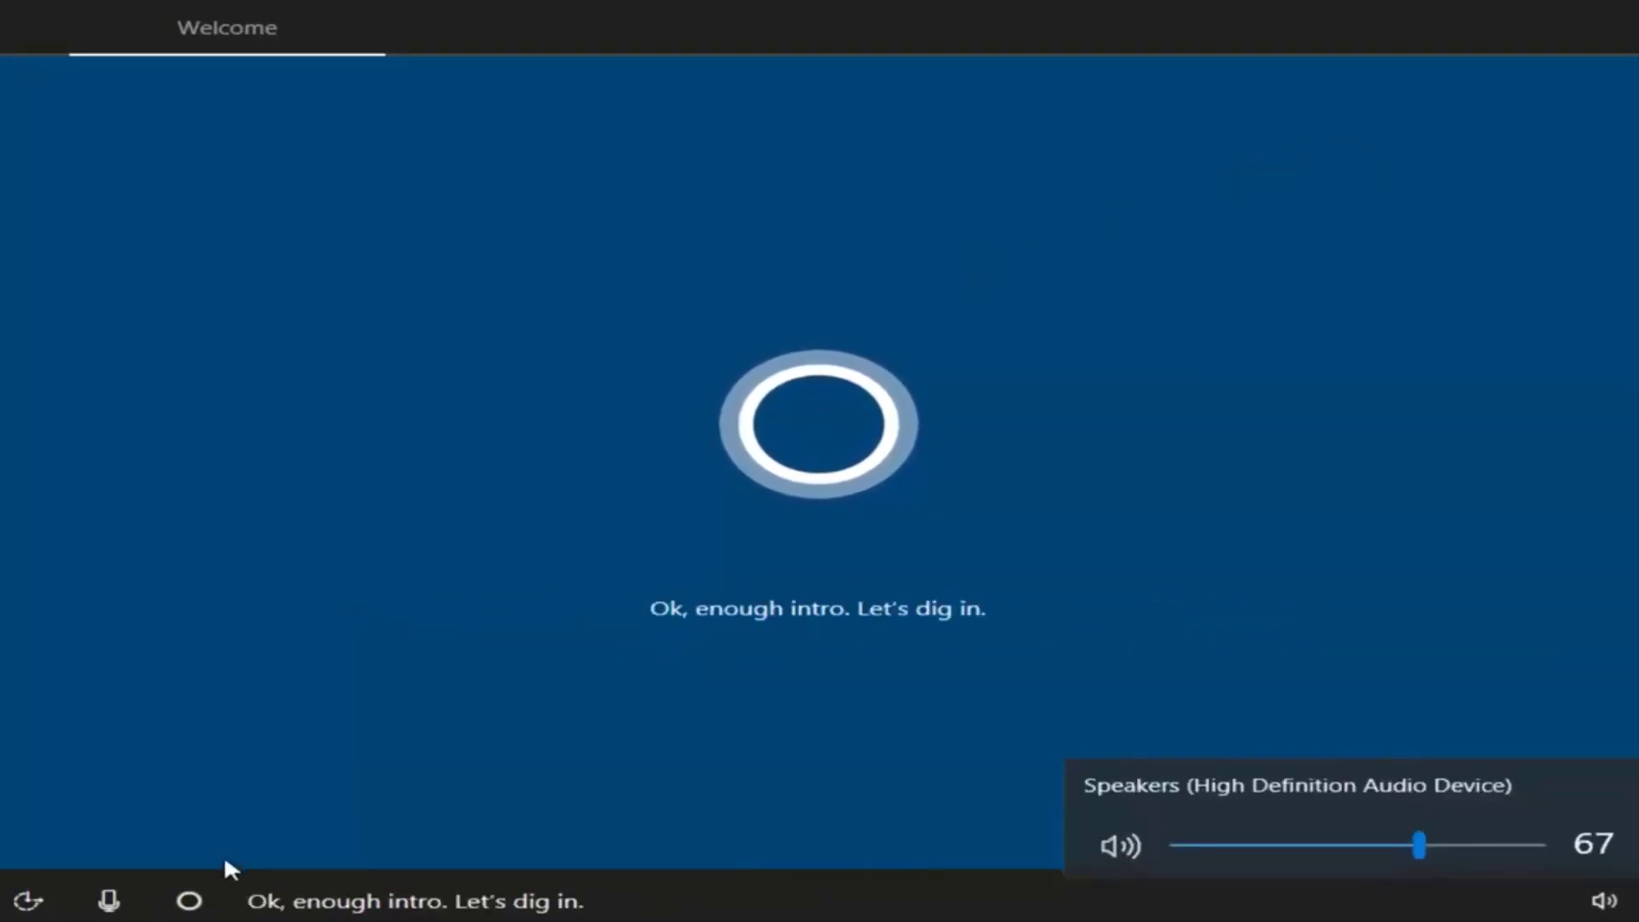
click(995, 607)
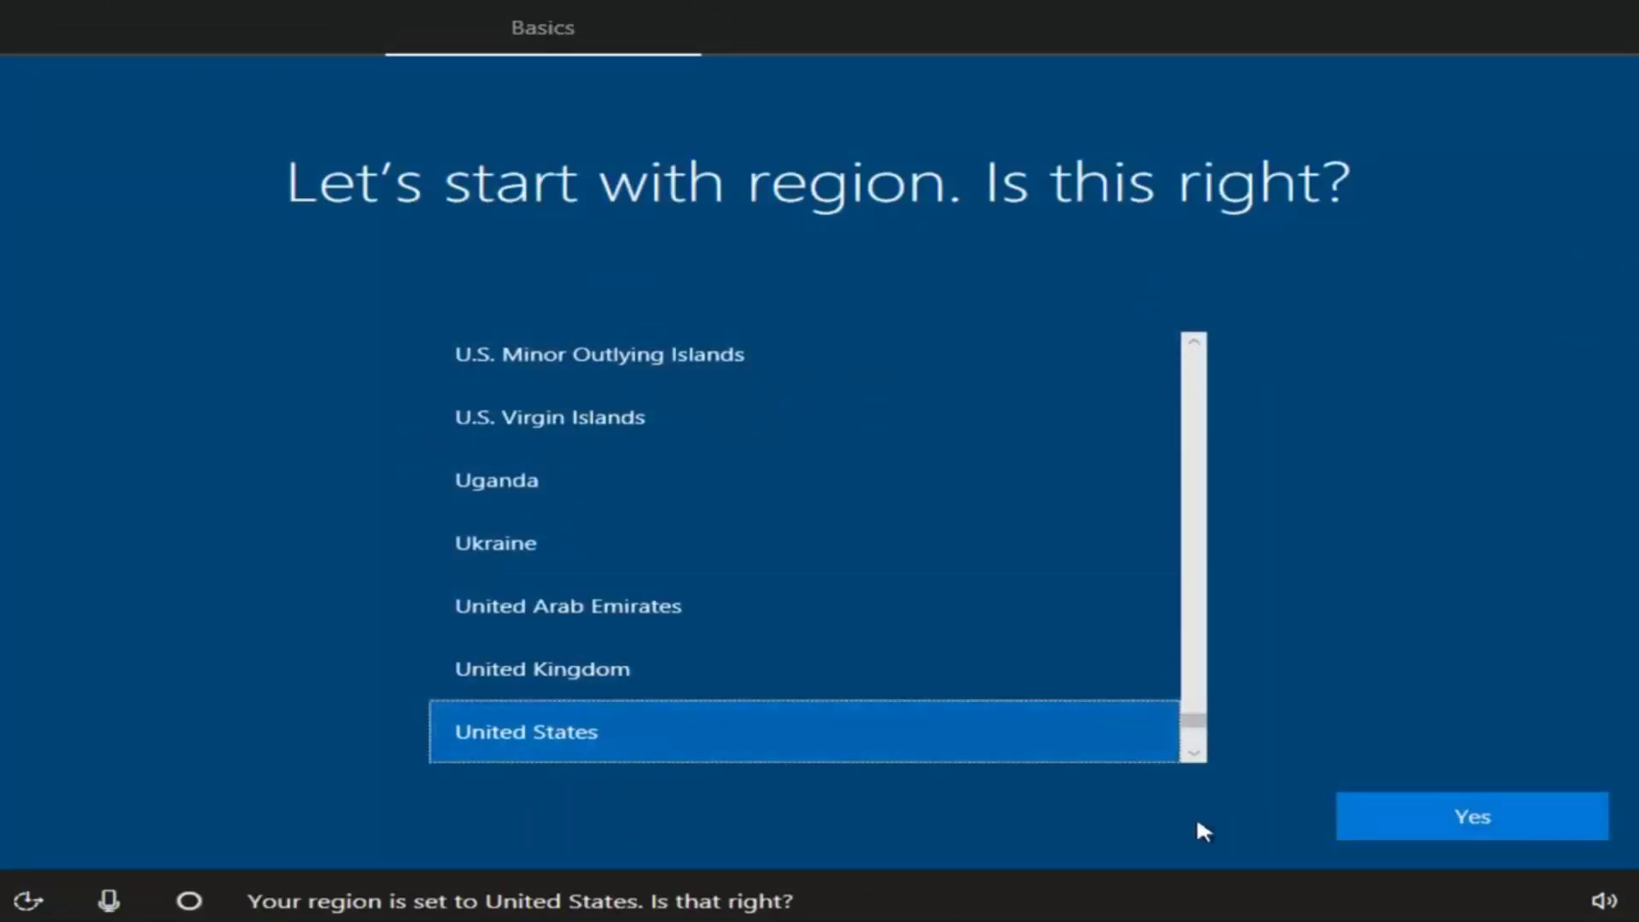
Step: Accept United States as the region and US as the keyboard layout
click(1428, 820)
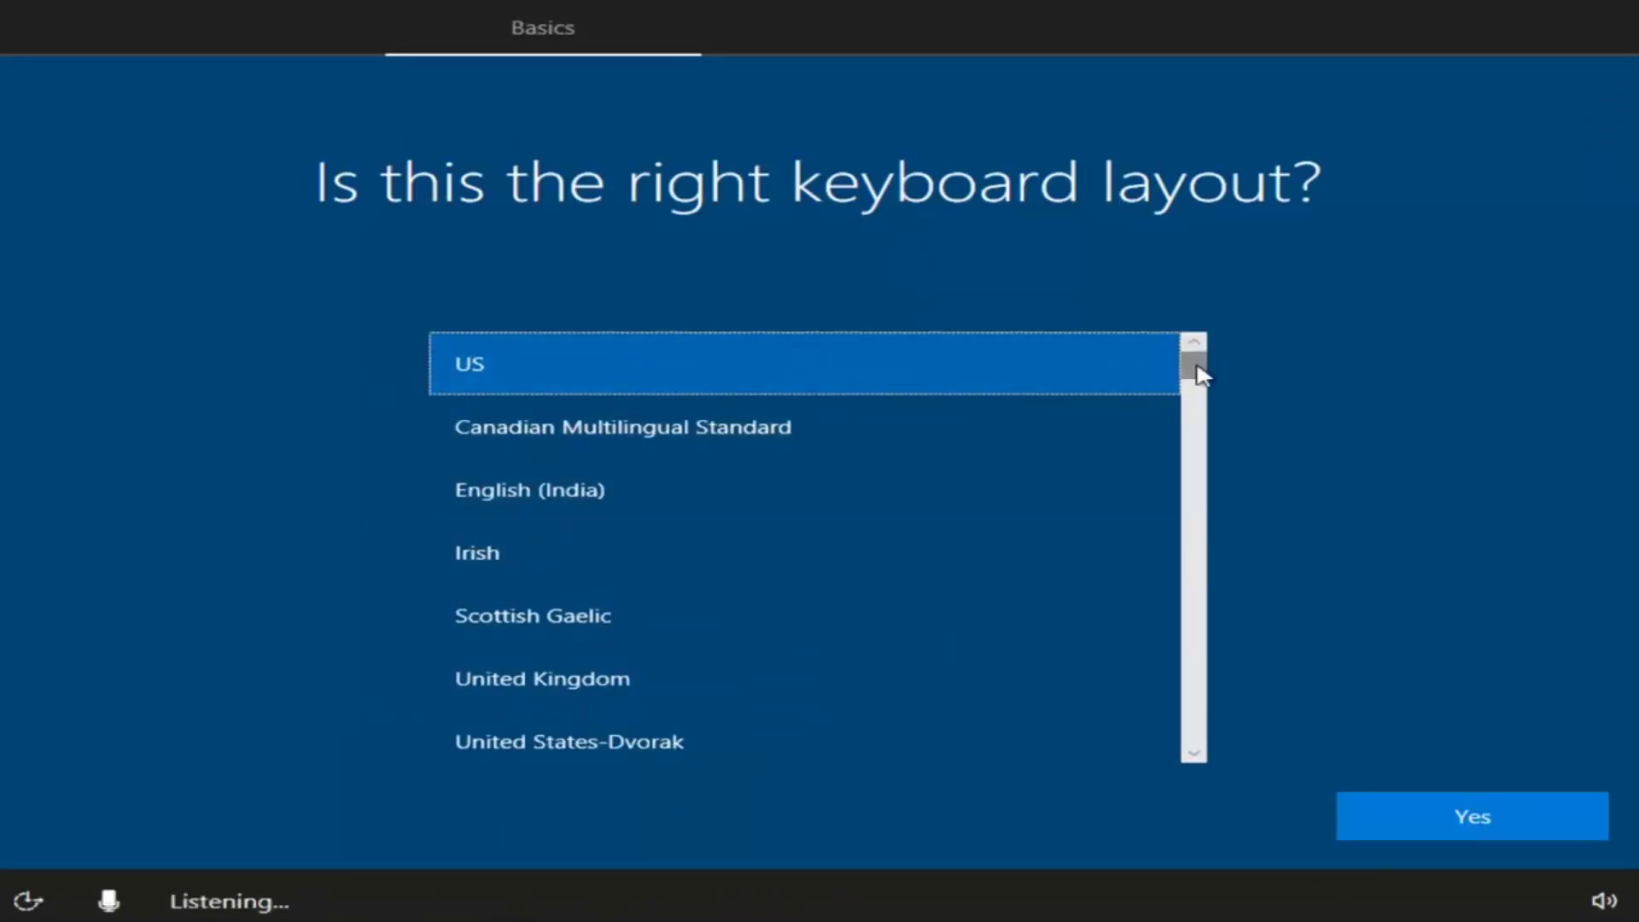
click(1440, 822)
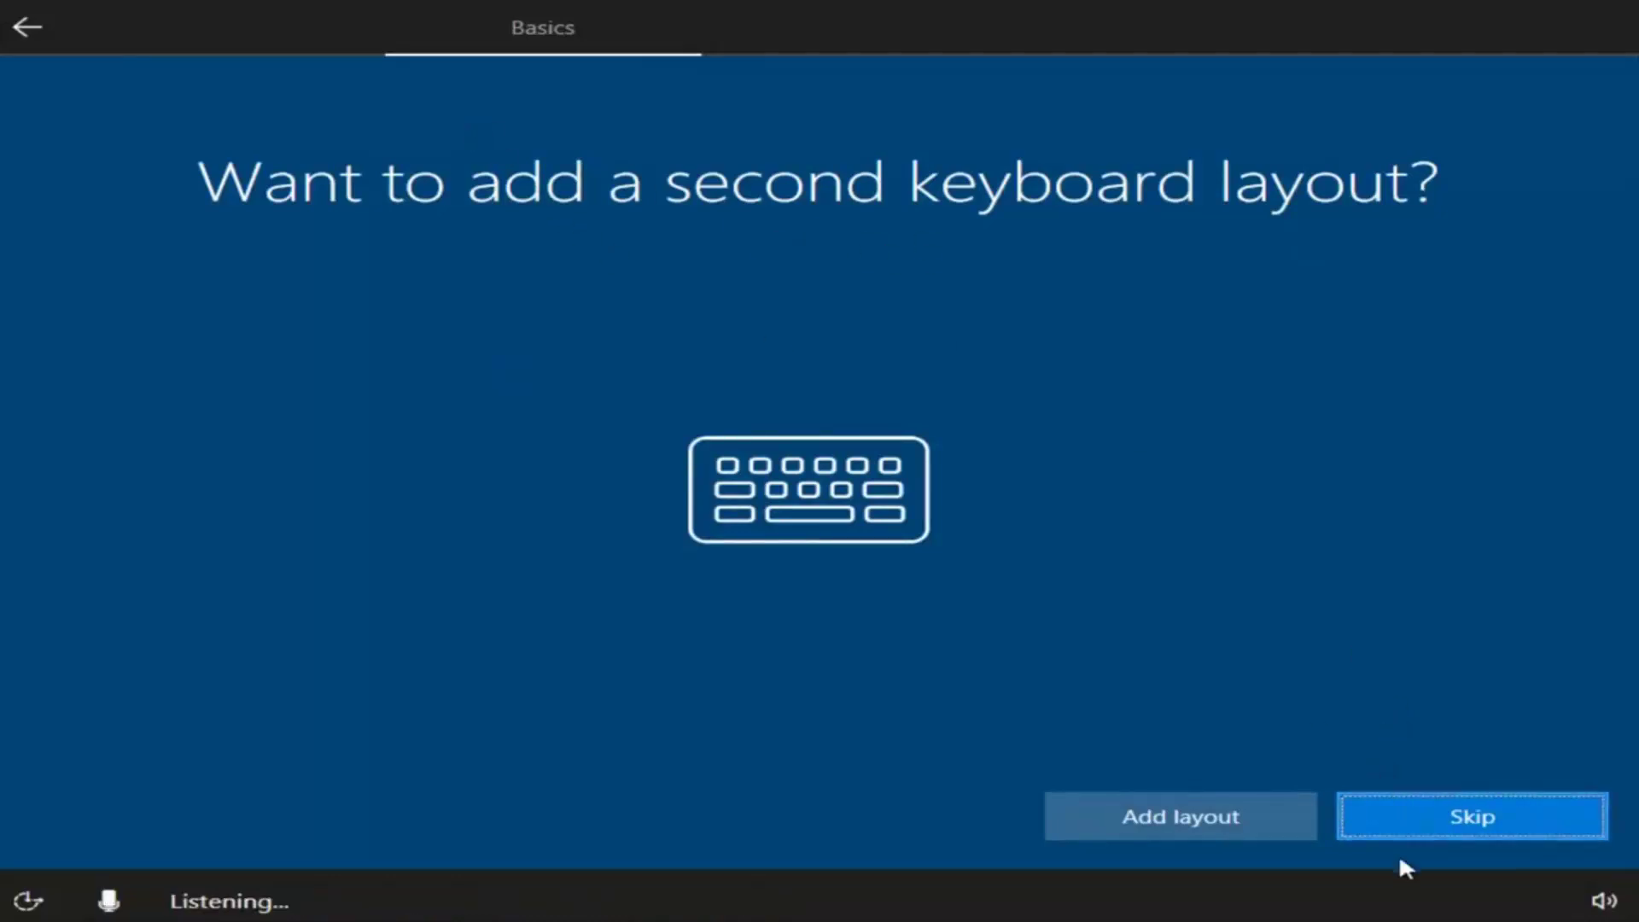
Step: Skip adding a second keyboard layout and wait for the Account stage
click(1470, 820)
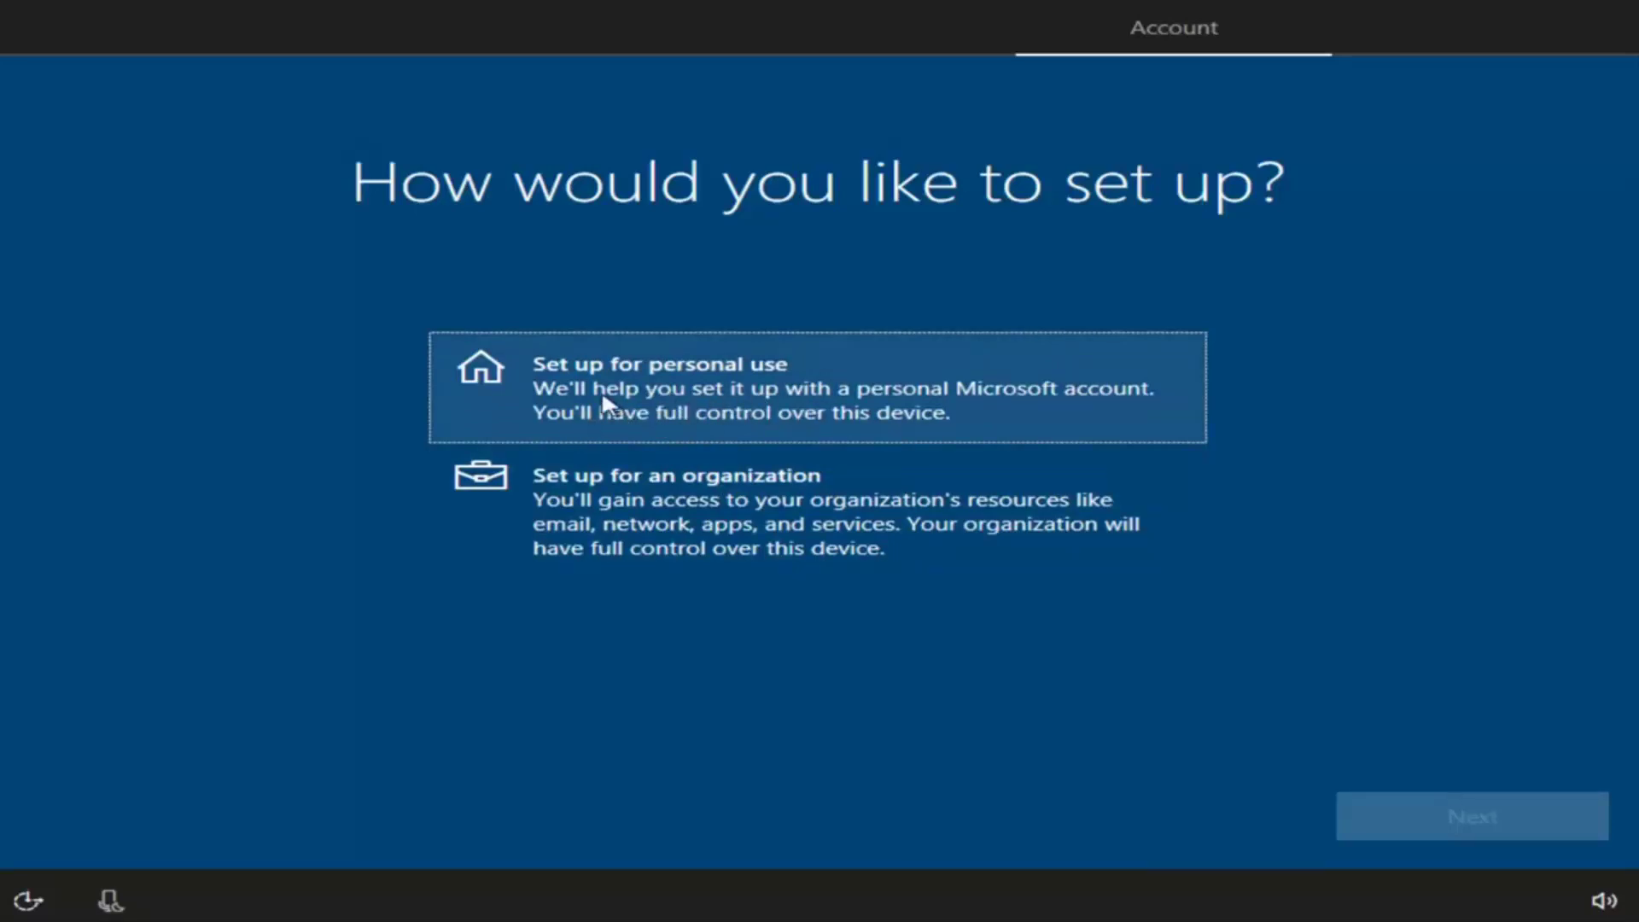
Step: Choose 'Set up for personal use' and continue to the Microsoft sign-in page
click(567, 402)
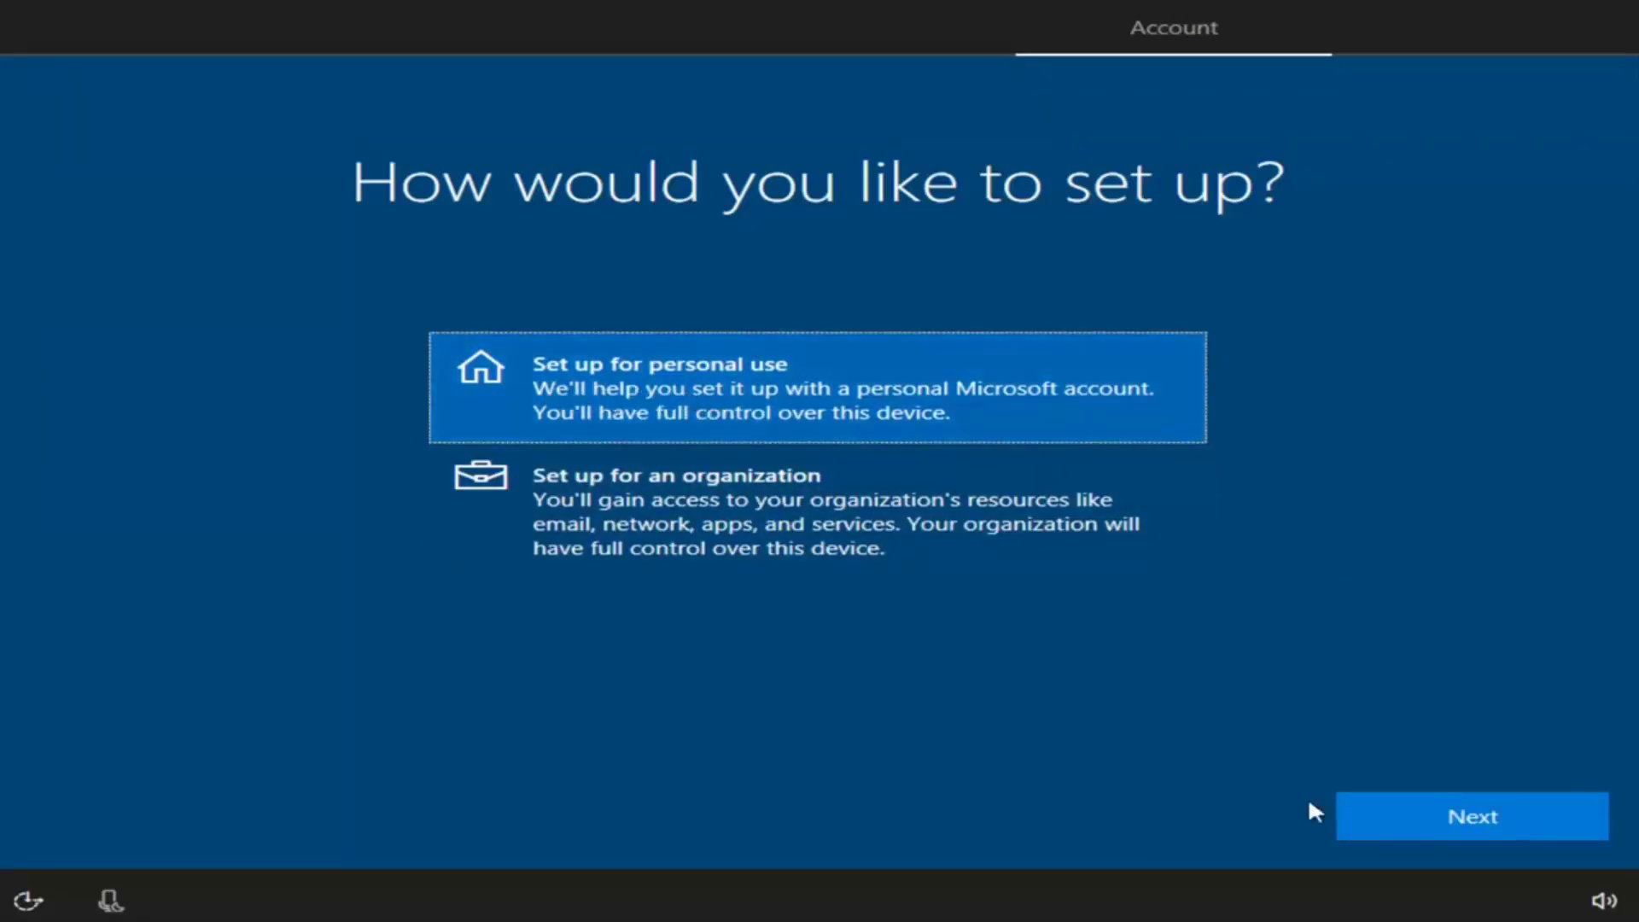
click(1417, 822)
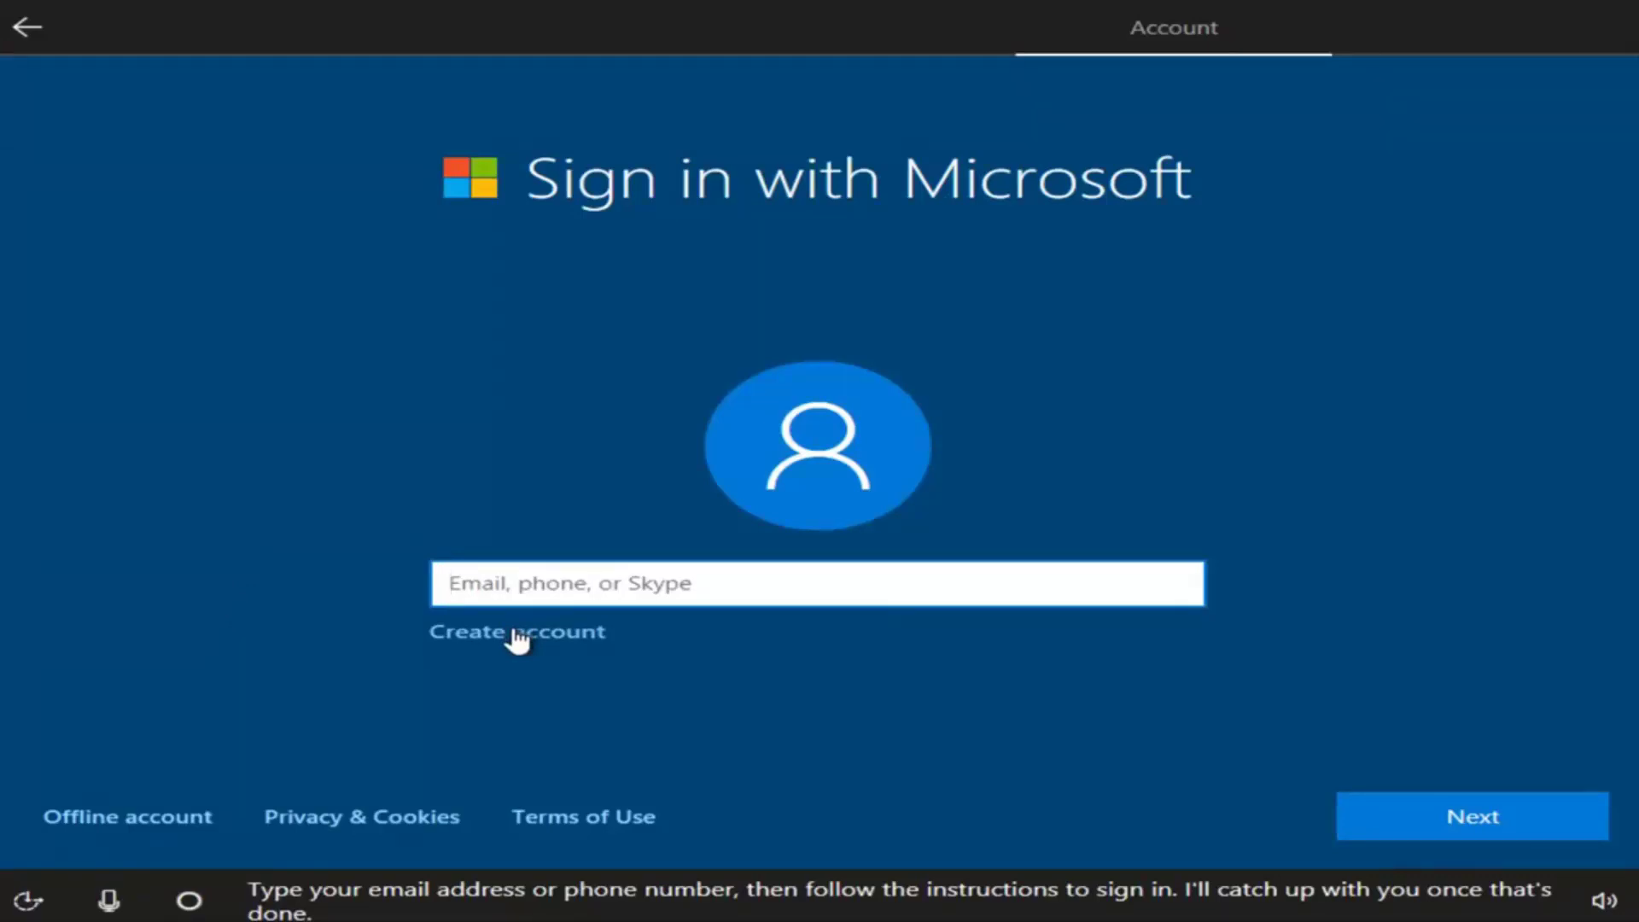
Step: Choose an offline account and decline the offer to sign in with Microsoft
click(101, 816)
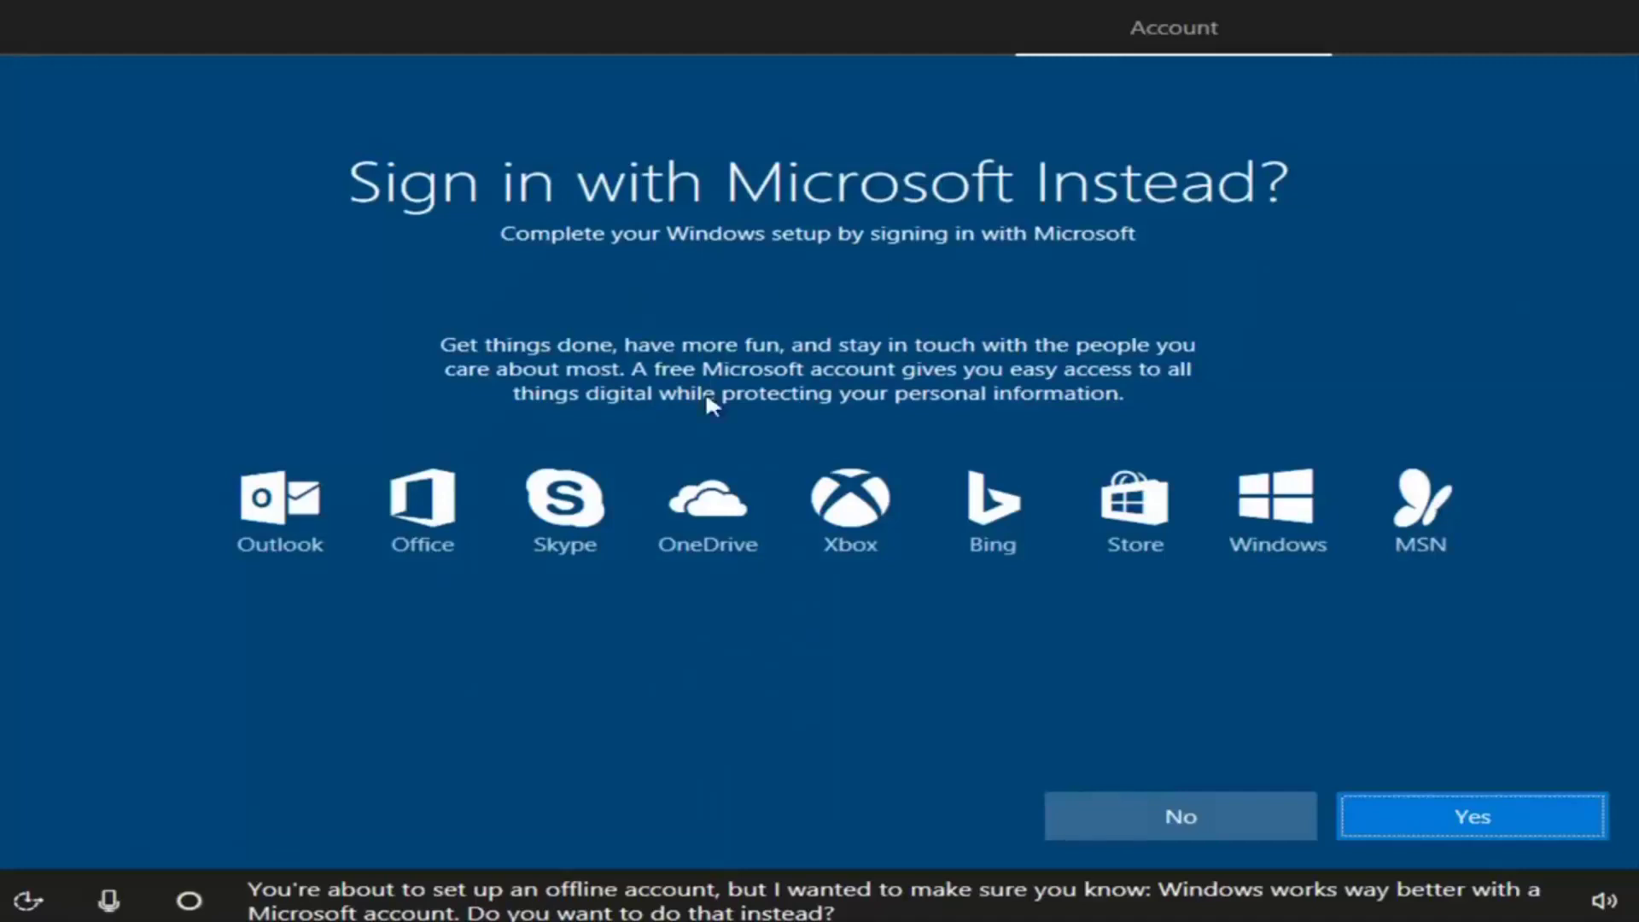
click(1137, 813)
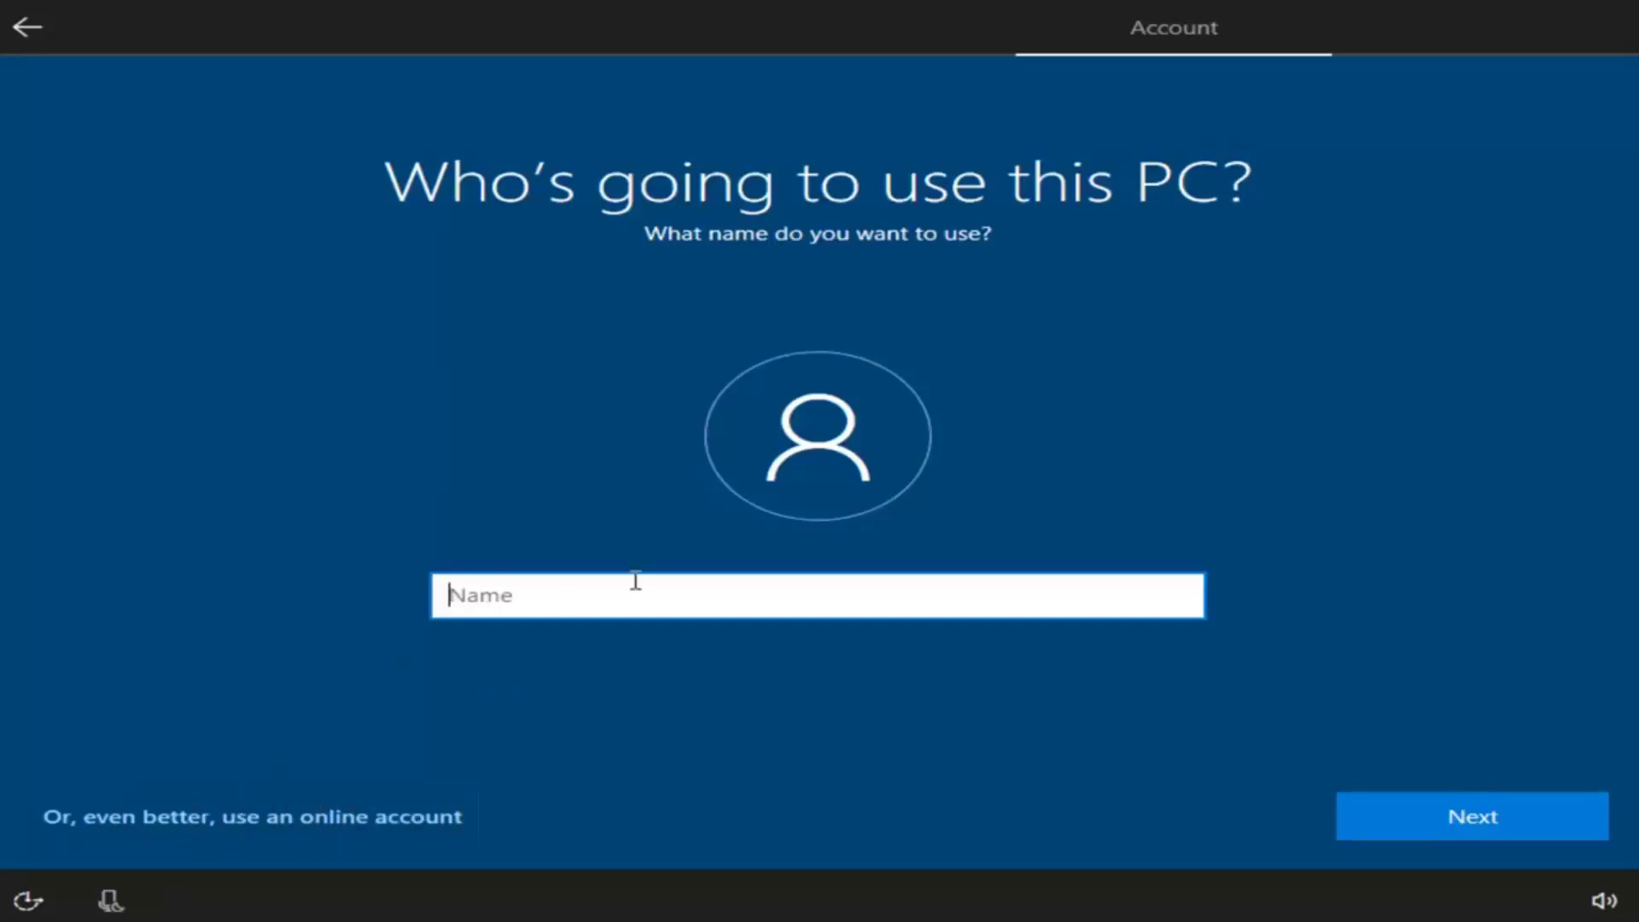
Step: Enter the local account user name and continue to password creation
text(Test)
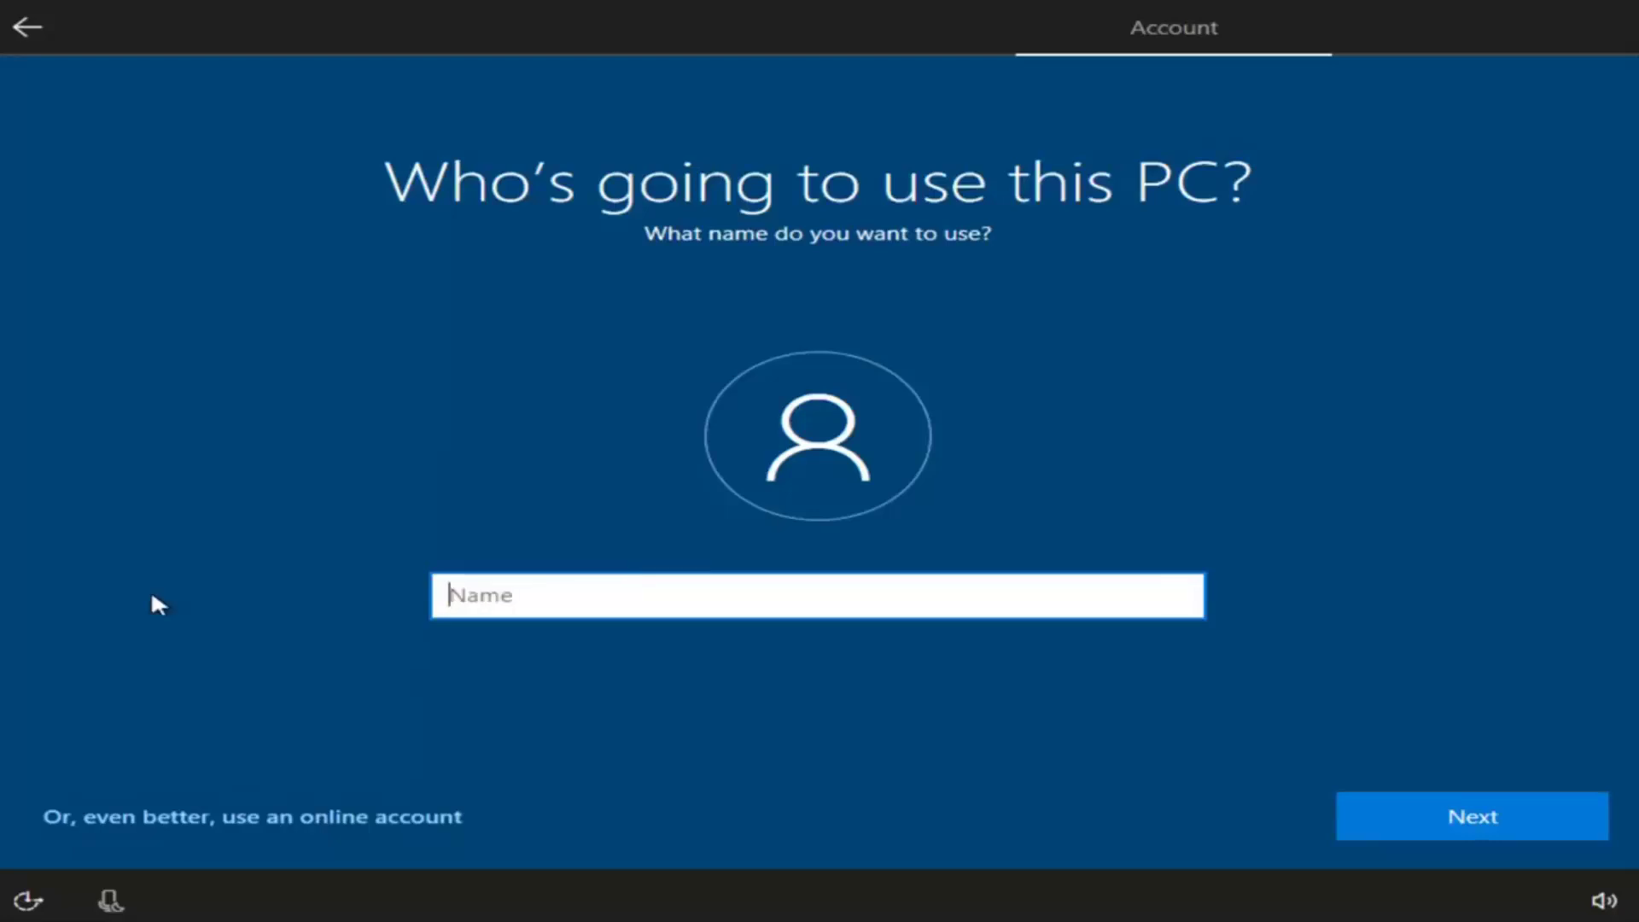
text(John Smith)
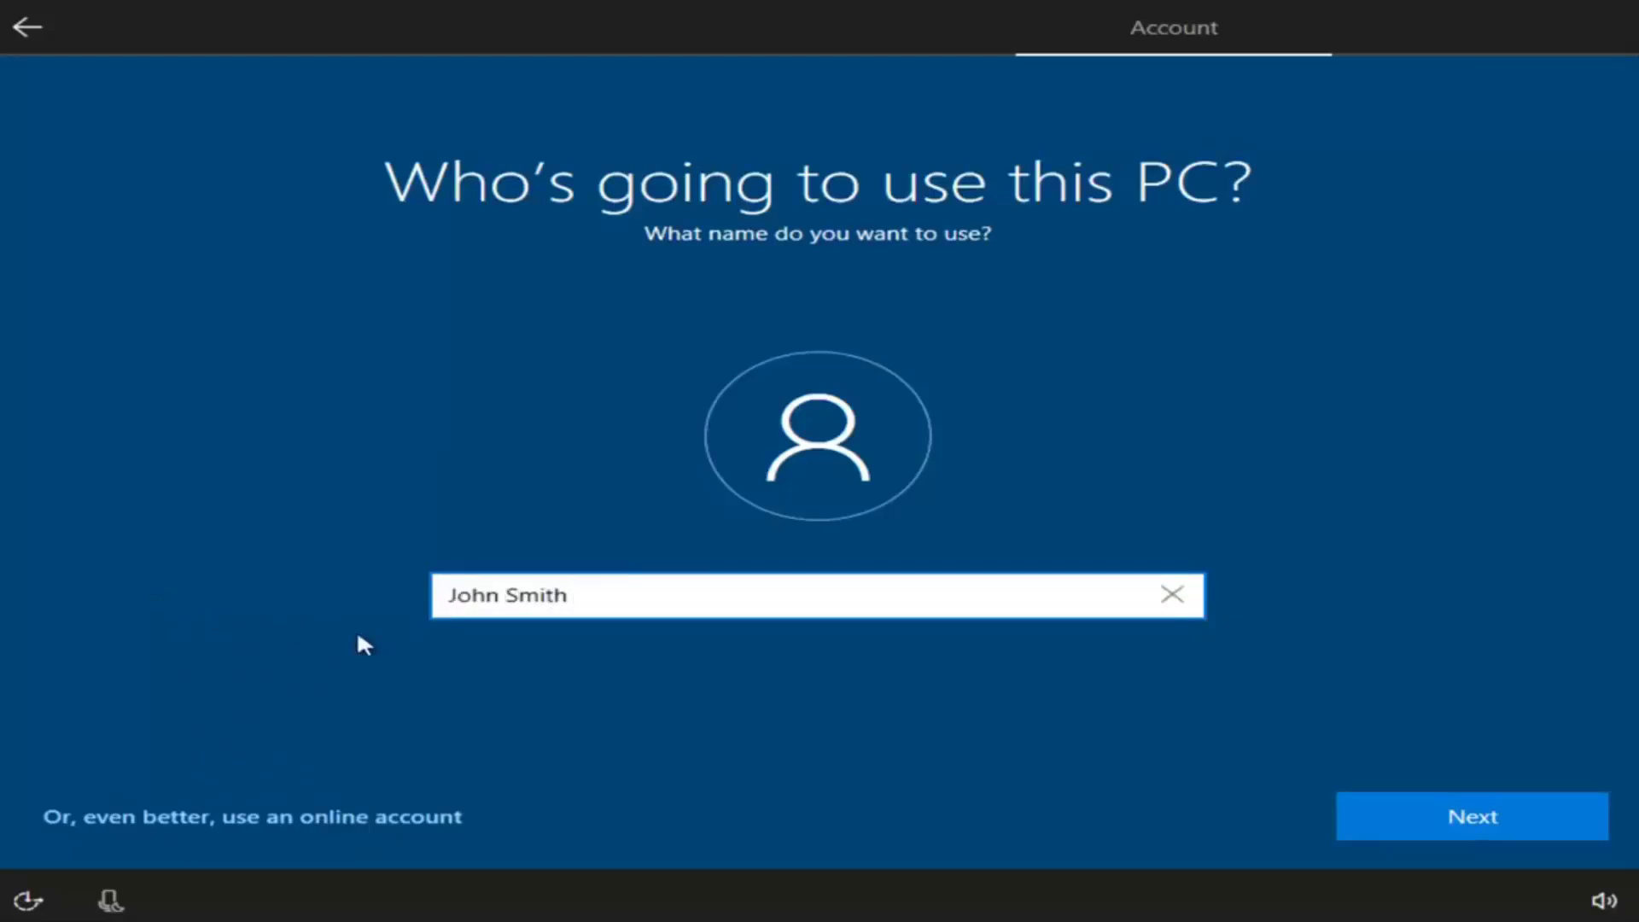
click(1401, 818)
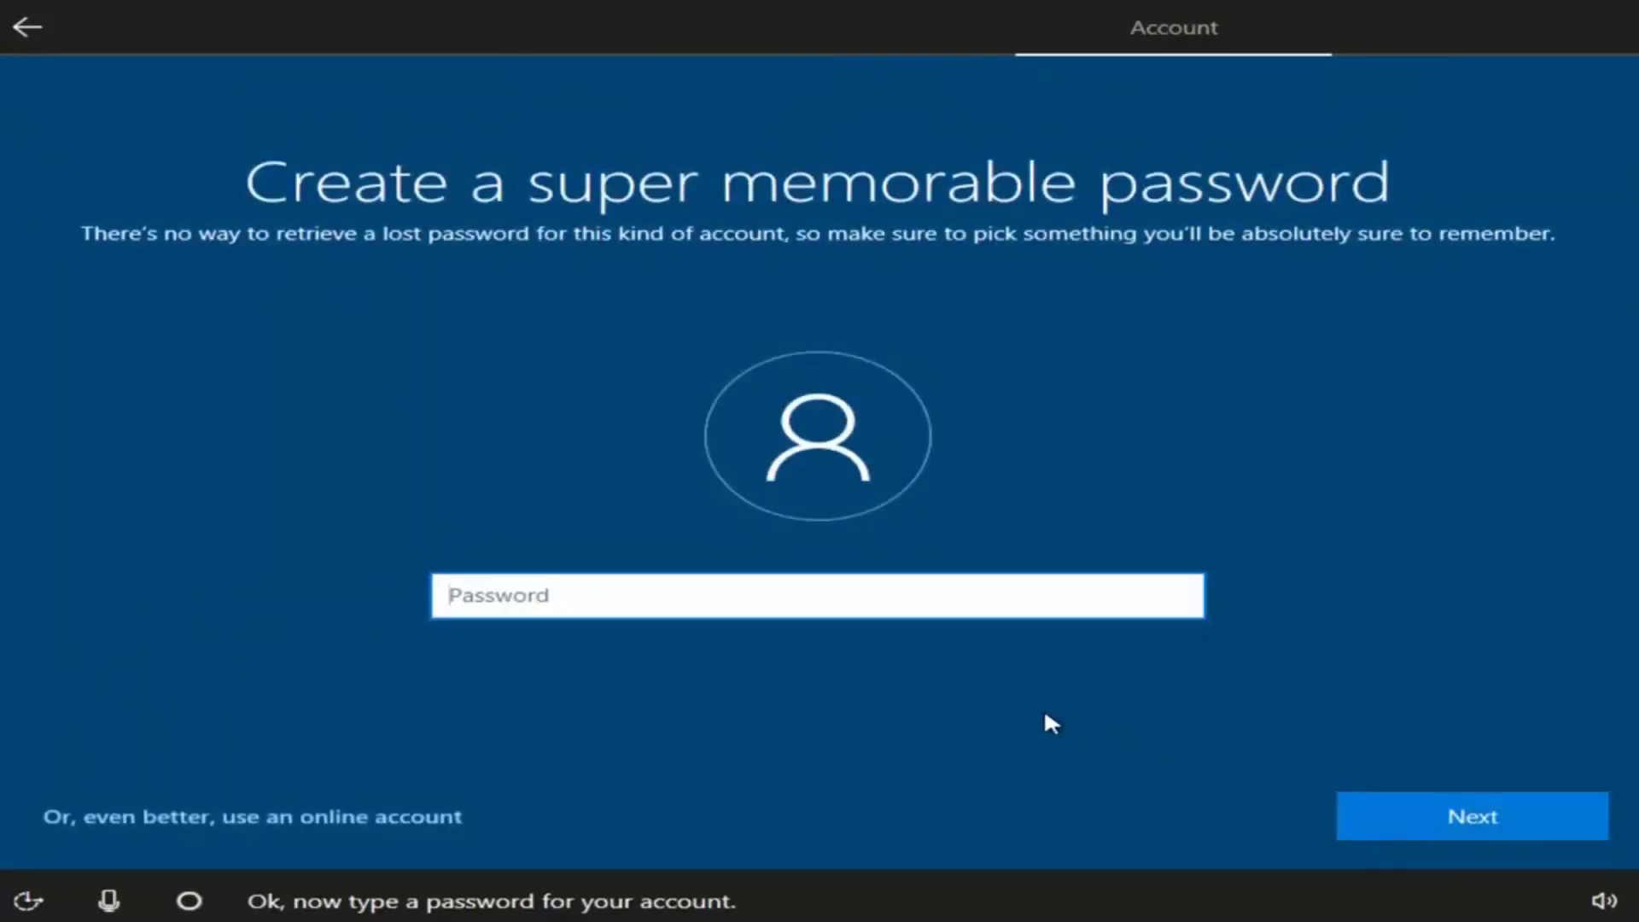
Step: Enter the local account password, retyping it over twice, and submit it
text(*********)
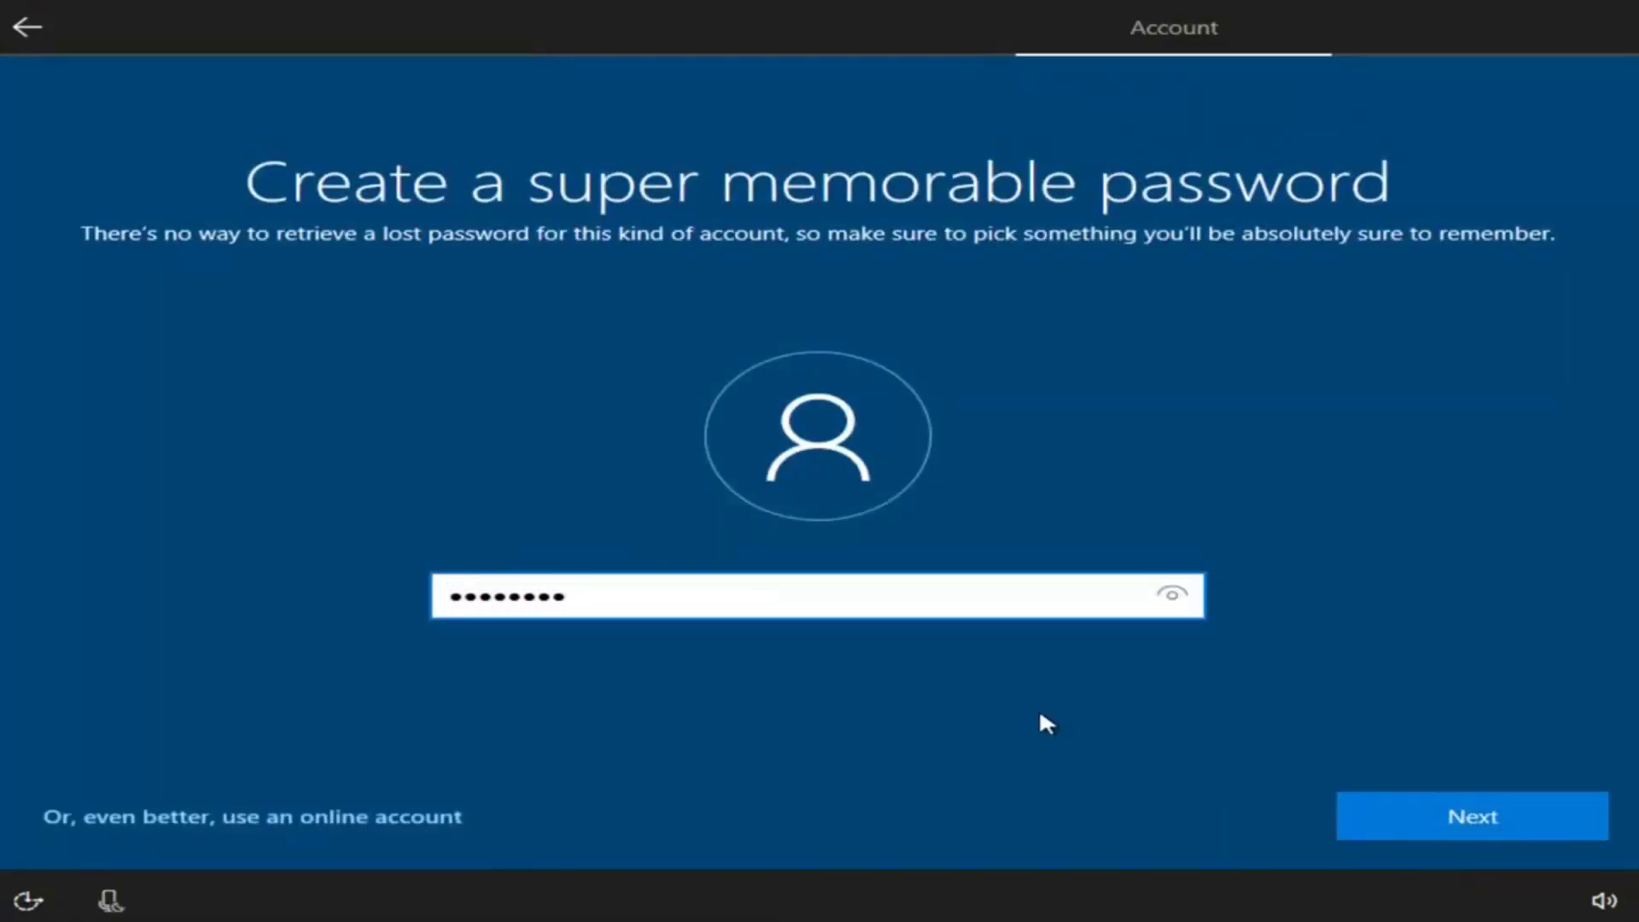
key(ctrl+a)
text(******)
key(ctrl+a)
text(*********)
click(1539, 823)
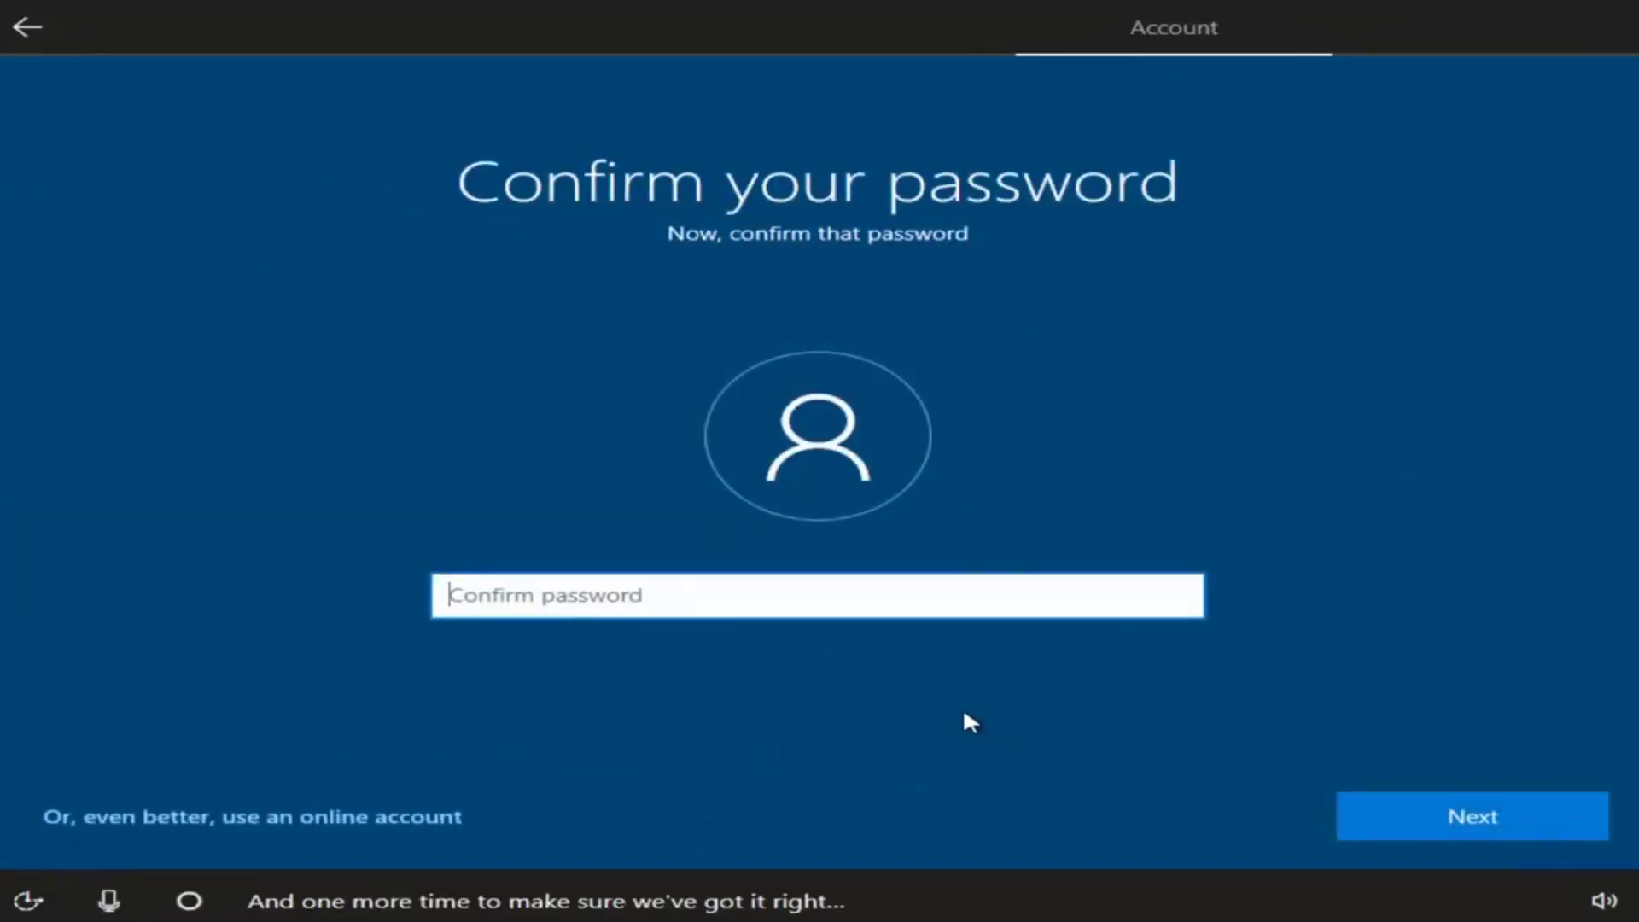
Step: Confirm the password and try 'password' as the password hint
text(*********)
click(1452, 822)
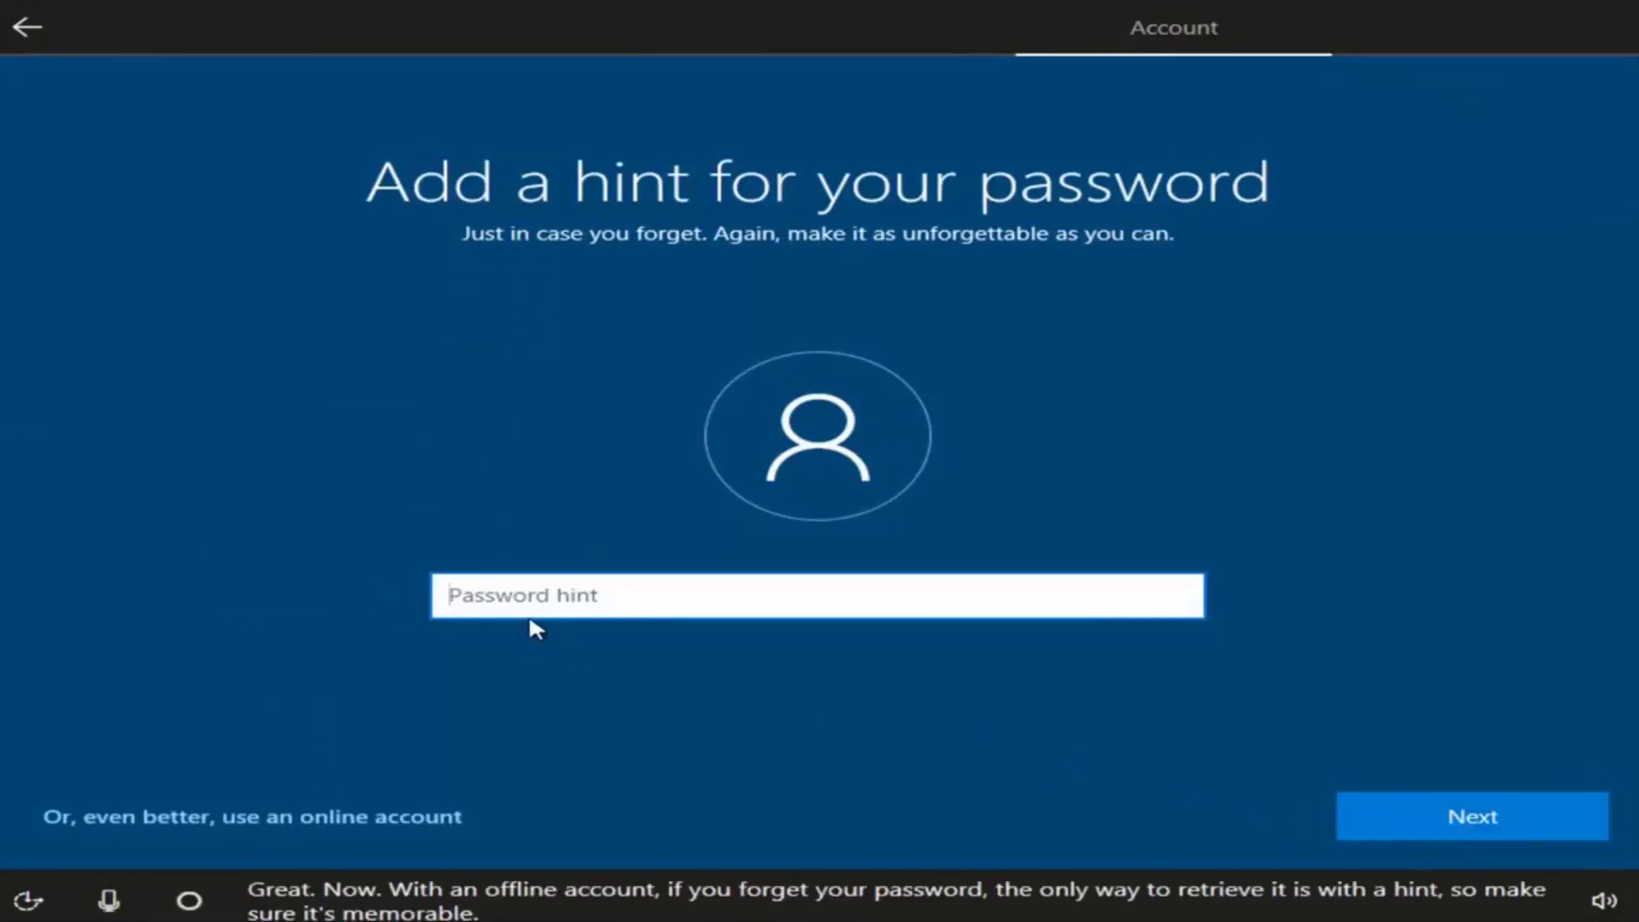
text(password)
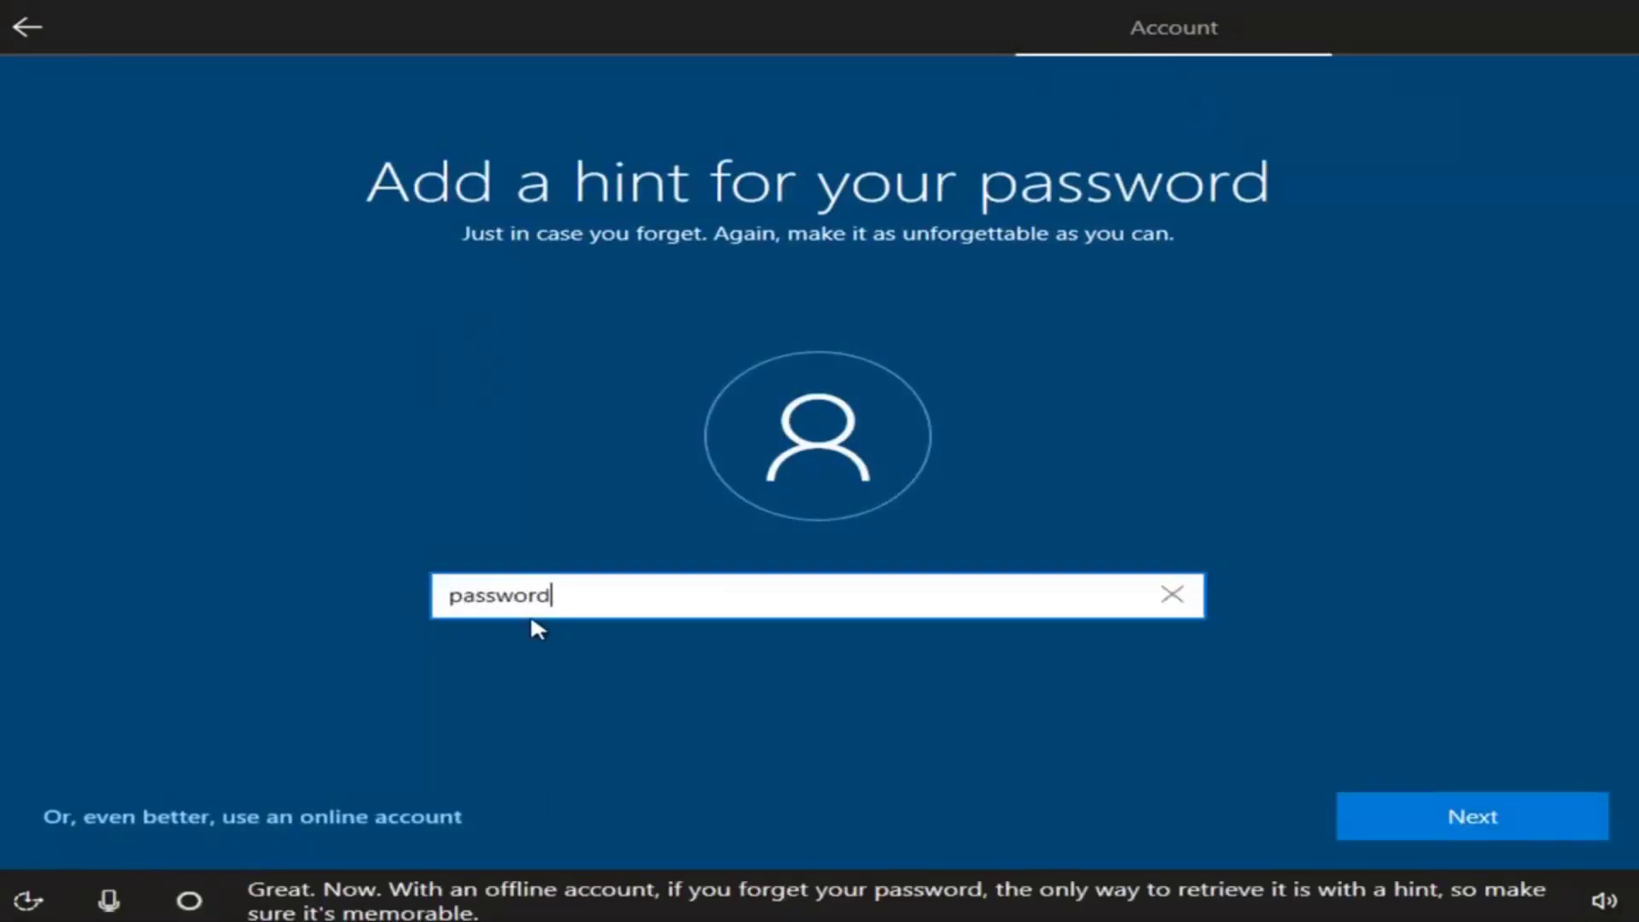
click(1430, 818)
Step: Revise the rejected hint until setup accepts it, ending with 'pass-word'
click(590, 632)
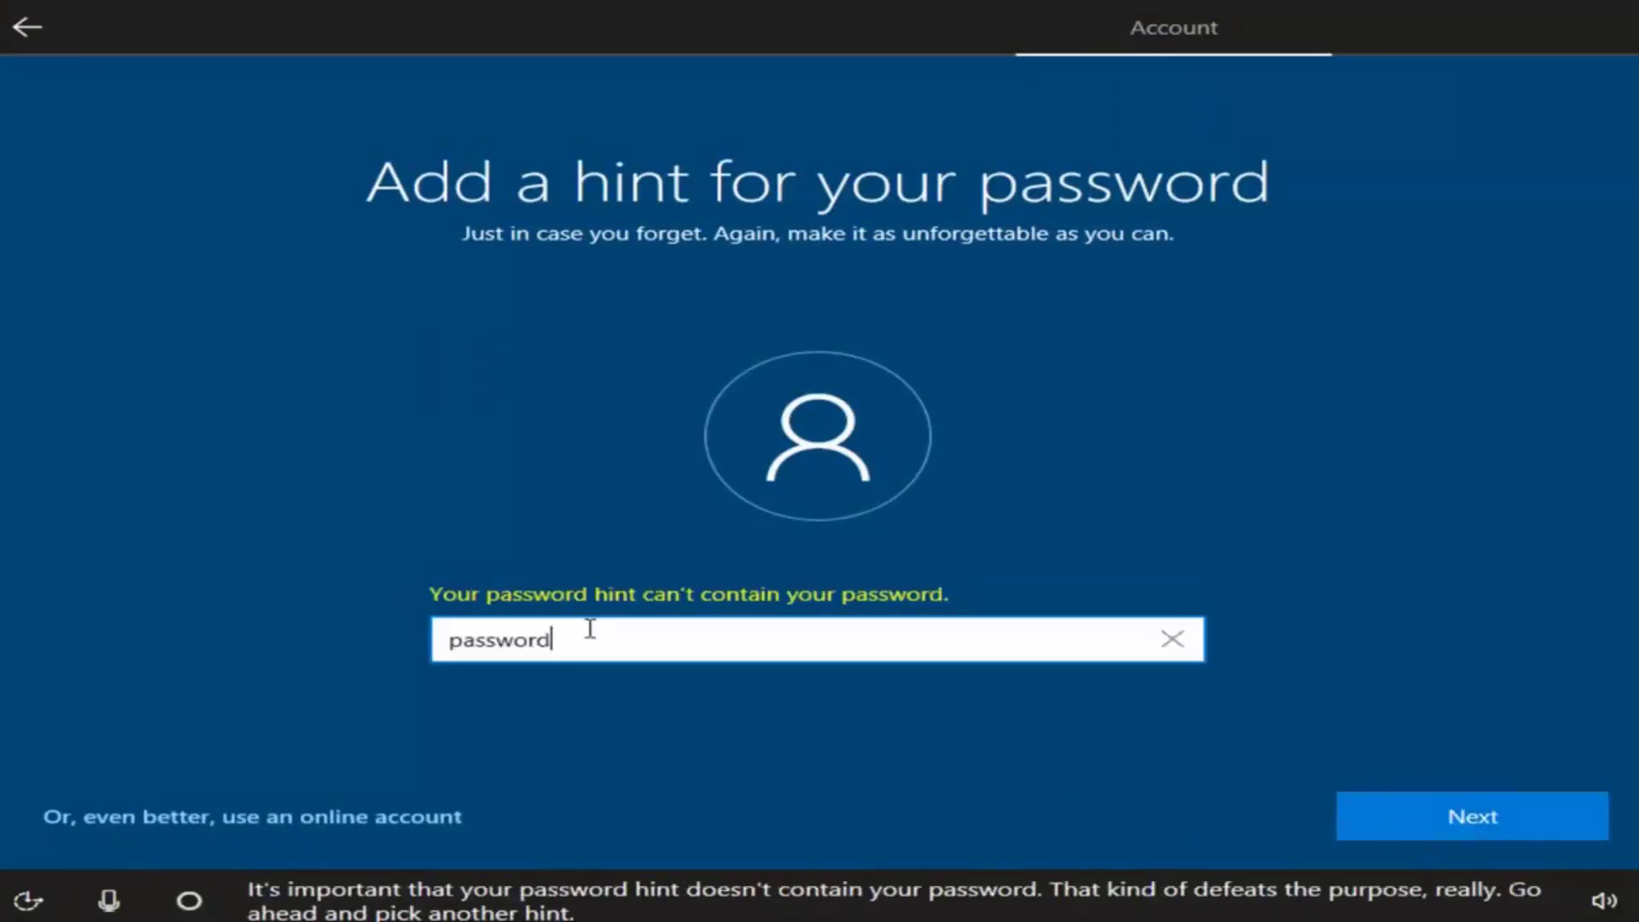
text(1)
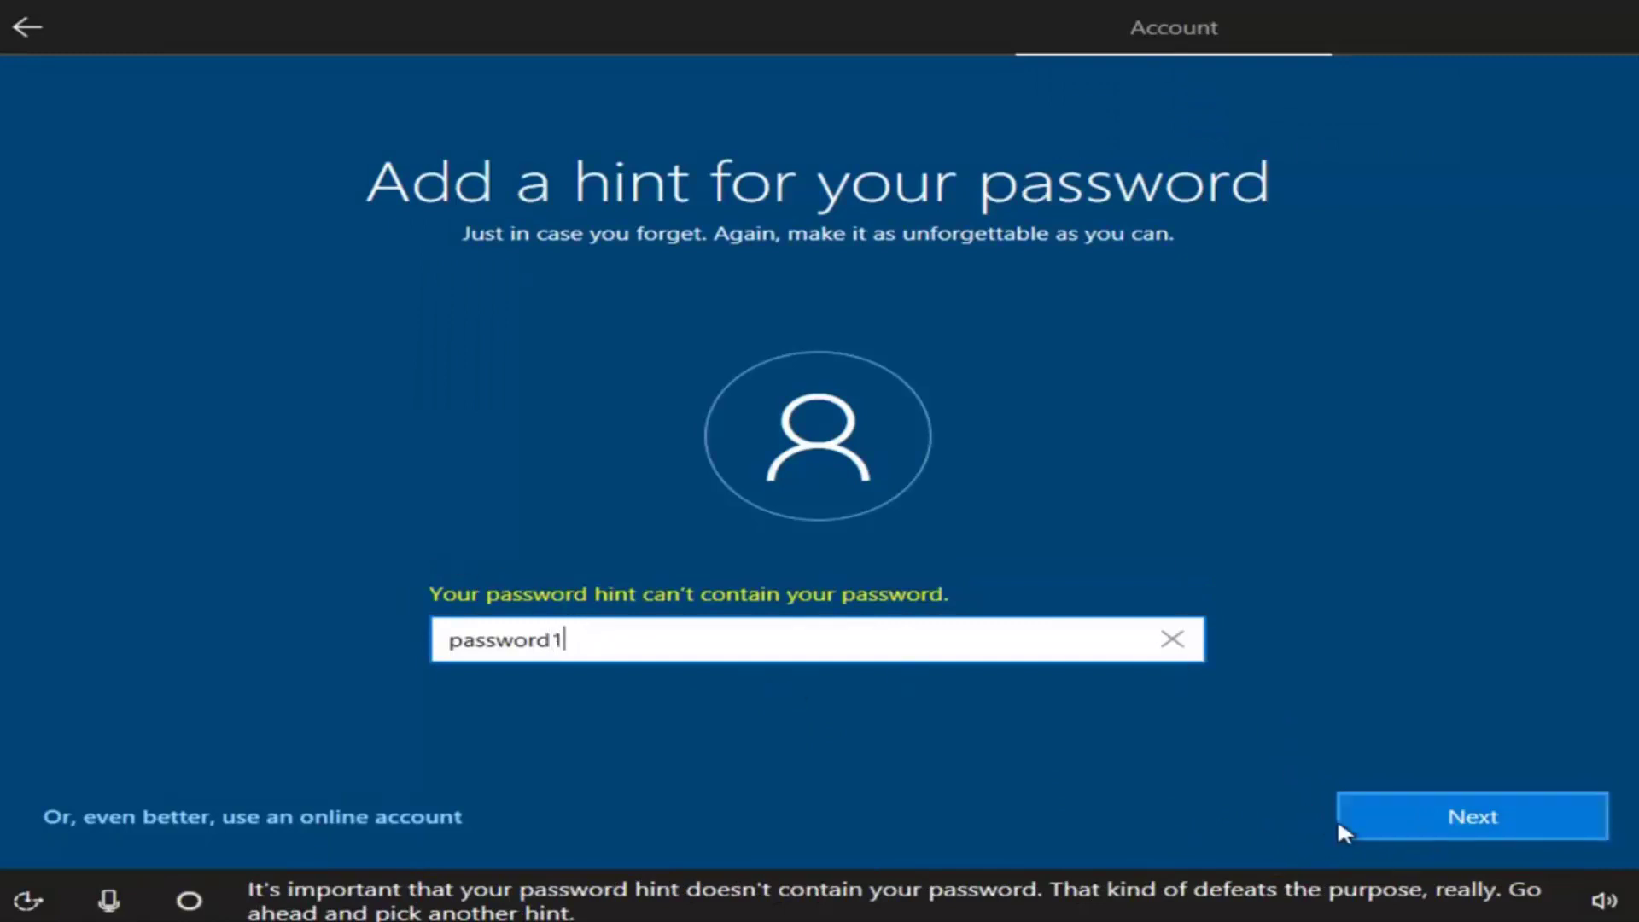
click(1339, 818)
text(pass)
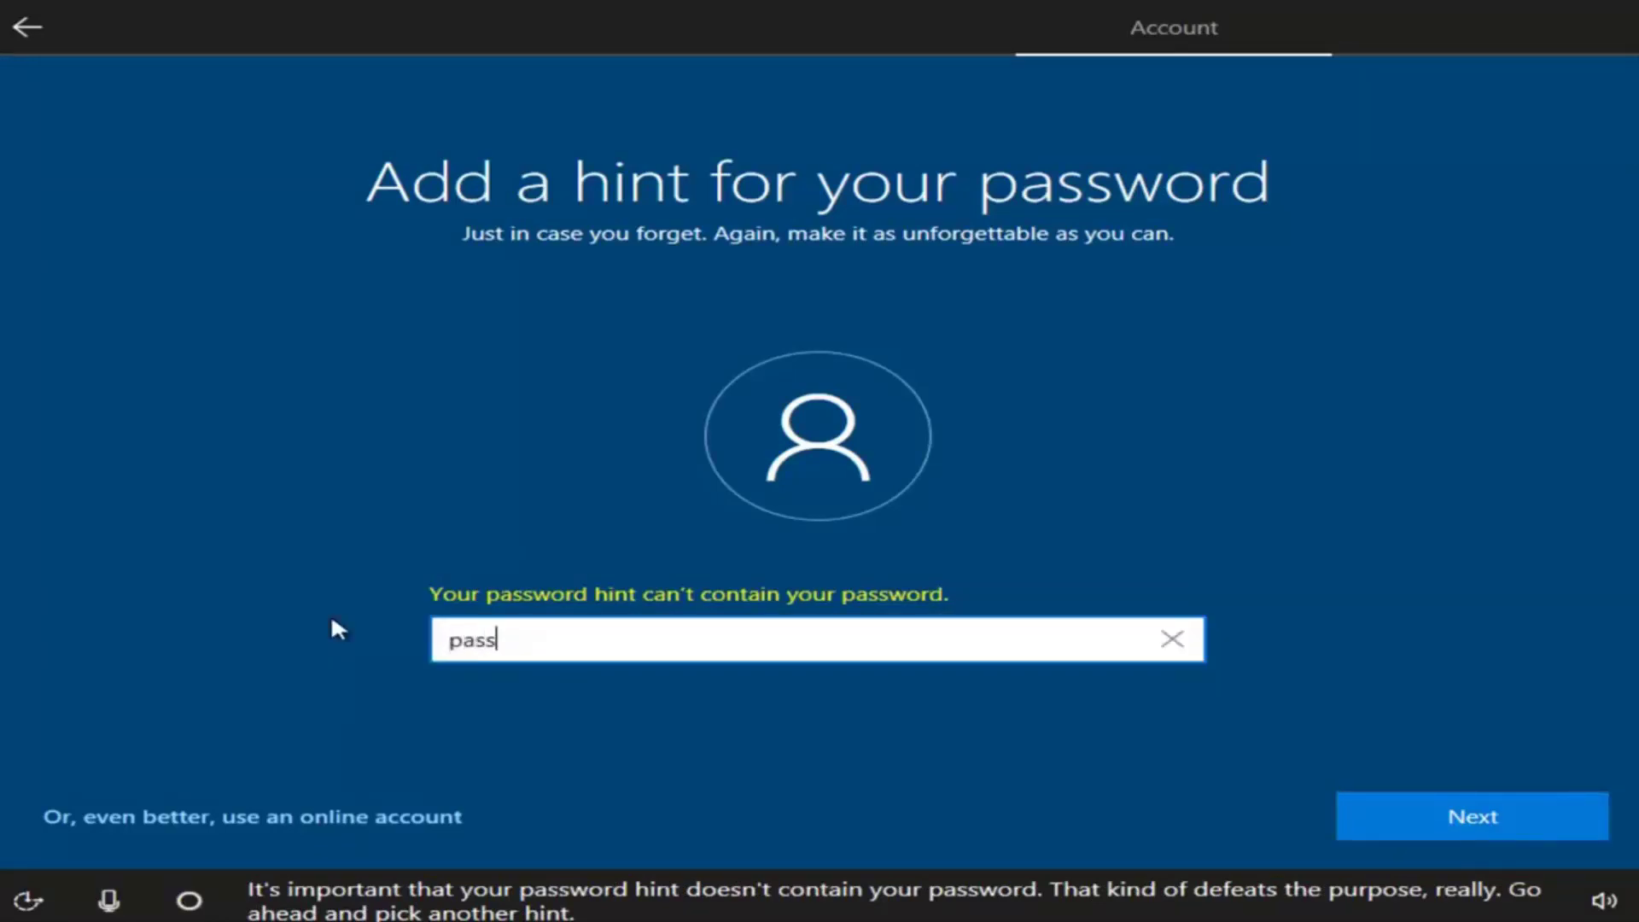
text(-word)
click(1488, 827)
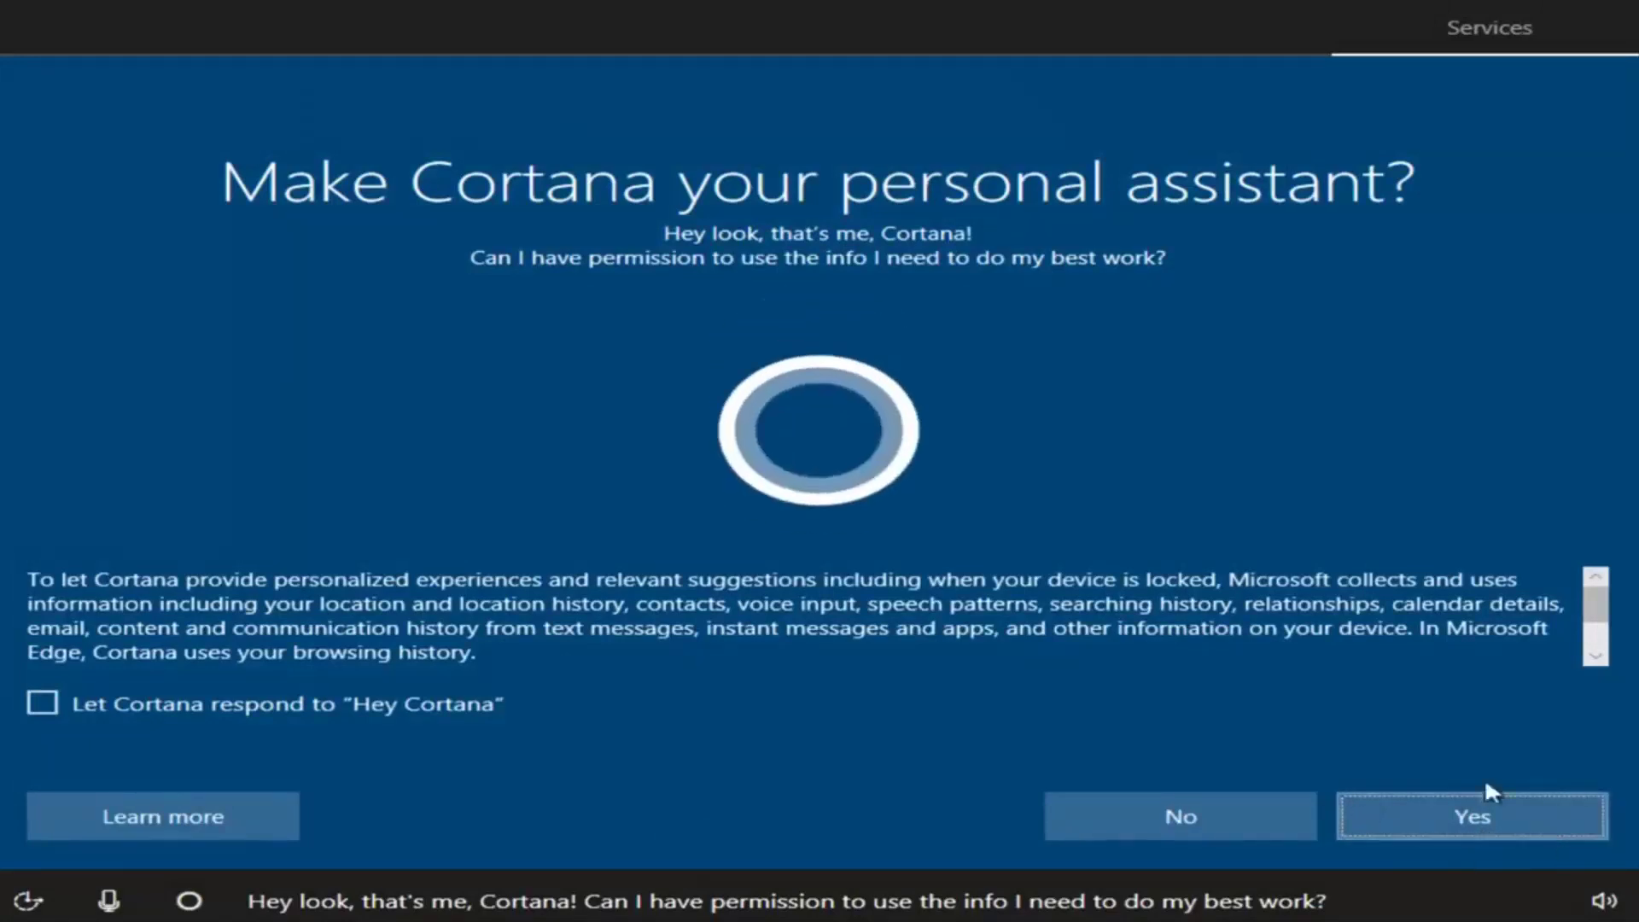
Step: Decline Cortana as personal assistant to reach the privacy settings page
click(1123, 815)
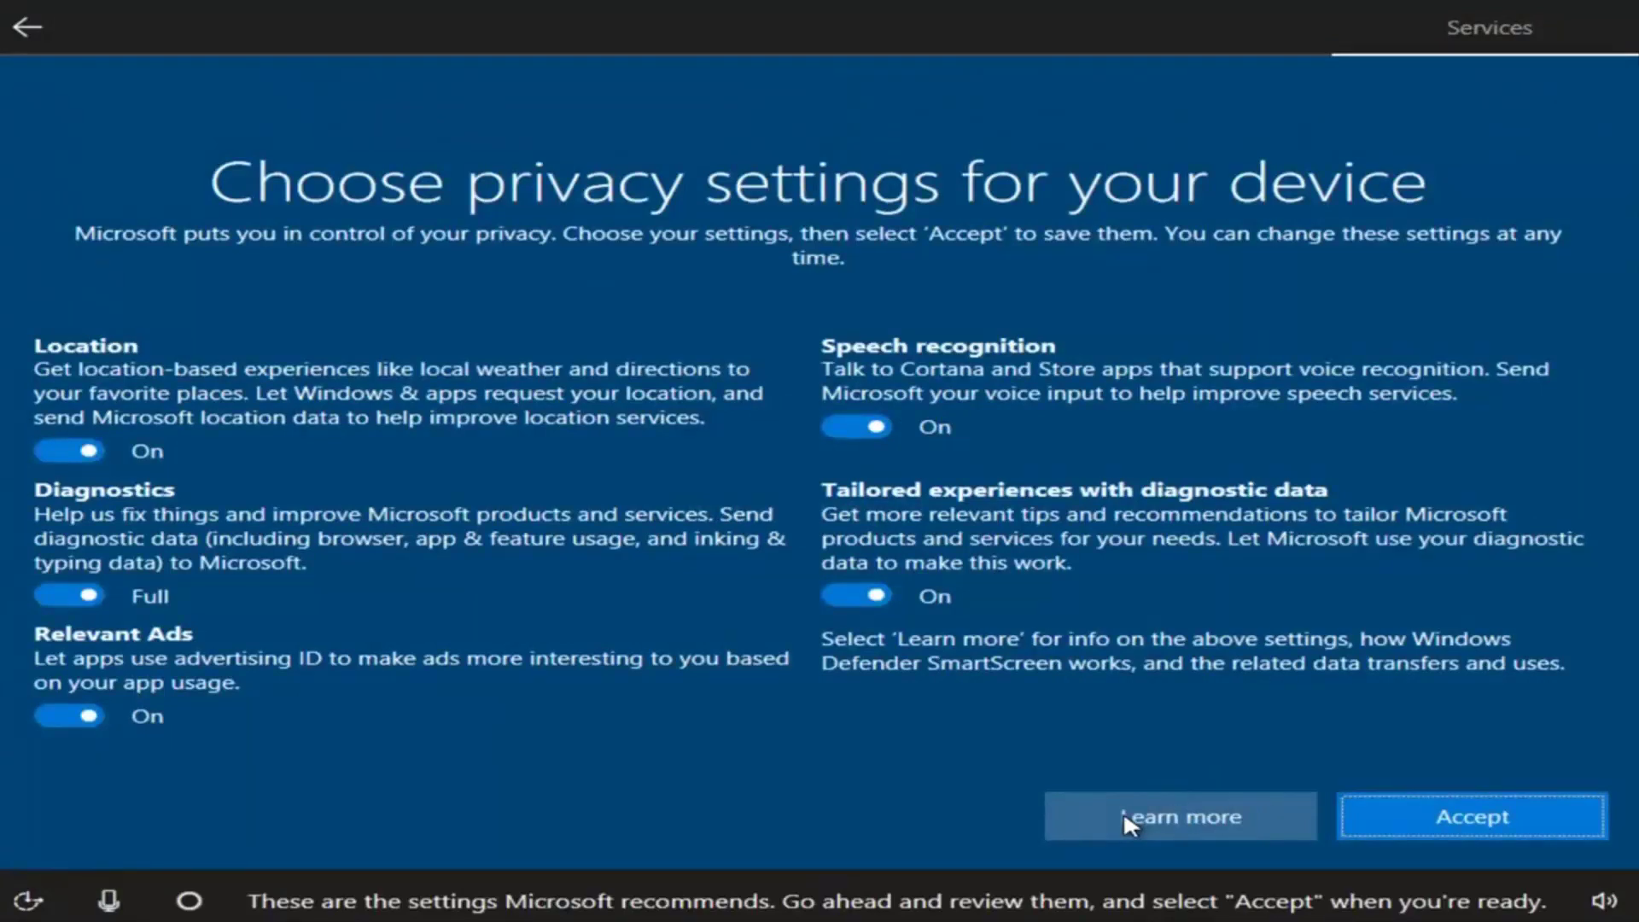
Step: Switch Location, Speech recognition, Tailored experiences and Relevant ads off, choose Basic diagnostics, and accept
click(73, 446)
click(841, 427)
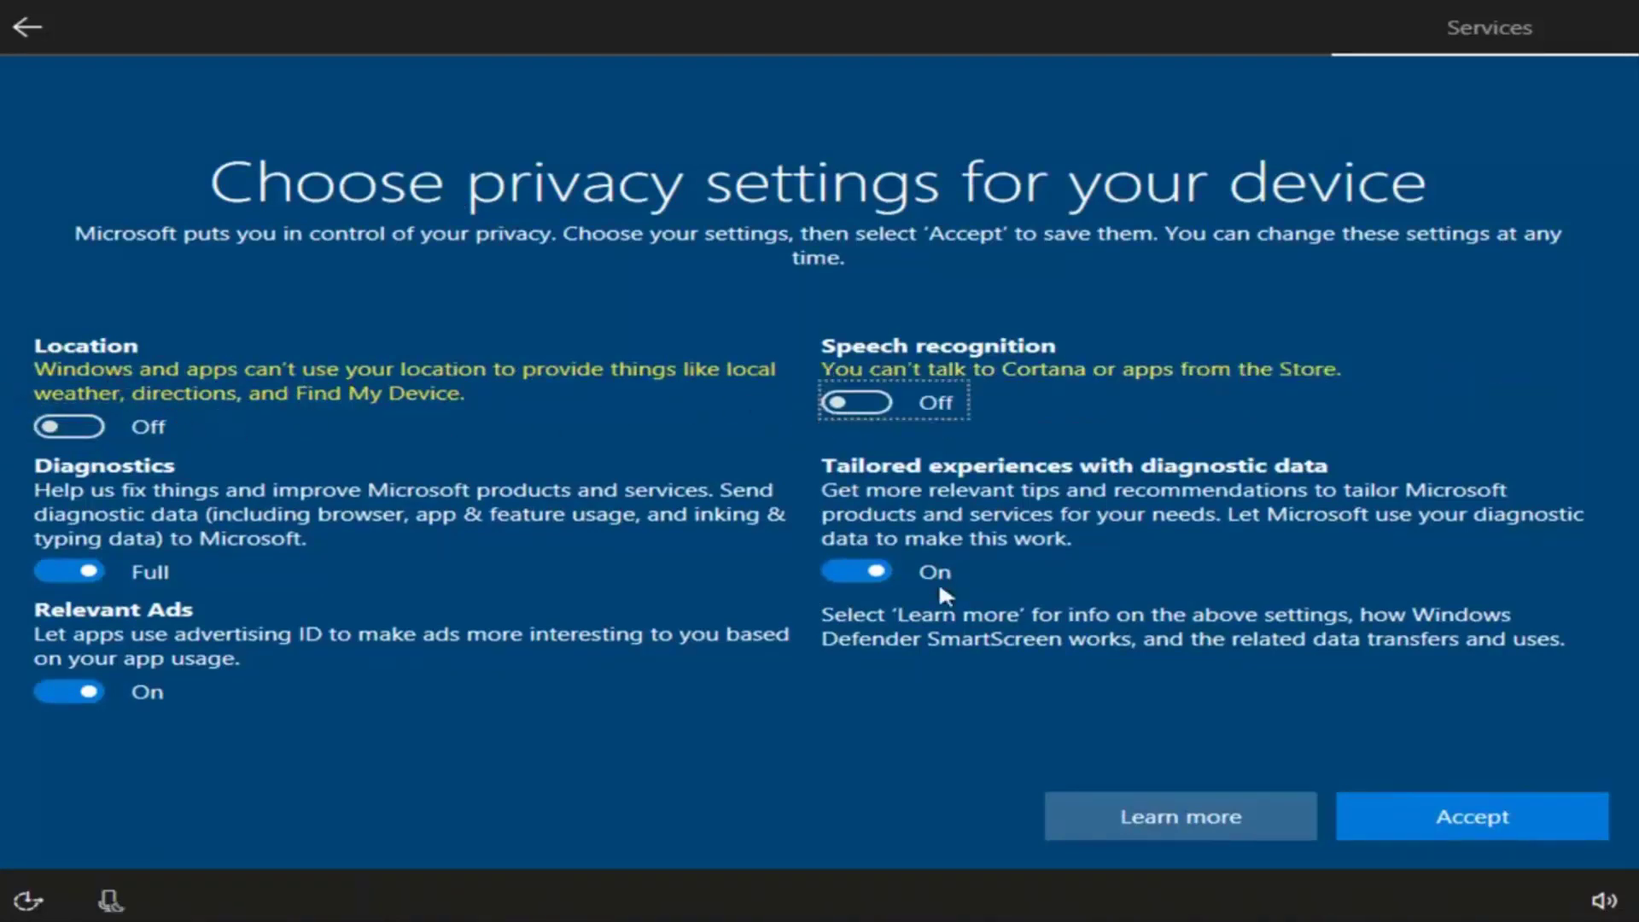
click(847, 572)
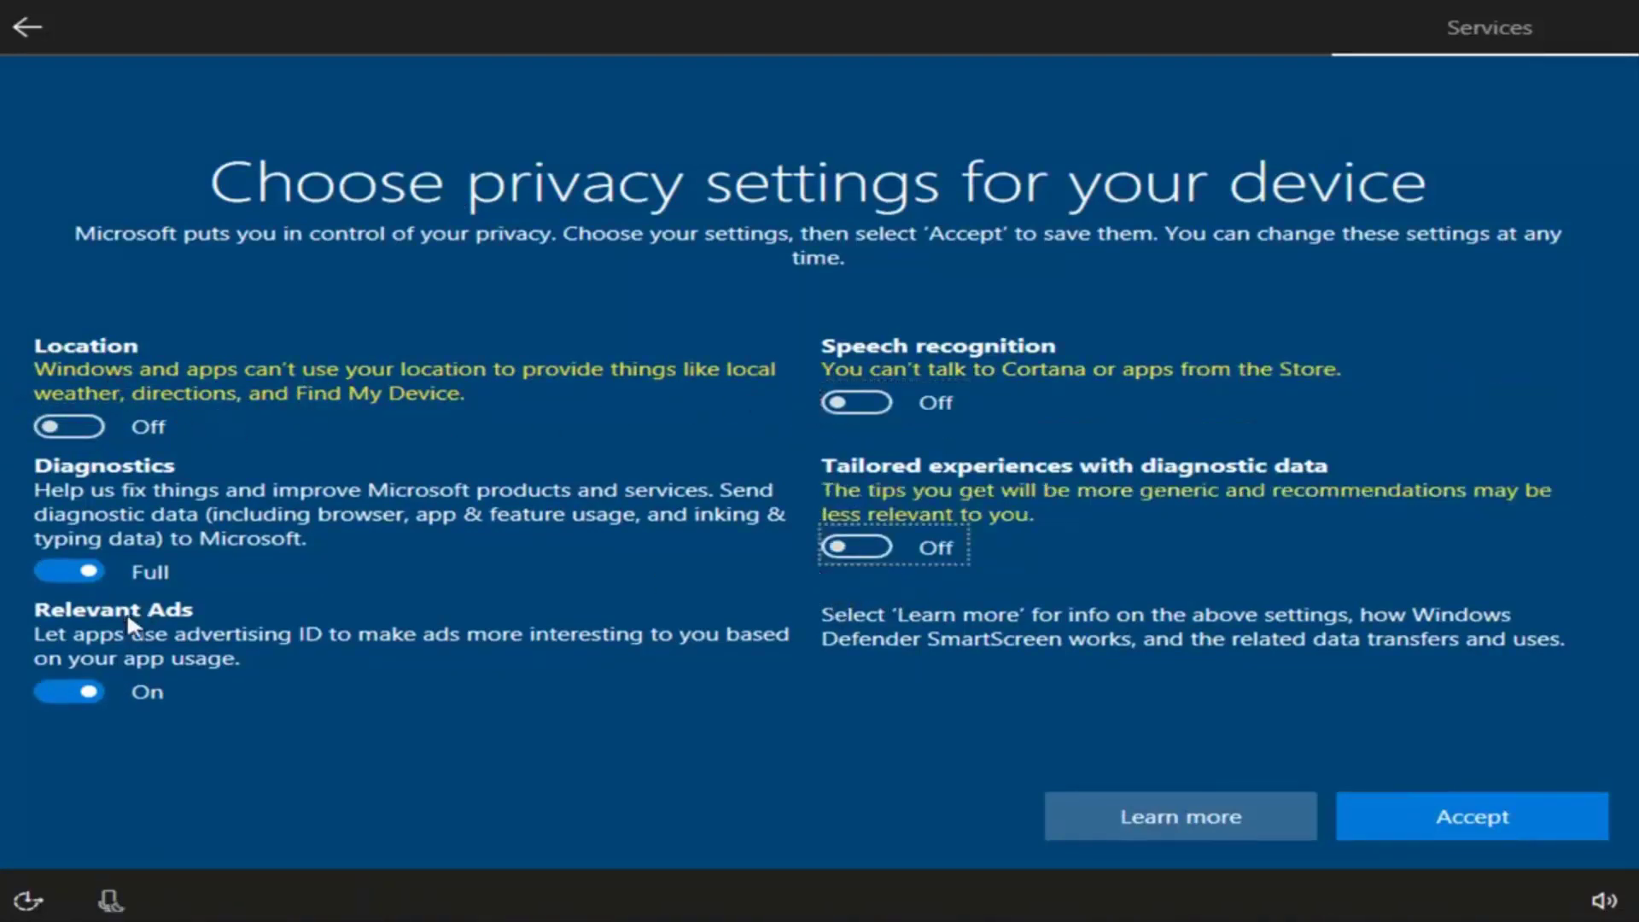
click(63, 688)
click(57, 567)
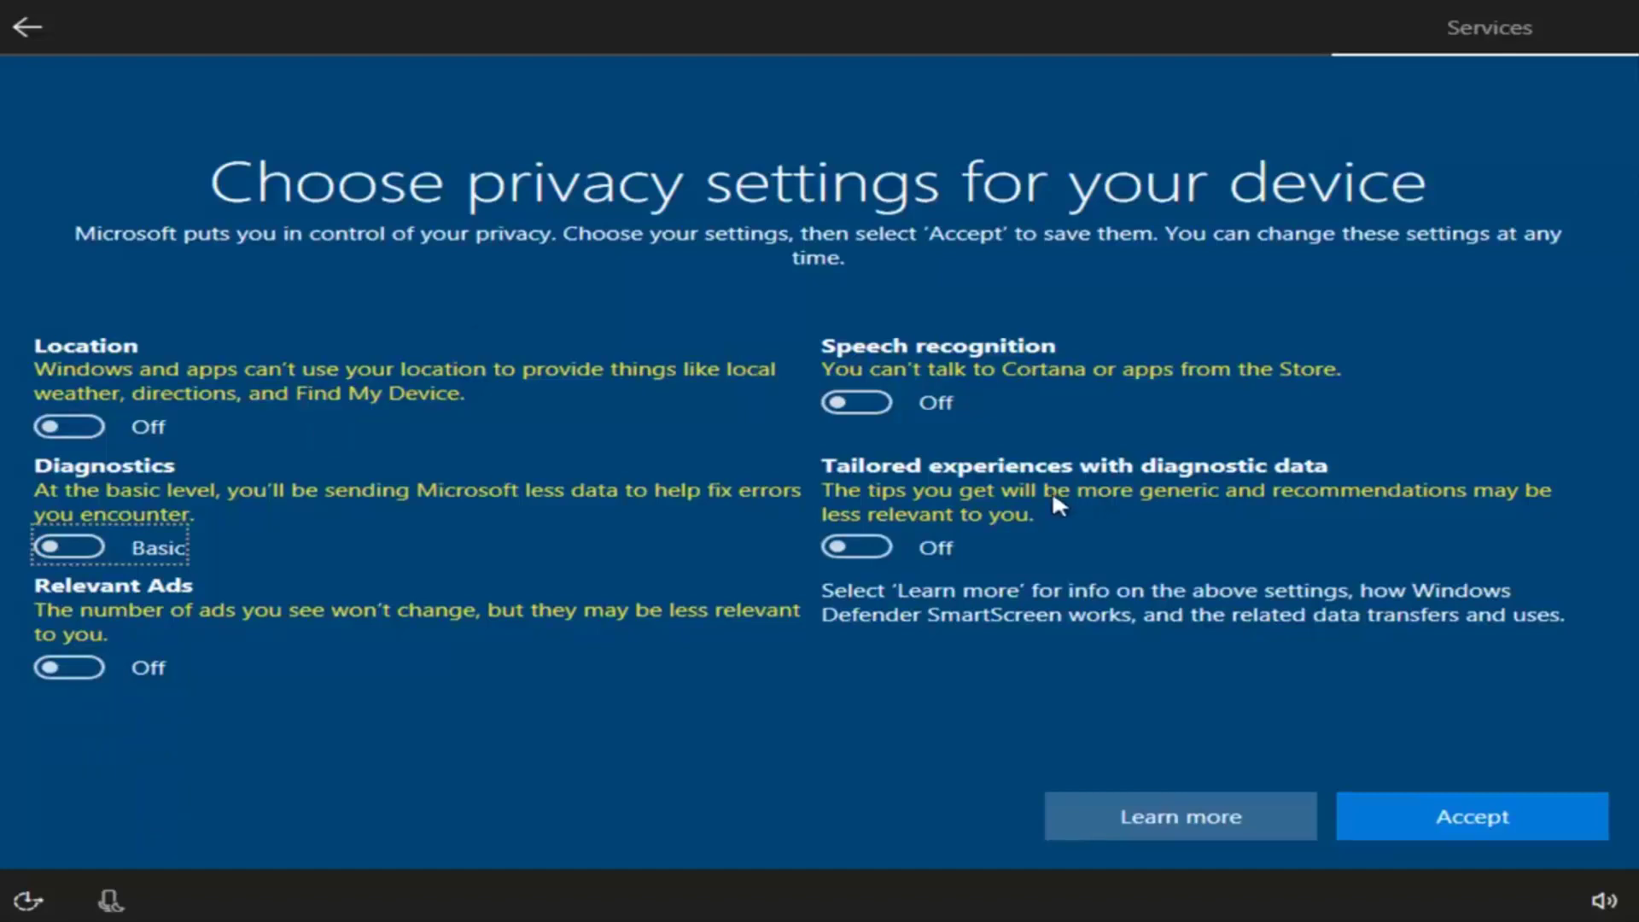
click(1385, 818)
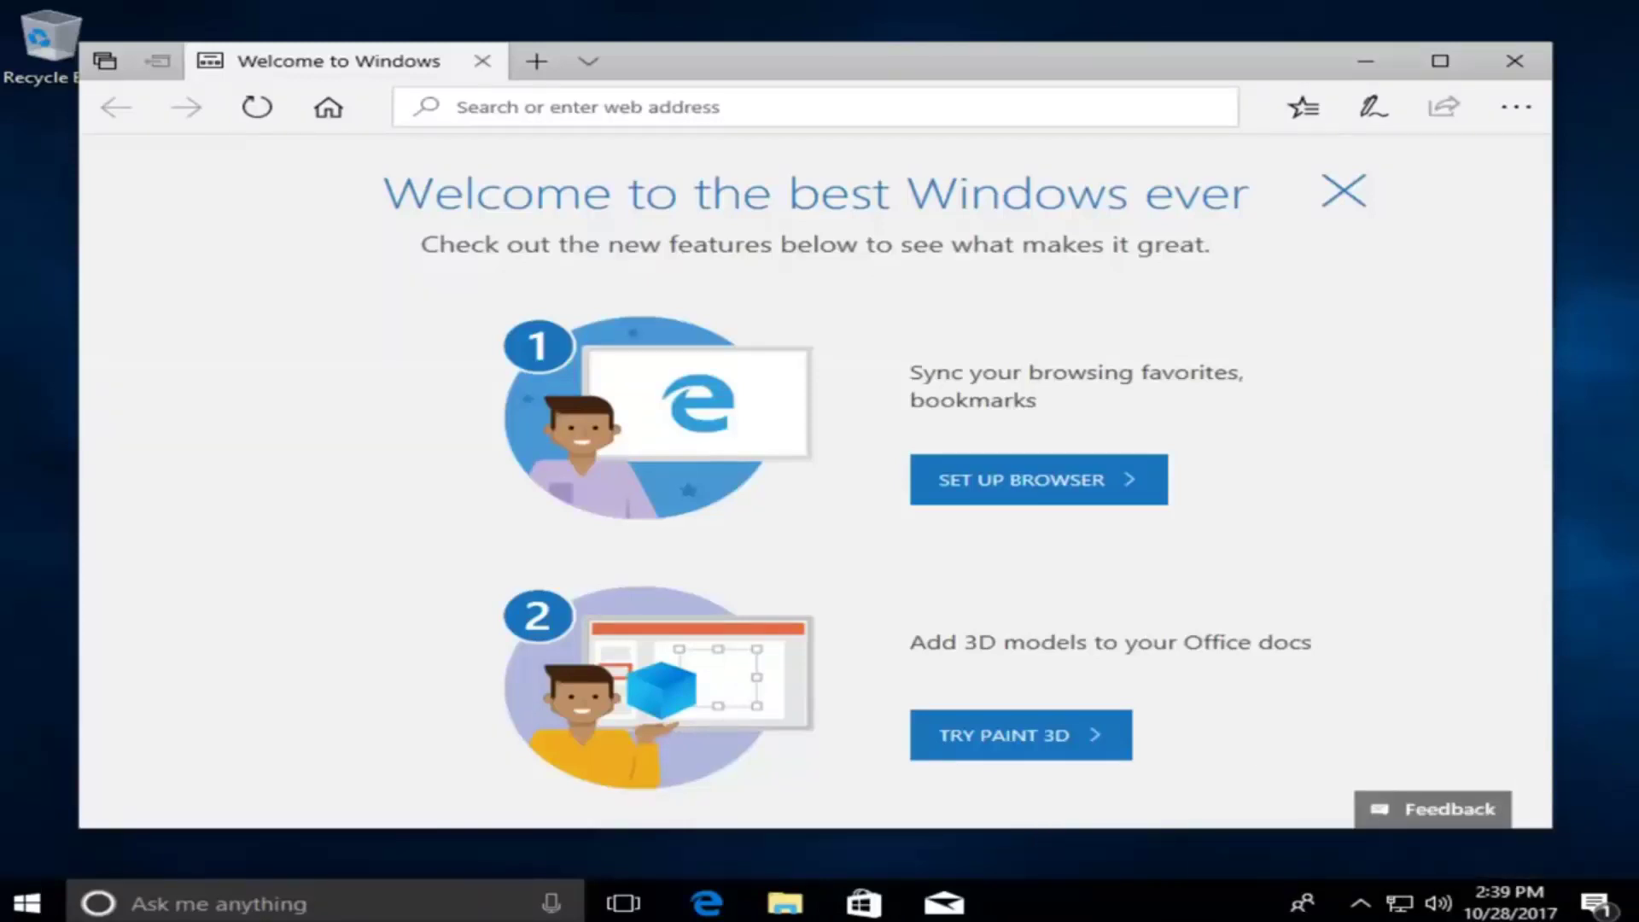
Step: Close the Edge window showing the Welcome to Windows page, leaving only the Recycle Bin on the desktop
click(1101, 78)
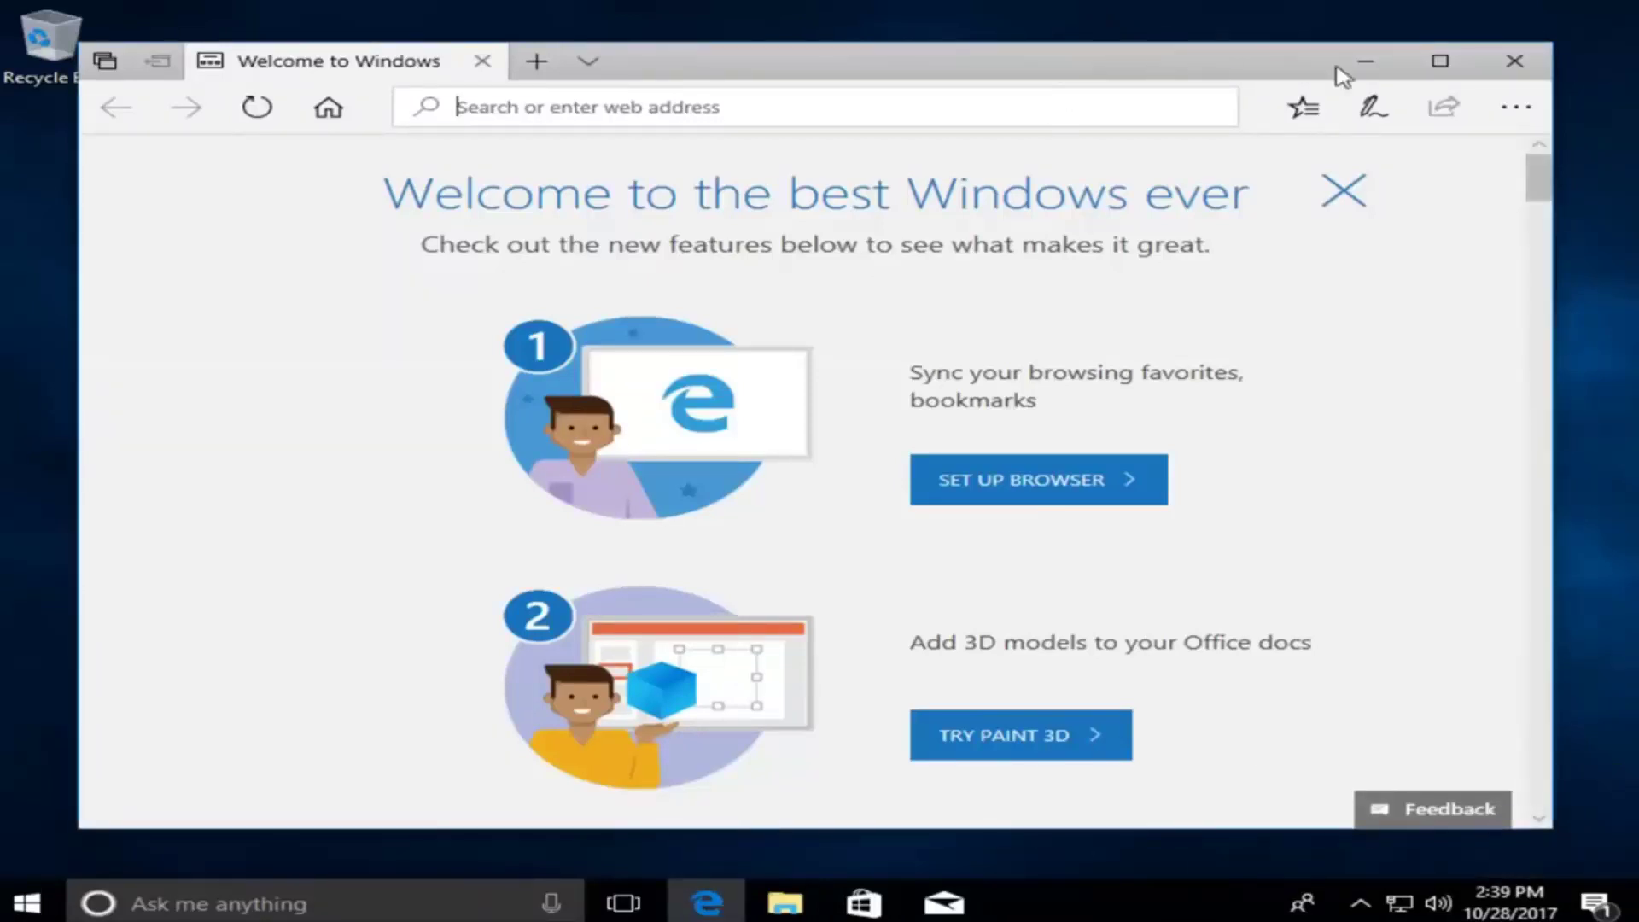
click(1487, 75)
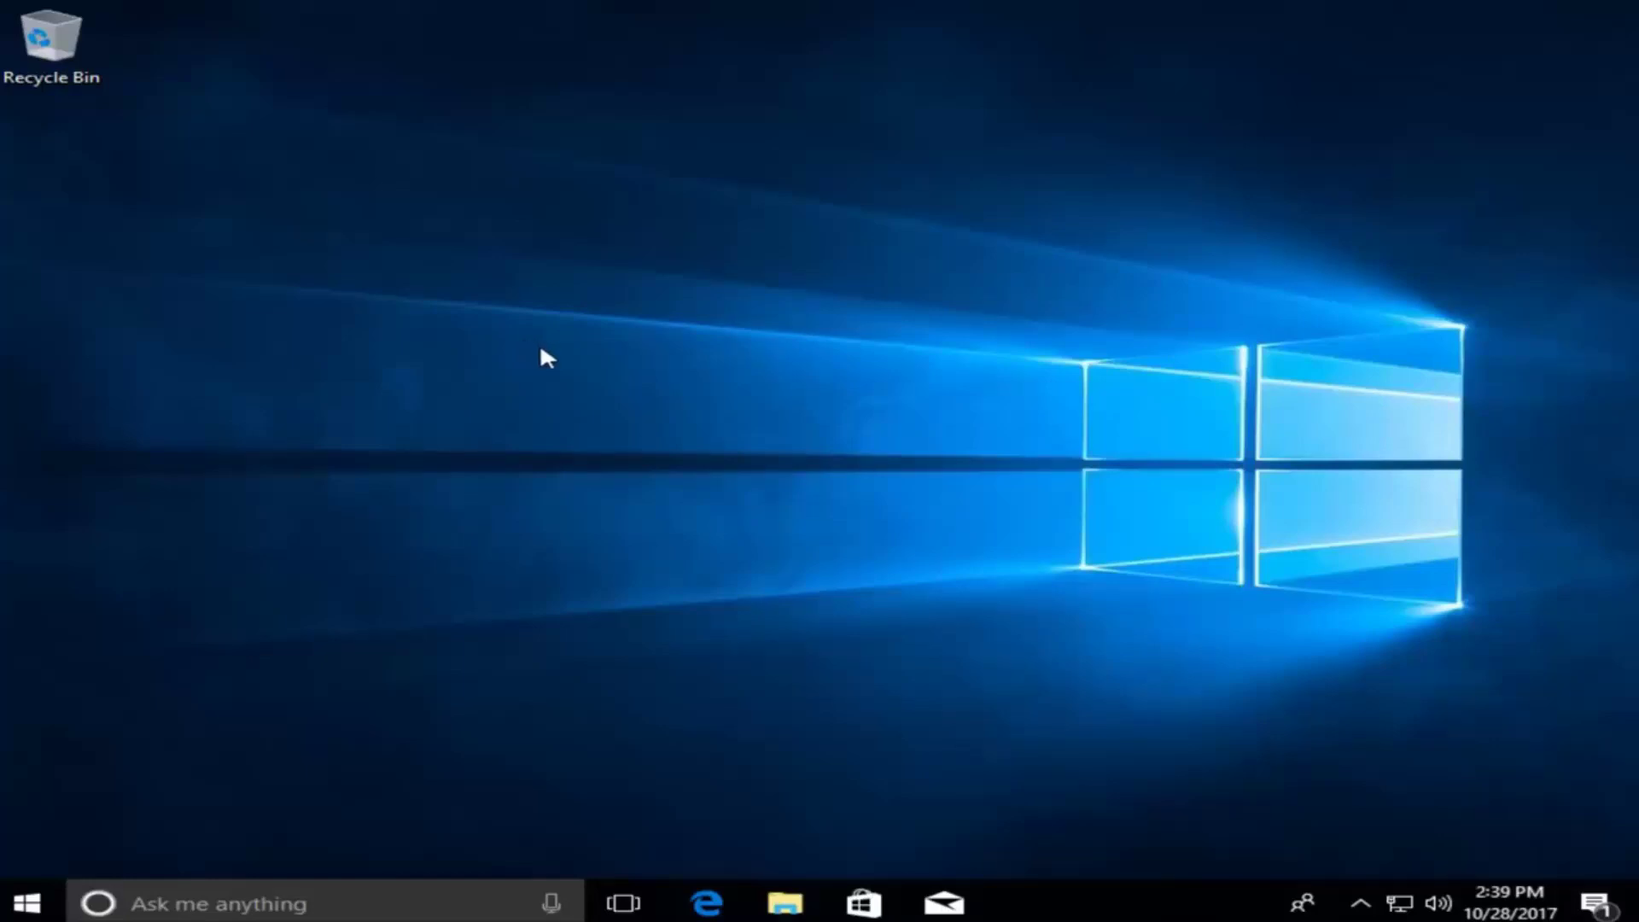
click(35, 901)
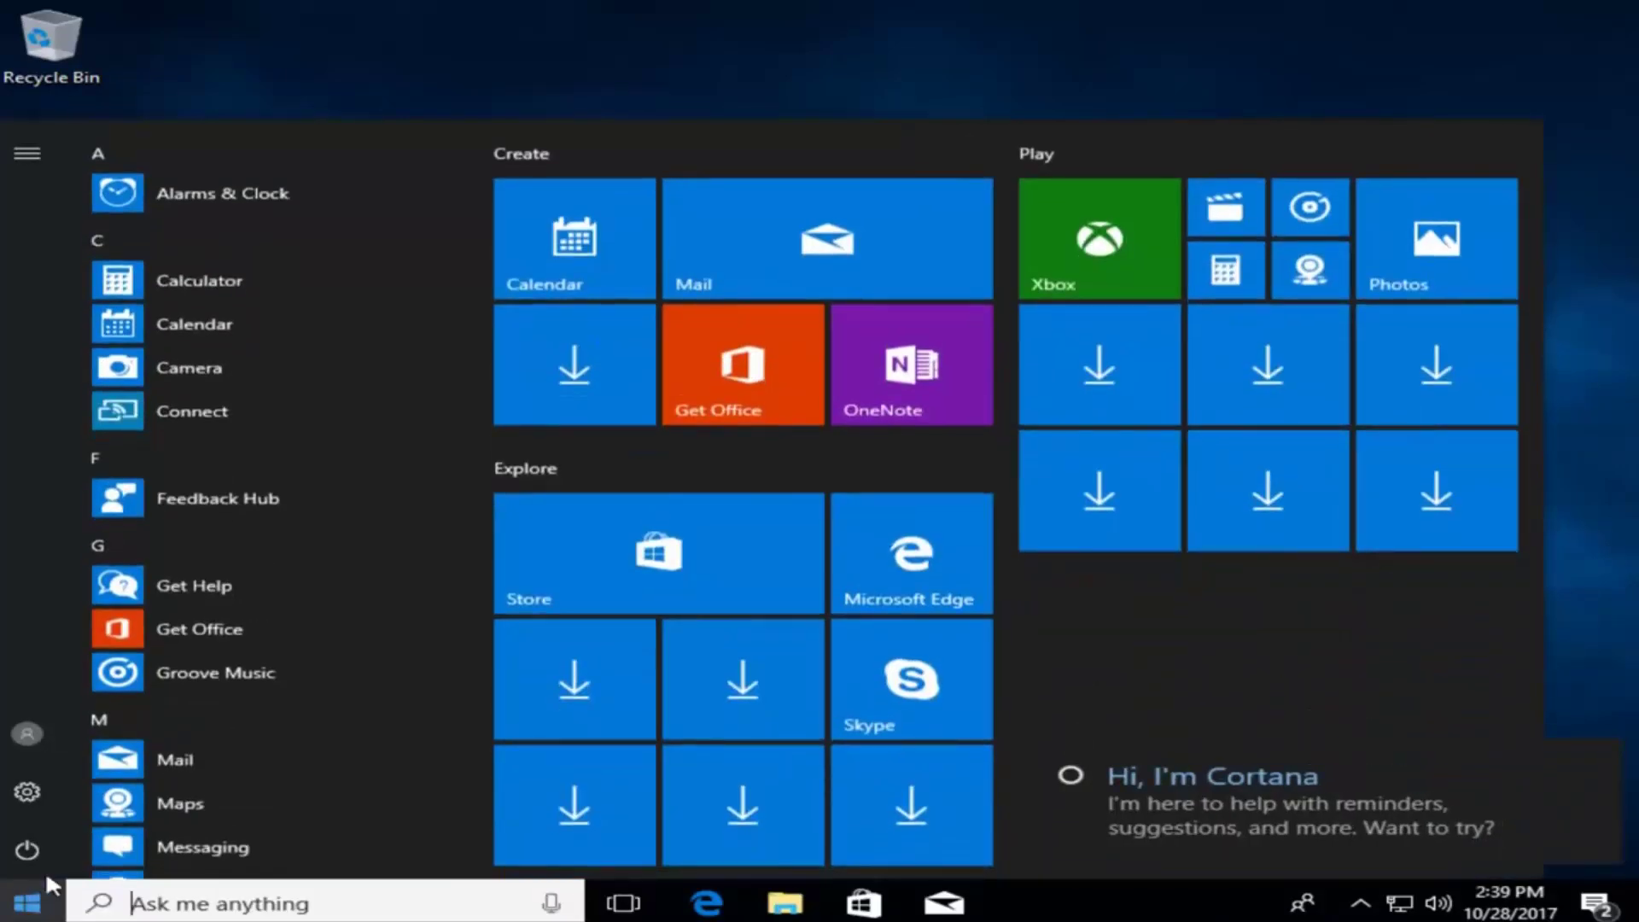
click(719, 50)
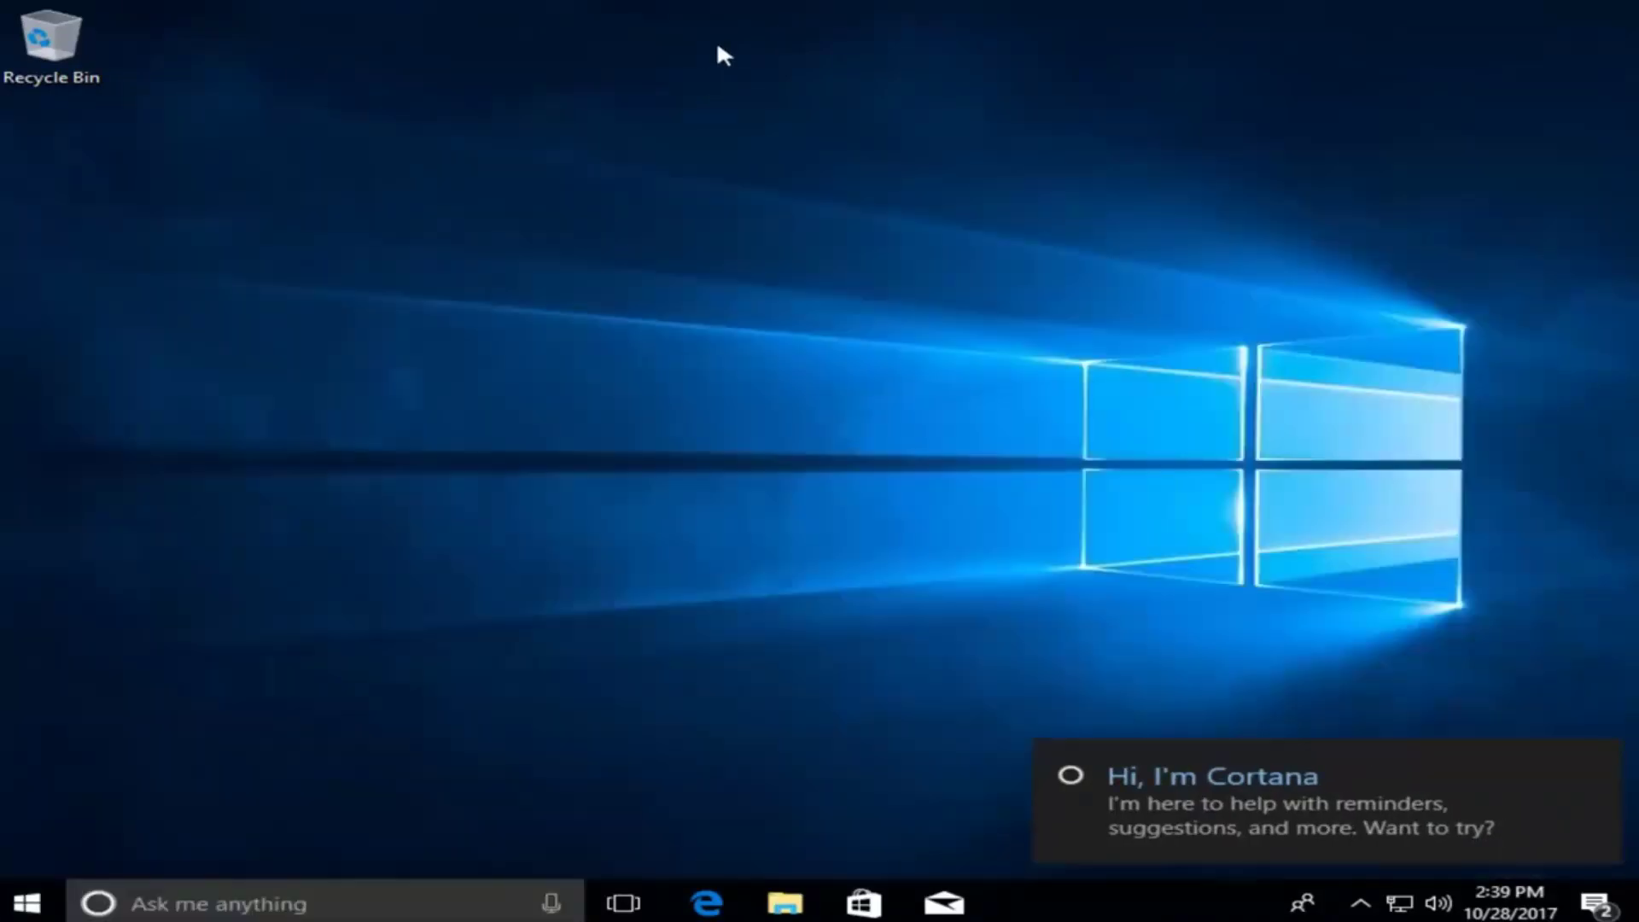